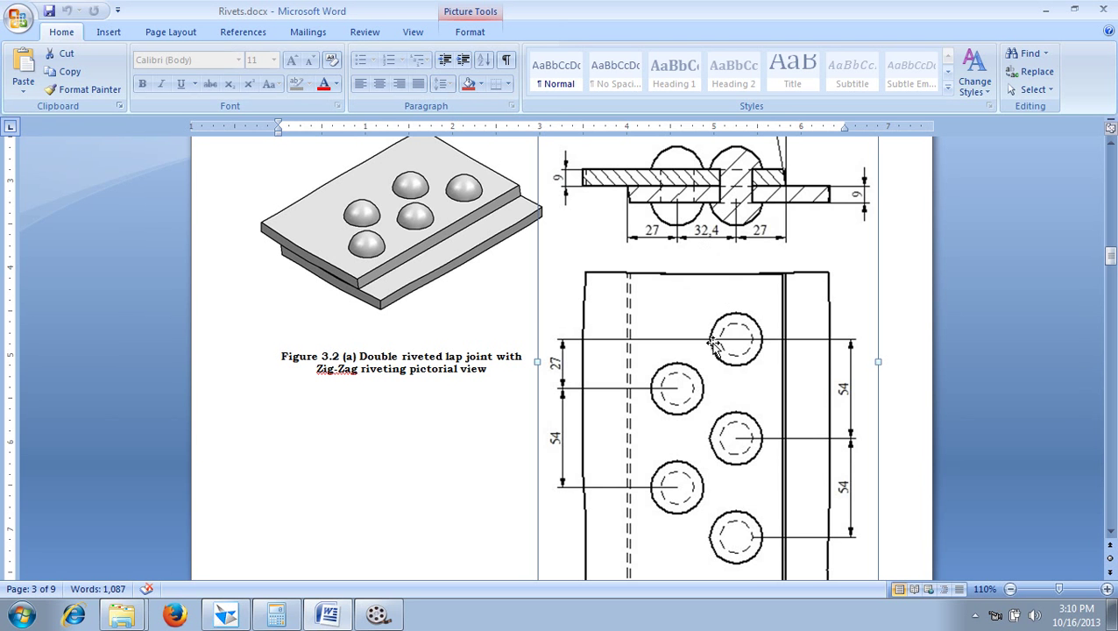
Review the lap joint reference figure, switch to Solid Edge, and draw a horizontal line across the upper part of the sheet
{"action": "scroll", "coordinate": [683, 421], "scroll_direction": "up", "scroll_amount": 1}
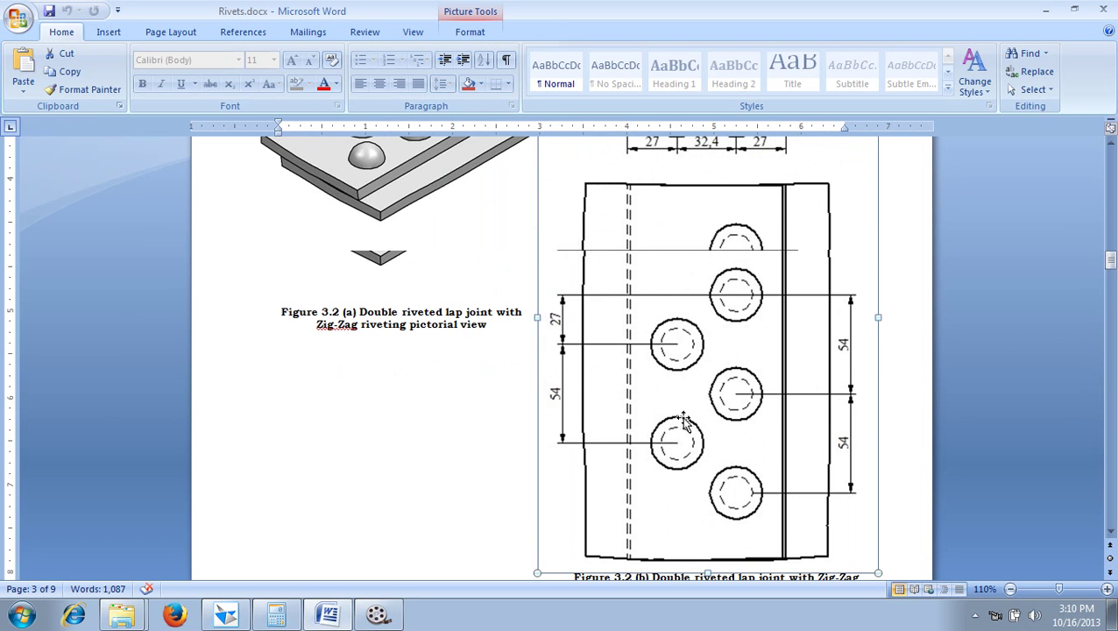
{"action": "left_click", "coordinate": [225, 614]}
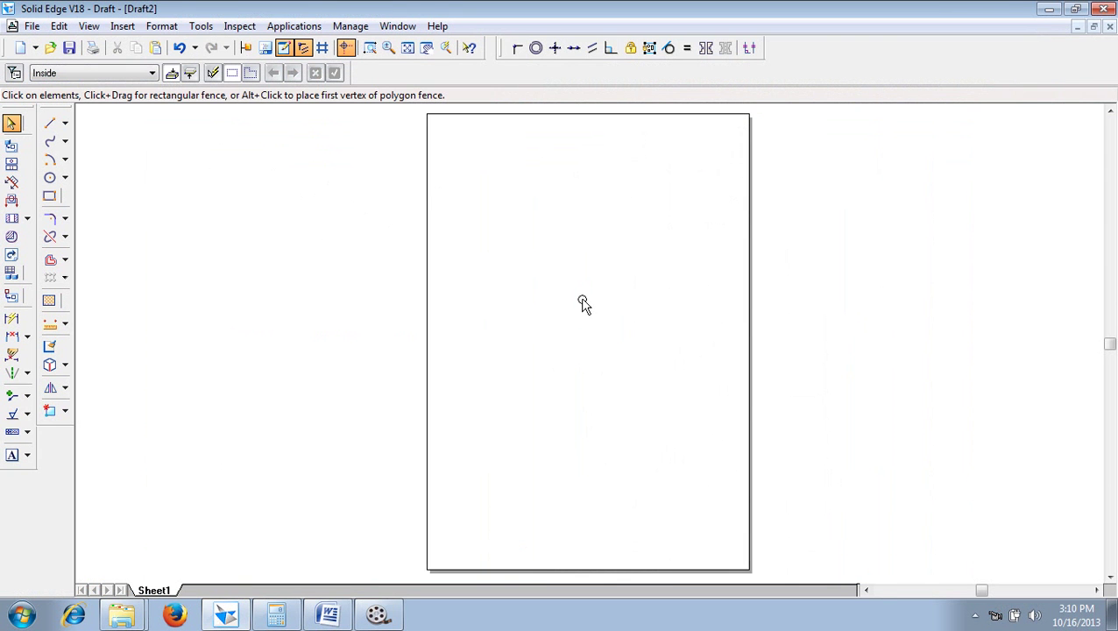
{"action": "left_click", "coordinate": [49, 123]}
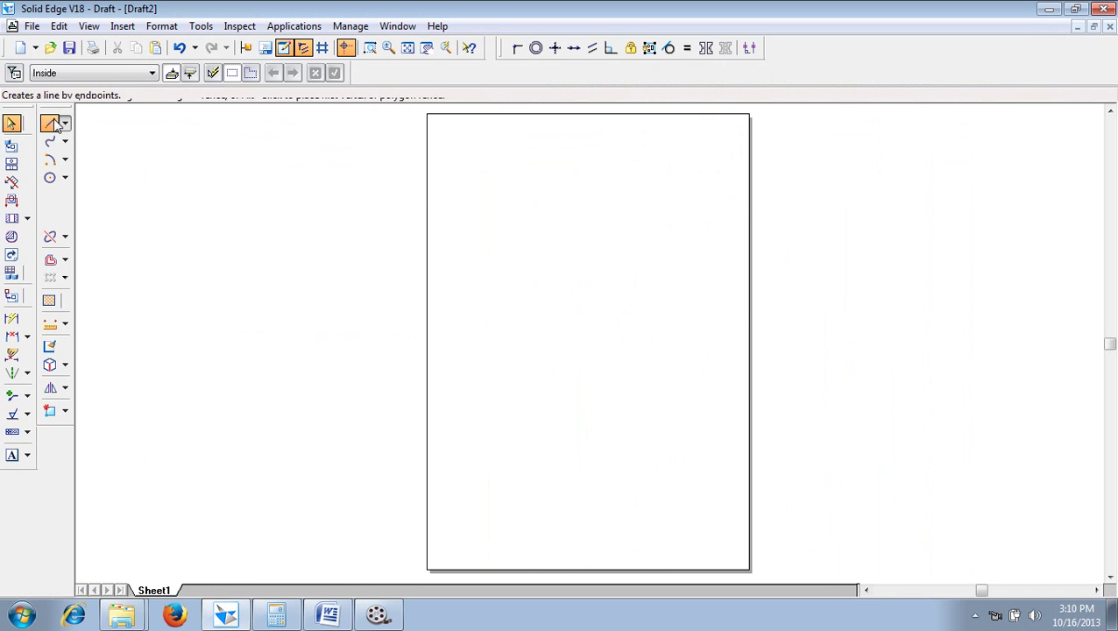
{"action": "left_click", "coordinate": [153, 73]}
{"action": "left_click", "coordinate": [172, 99]}
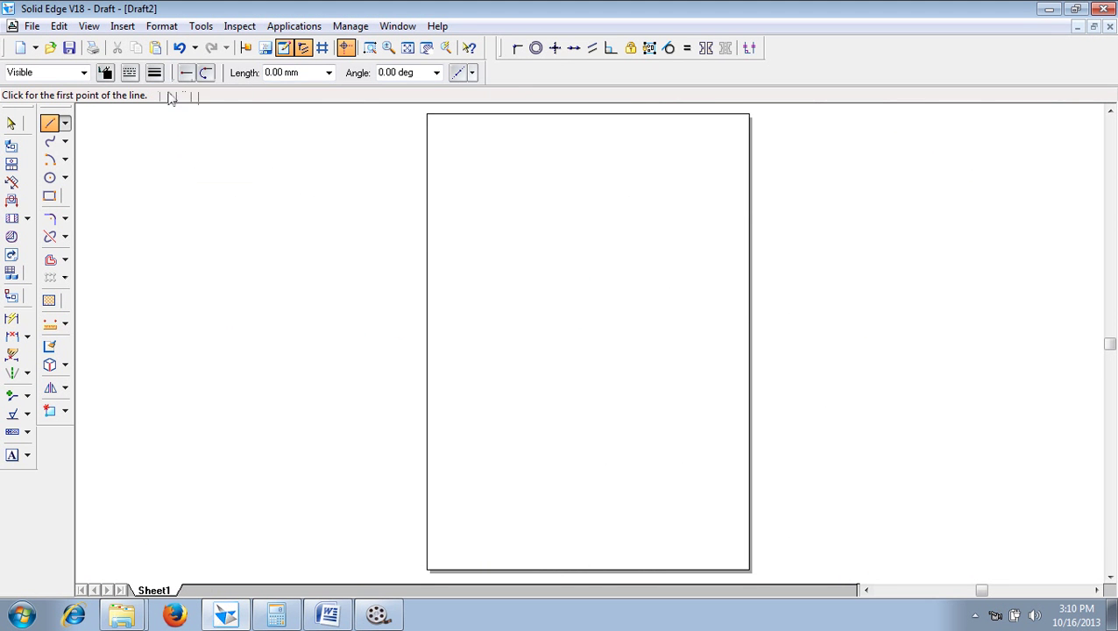
{"action": "left_click", "coordinate": [489, 166]}
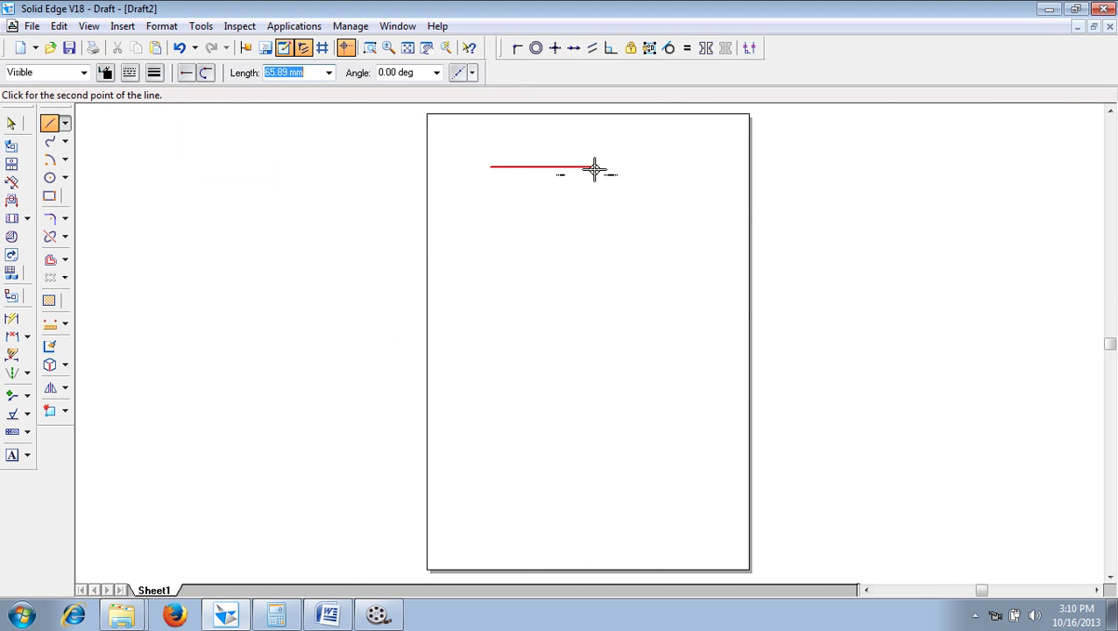
{"action": "left_click", "coordinate": [682, 166]}
{"action": "key", "text": "Escape"}
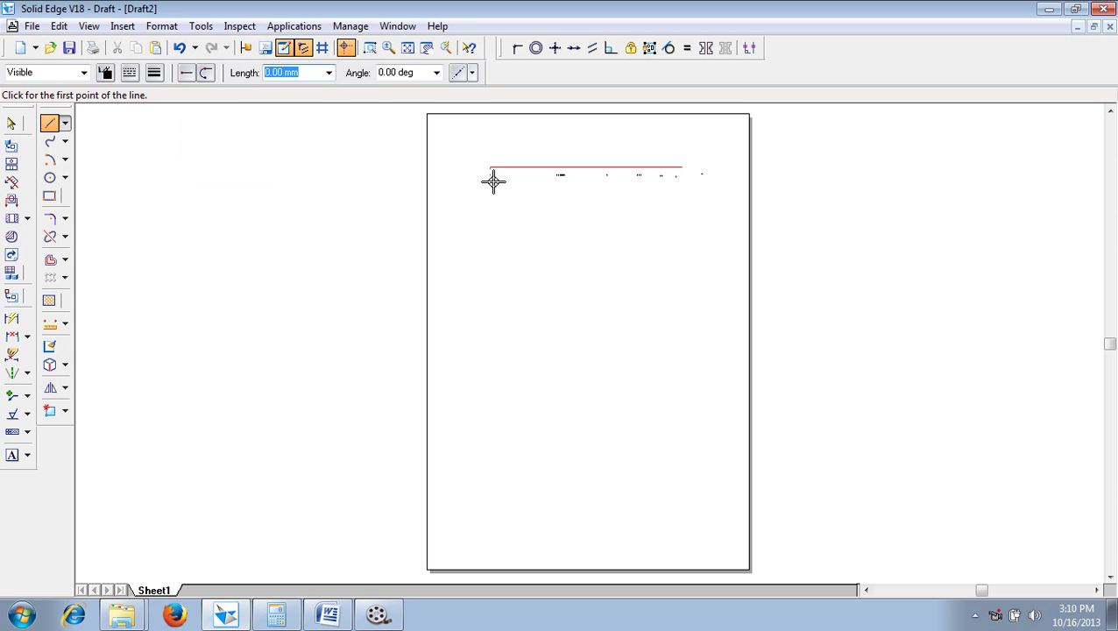
Draw two more horizontal lines below the first one, parallel to it and aligned with both of its ends
{"action": "left_click", "coordinate": [490, 179]}
{"action": "left_click", "coordinate": [682, 179]}
{"action": "key", "text": "Escape"}
{"action": "left_click", "coordinate": [490, 197]}
{"action": "left_click", "coordinate": [682, 197]}
{"action": "key", "text": "Escape"}
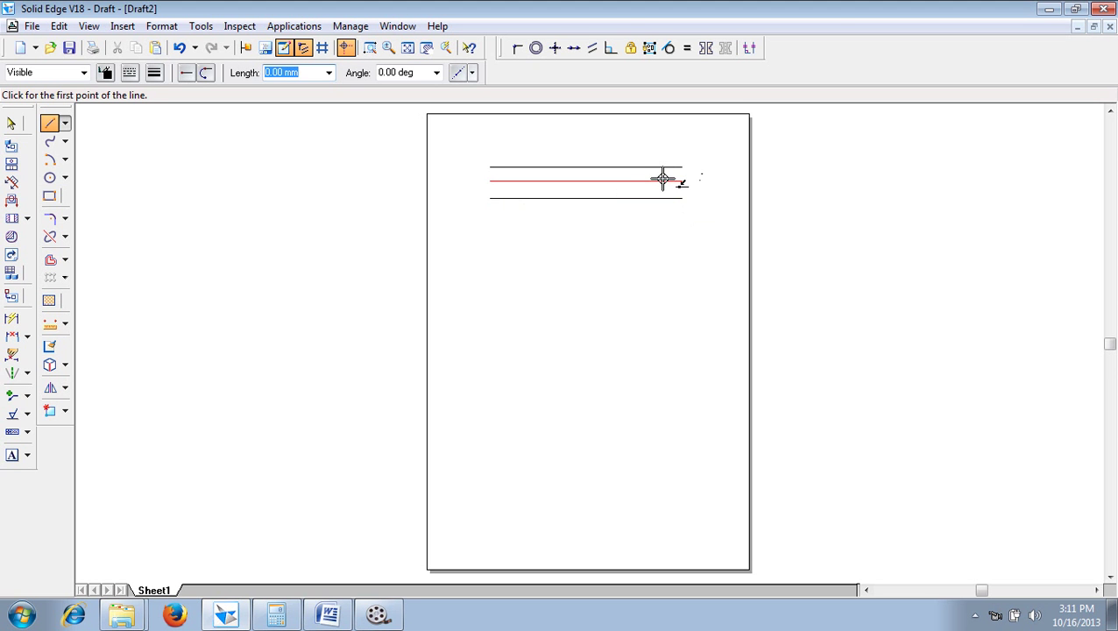
Draw slanted plate edges joining the middle and upper lines near the right end, and the middle and lower lines near the left end
{"action": "left_click", "coordinate": [663, 179]}
{"action": "left_click", "coordinate": [657, 168]}
{"action": "key", "text": "Escape"}
{"action": "left_click", "coordinate": [505, 180]}
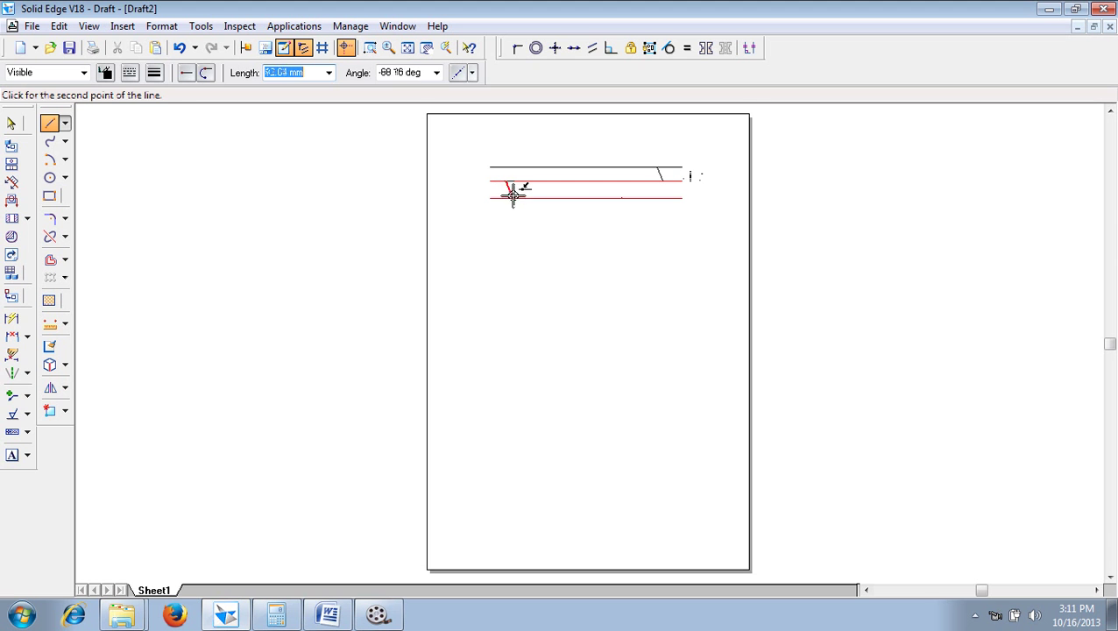
{"action": "left_click", "coordinate": [514, 198]}
{"action": "key", "text": "Escape"}
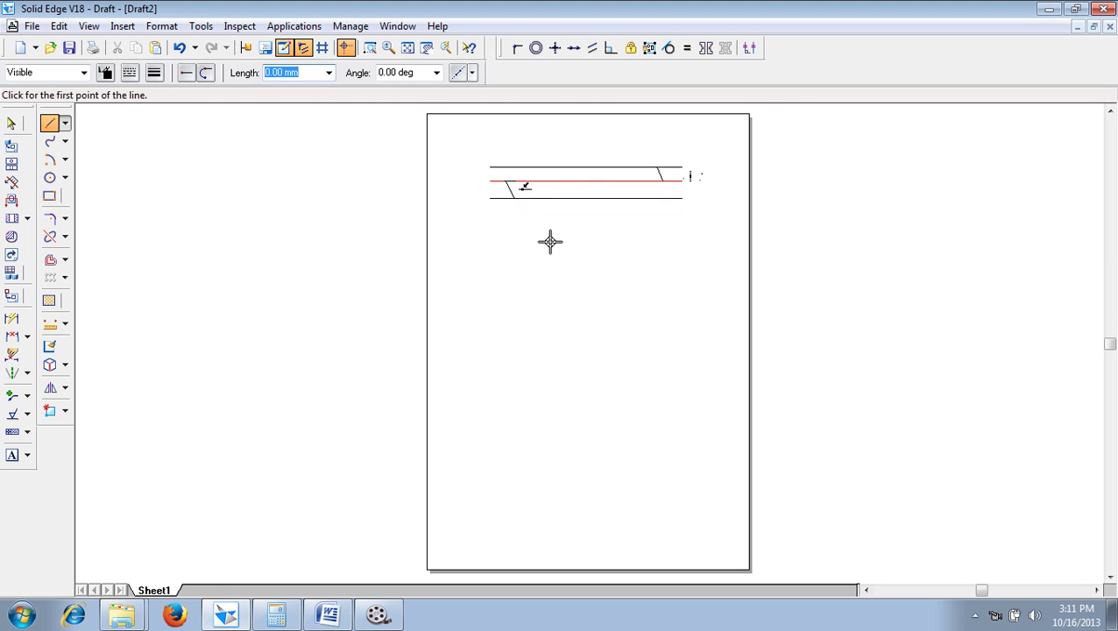
Trim the left overhang of the lower line and the right overhang of the upper line at the slanted edges
{"action": "left_click", "coordinate": [12, 254]}
{"action": "left_click", "coordinate": [64, 238]}
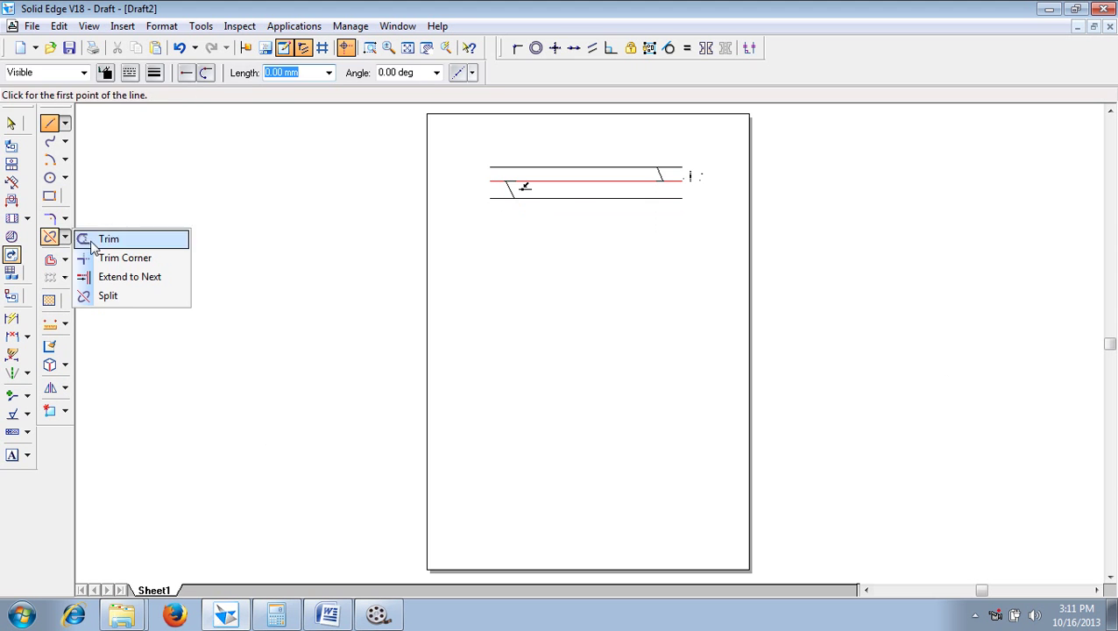
{"action": "left_click", "coordinate": [110, 237]}
{"action": "left_click", "coordinate": [496, 197]}
{"action": "left_click", "coordinate": [673, 168]}
{"action": "key", "text": "Escape"}
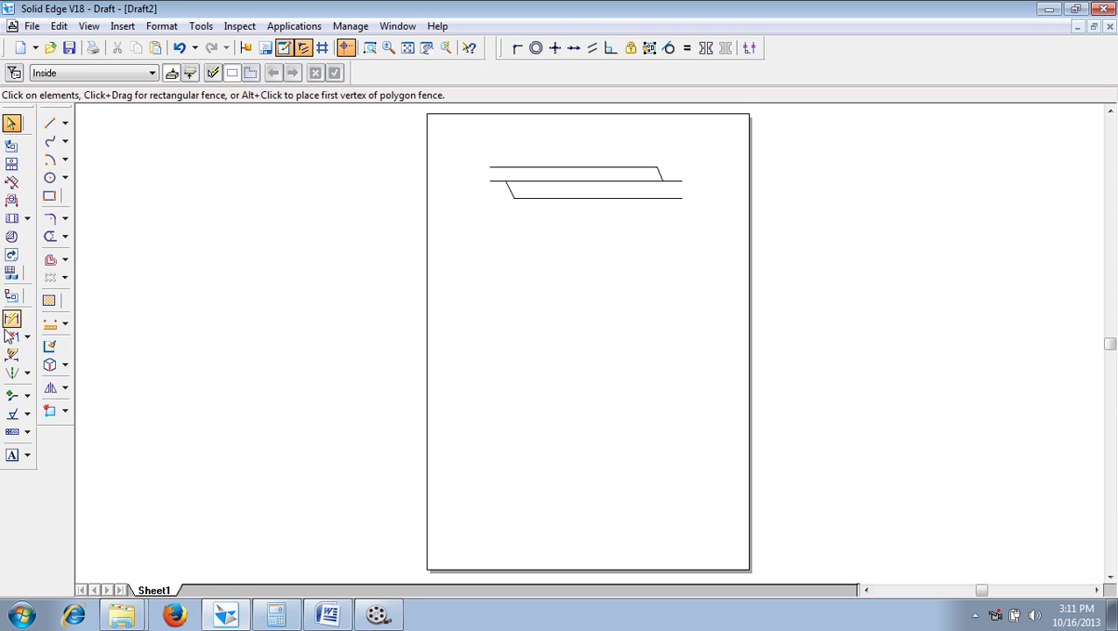
Draw vertical reference lines from the slanted edges' ends on the middle line, downward at the left edge and upward at the right edge
{"action": "left_click", "coordinate": [49, 123]}
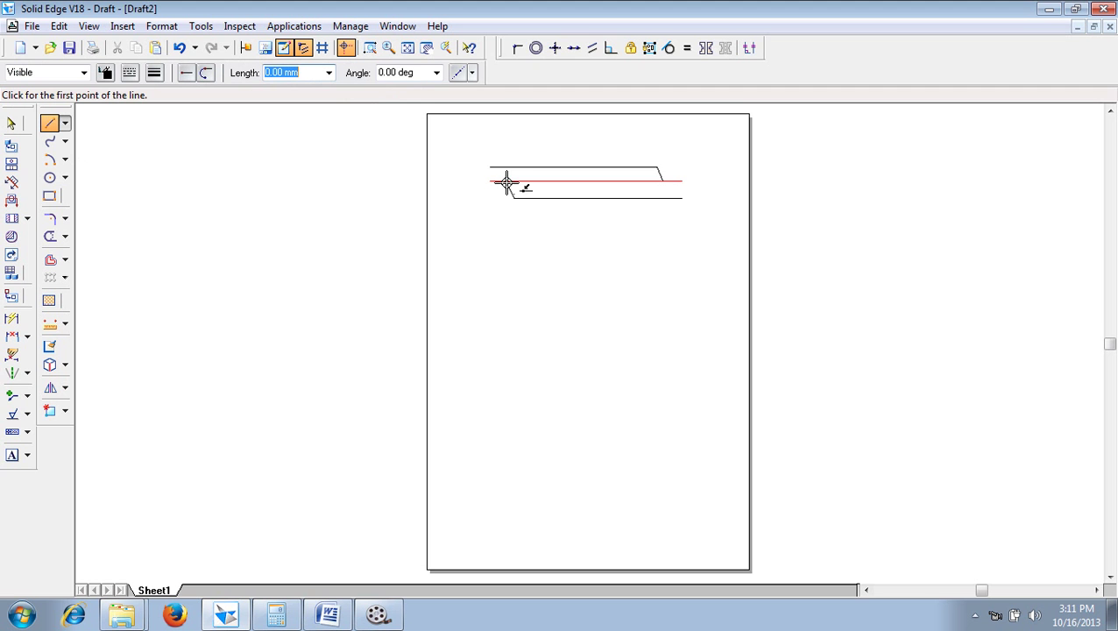
{"action": "left_click", "coordinate": [504, 181]}
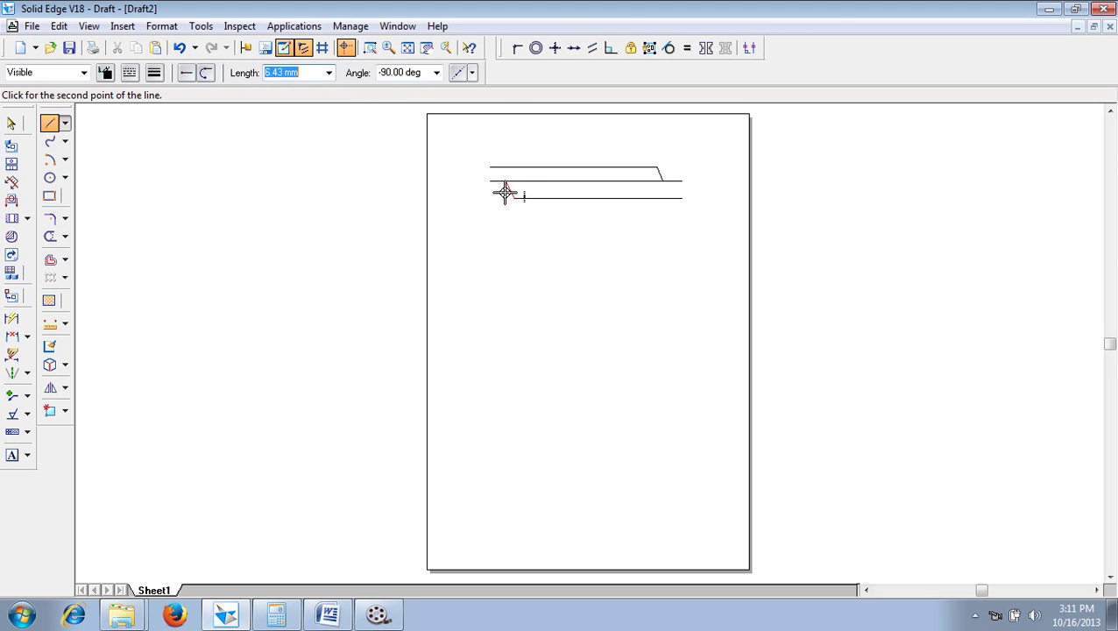
{"action": "left_click", "coordinate": [505, 198]}
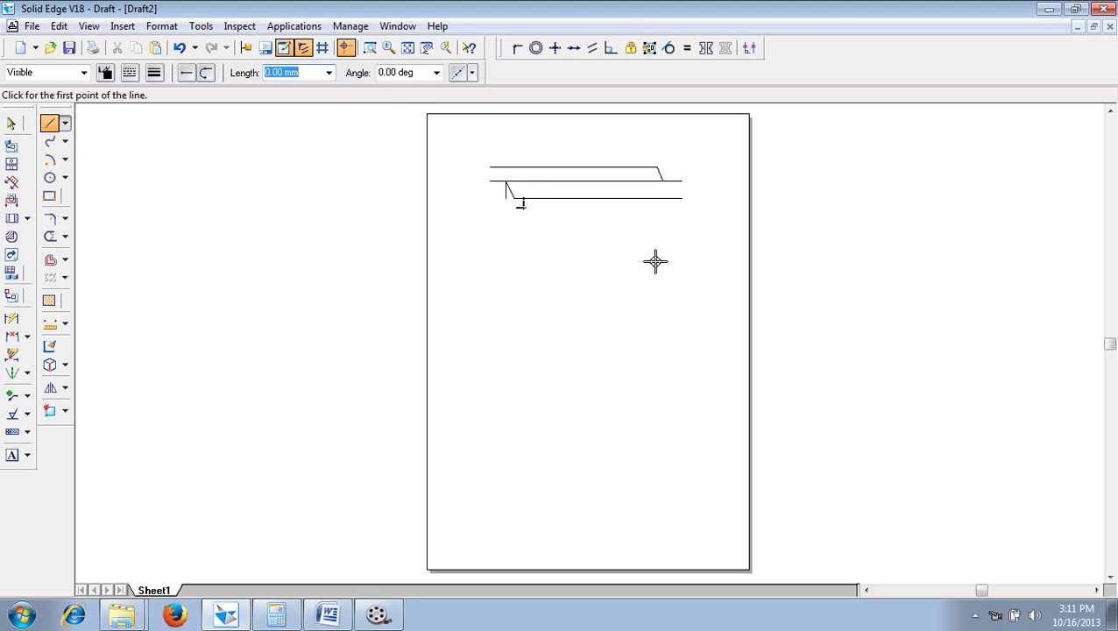
{"action": "left_click", "coordinate": [665, 180]}
{"action": "left_click", "coordinate": [663, 167]}
Dimension the angle between the left slanted edge and its vertical reference line, and set it to 10°
{"action": "left_click", "coordinate": [28, 338]}
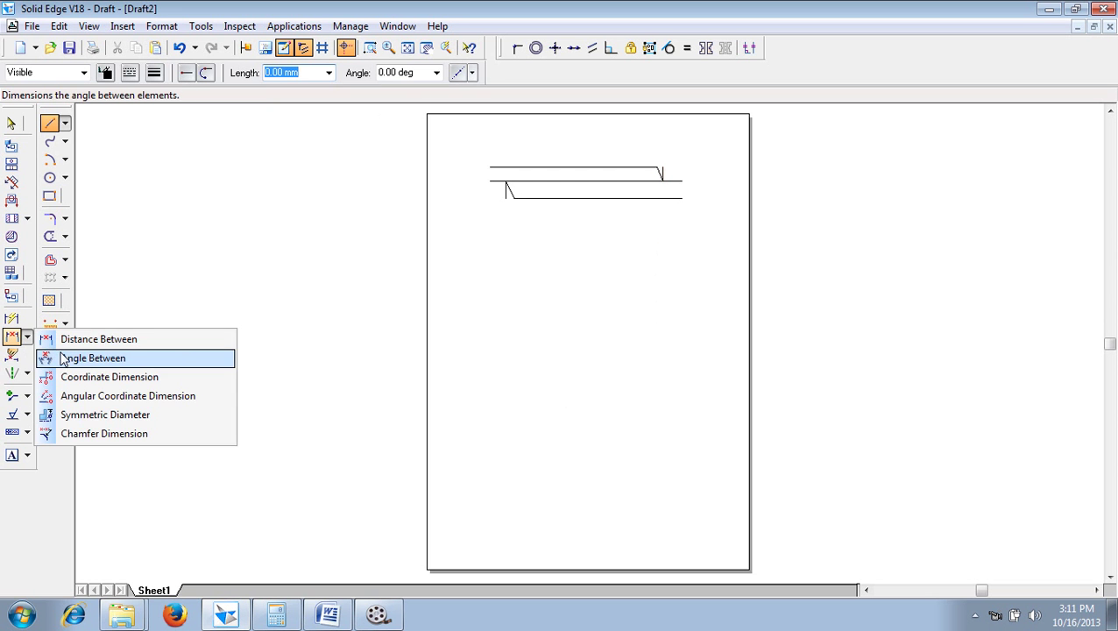
{"action": "left_click", "coordinate": [74, 357]}
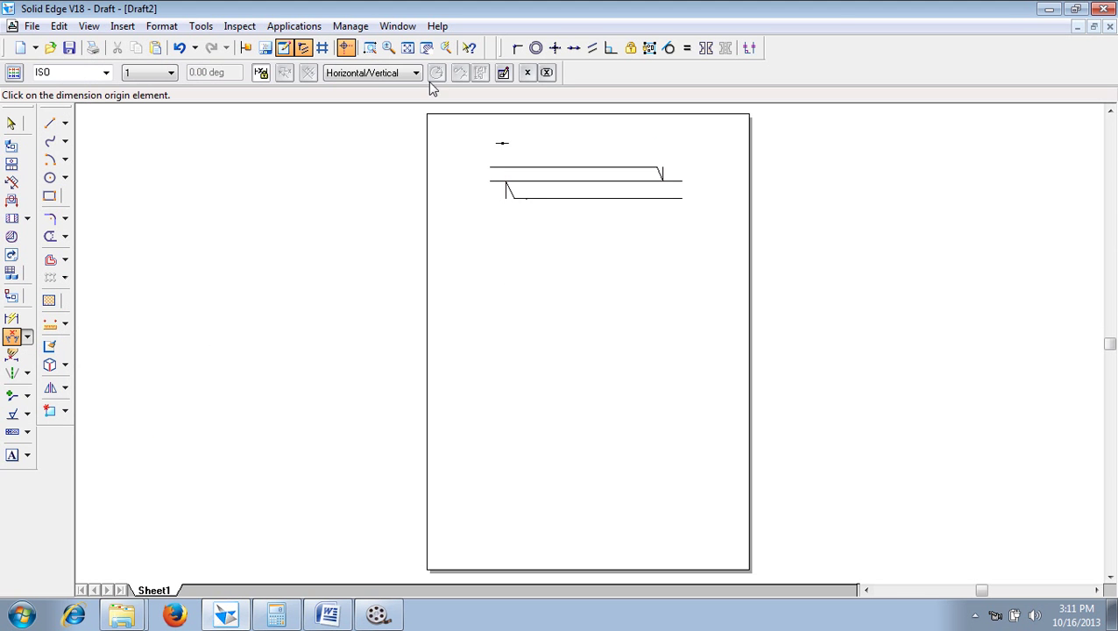
{"action": "left_click", "coordinate": [368, 47]}
{"action": "left_click", "coordinate": [457, 127]}
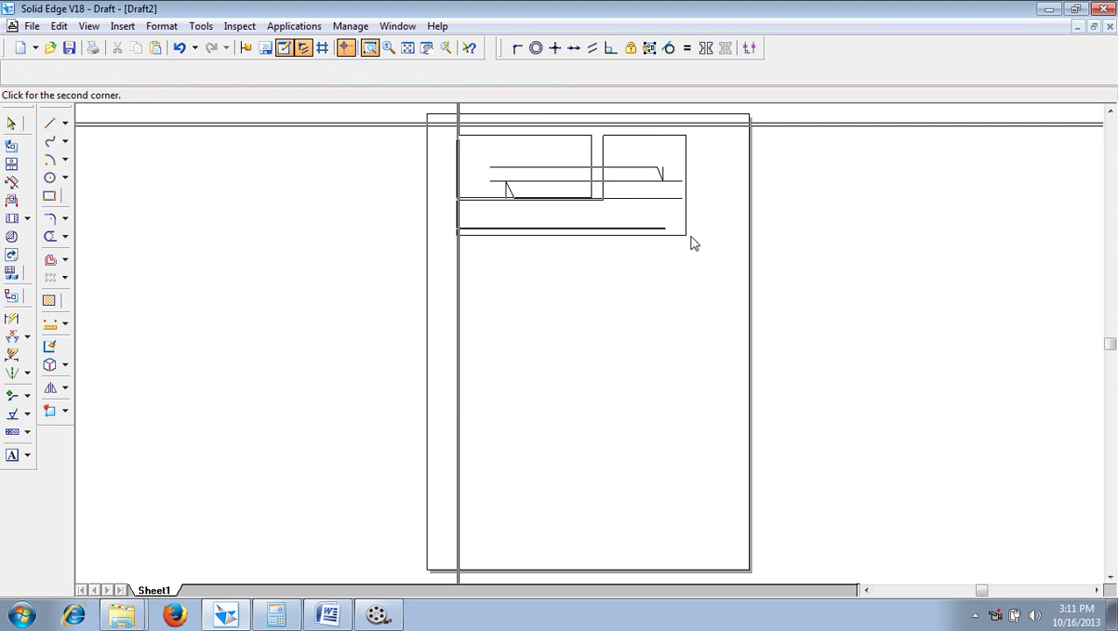
{"action": "left_click", "coordinate": [692, 243]}
{"action": "key", "text": "Escape"}
{"action": "left_click", "coordinate": [285, 384]}
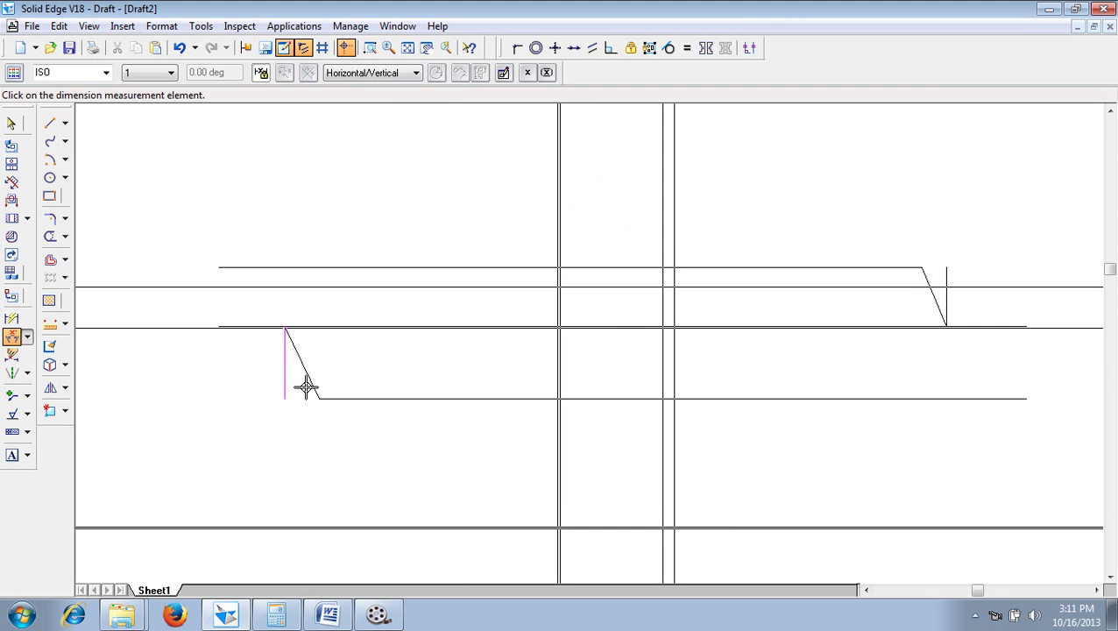
{"action": "left_click", "coordinate": [311, 383]}
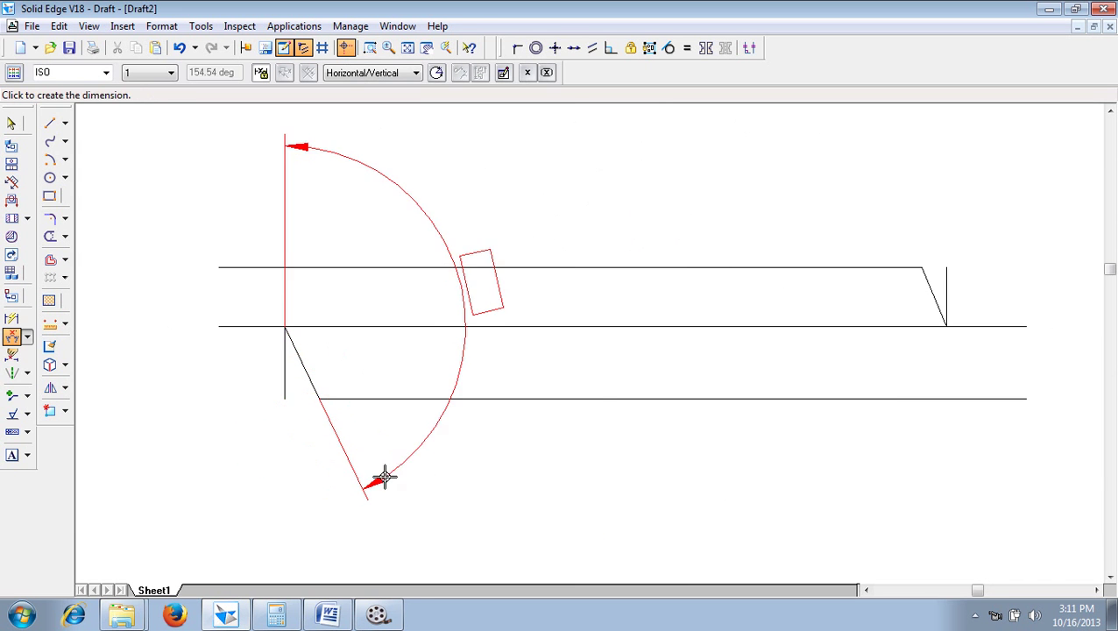
{"action": "left_click", "coordinate": [320, 504]}
{"action": "type", "text": "1"}
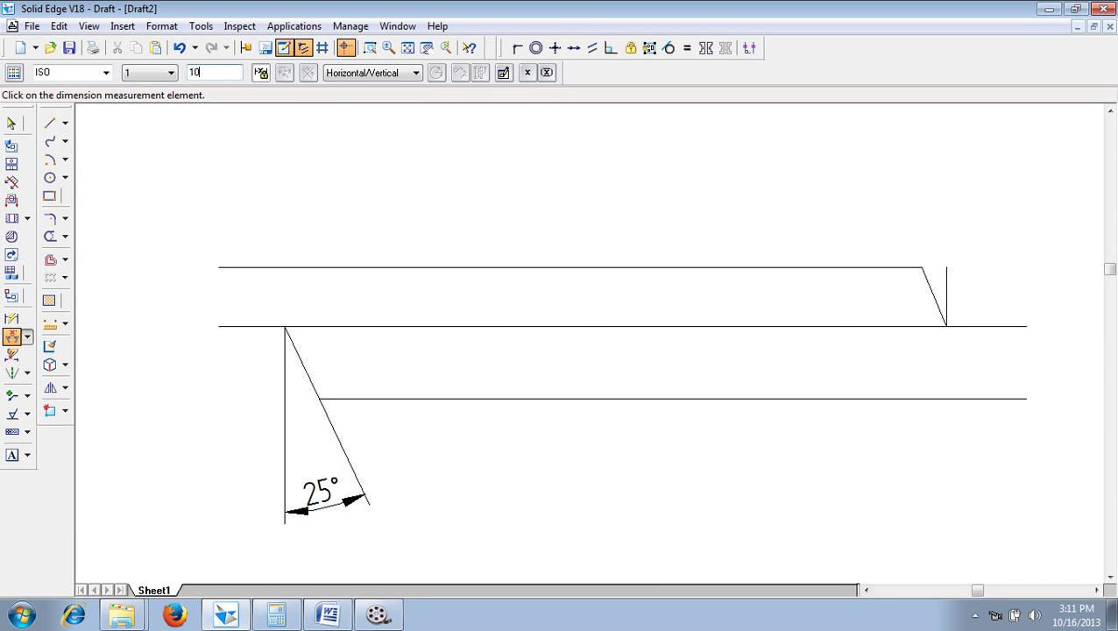
{"action": "type", "text": "0"}
{"action": "key", "text": "Return"}
Dimension the angle between the right slanted edge and its vertical reference line, and set it to 10°
{"action": "left_click", "coordinate": [928, 277]}
{"action": "left_click", "coordinate": [945, 264]}
{"action": "left_click", "coordinate": [924, 191]}
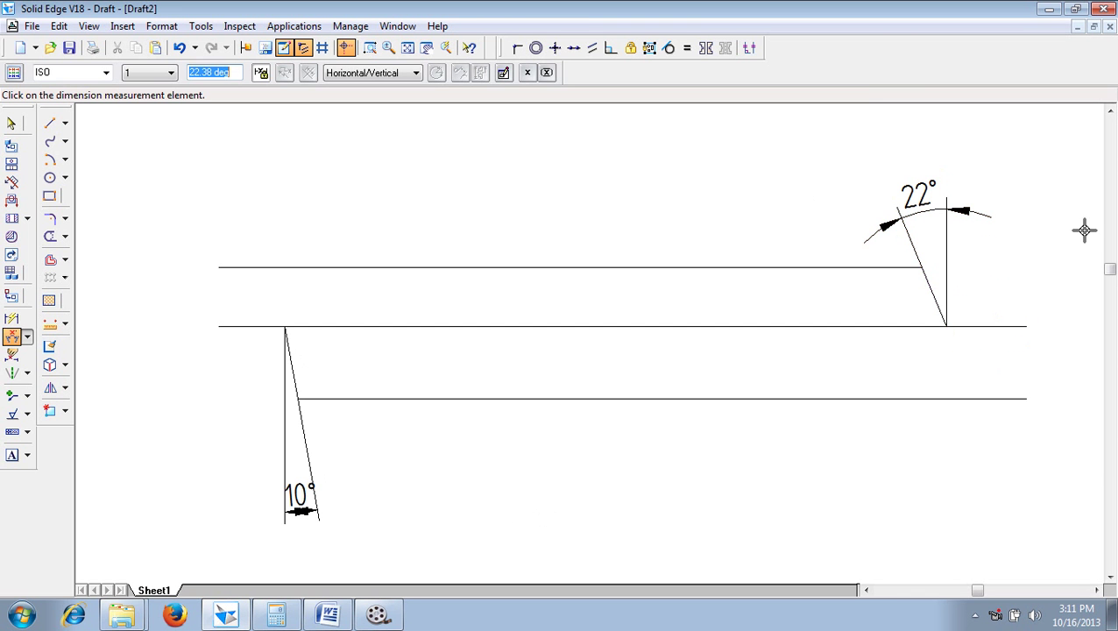
{"action": "type", "text": "10"}
{"action": "key", "text": "Return"}
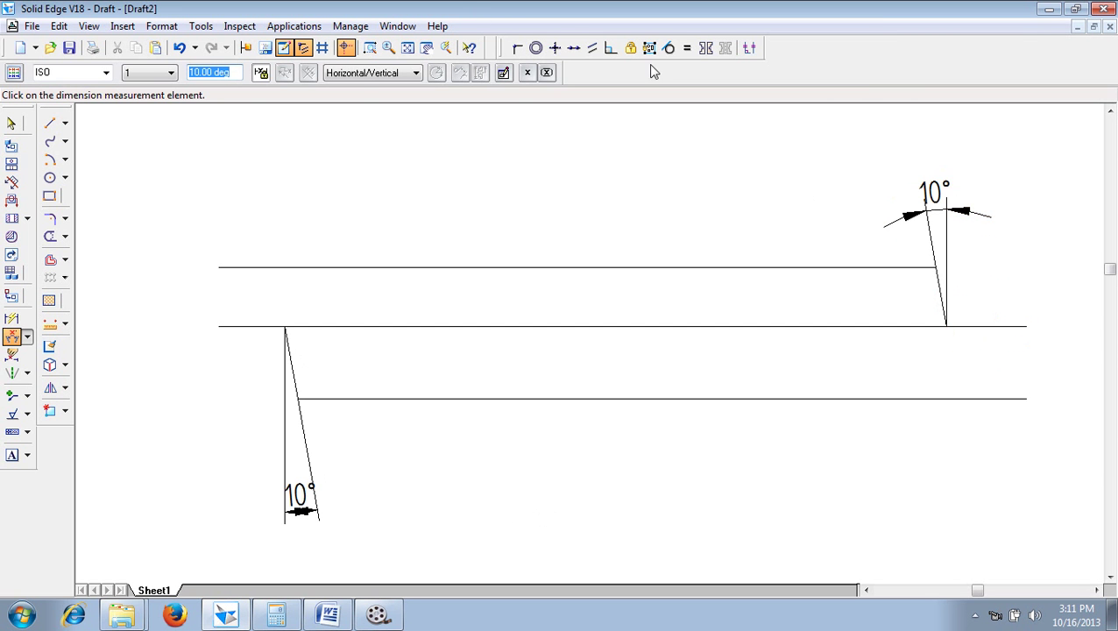
{"action": "left_click", "coordinate": [408, 47]}
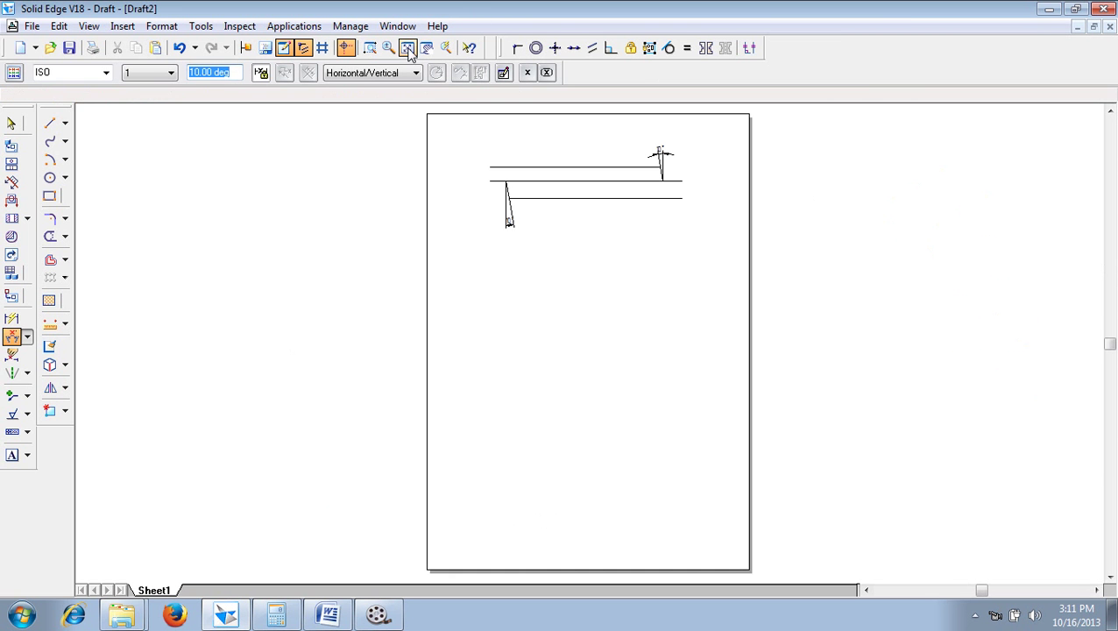
{"action": "right_click", "coordinate": [486, 352]}
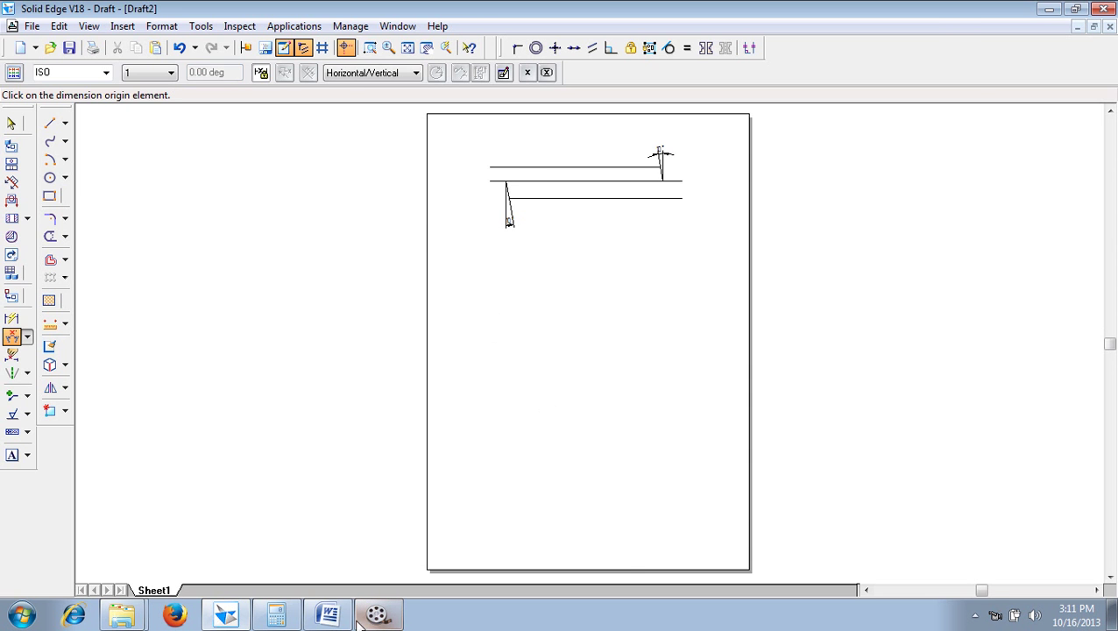
Check the widths in the Word figure, then dimension the horizontal distance between the slanted edges in Solid Edge and set it to 96.4 mm
{"action": "left_click", "coordinate": [329, 614]}
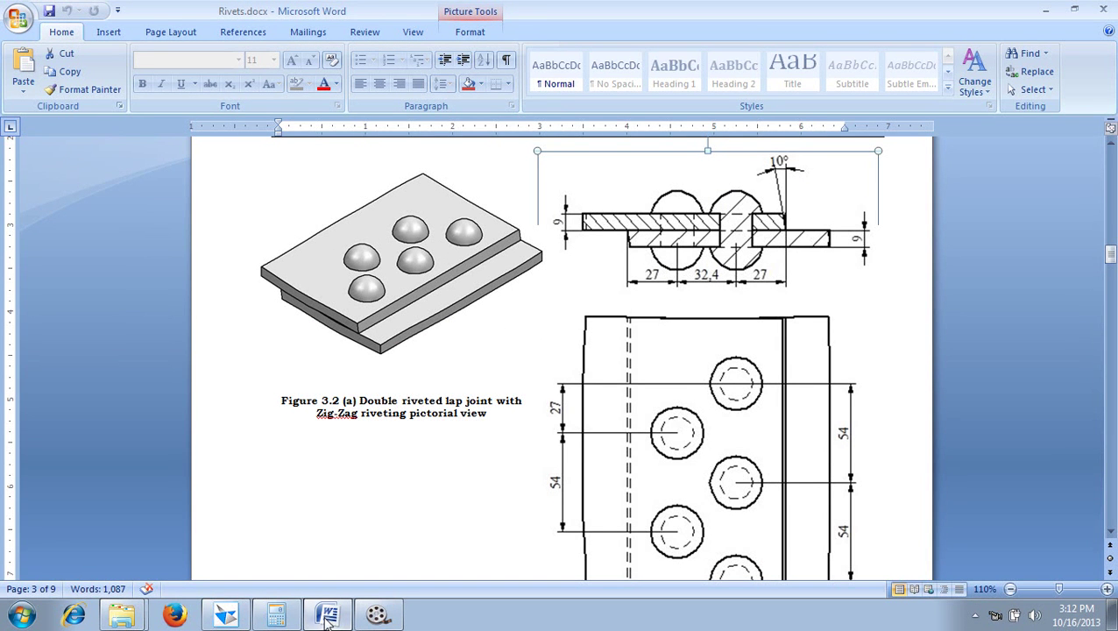
{"action": "left_click", "coordinate": [226, 615]}
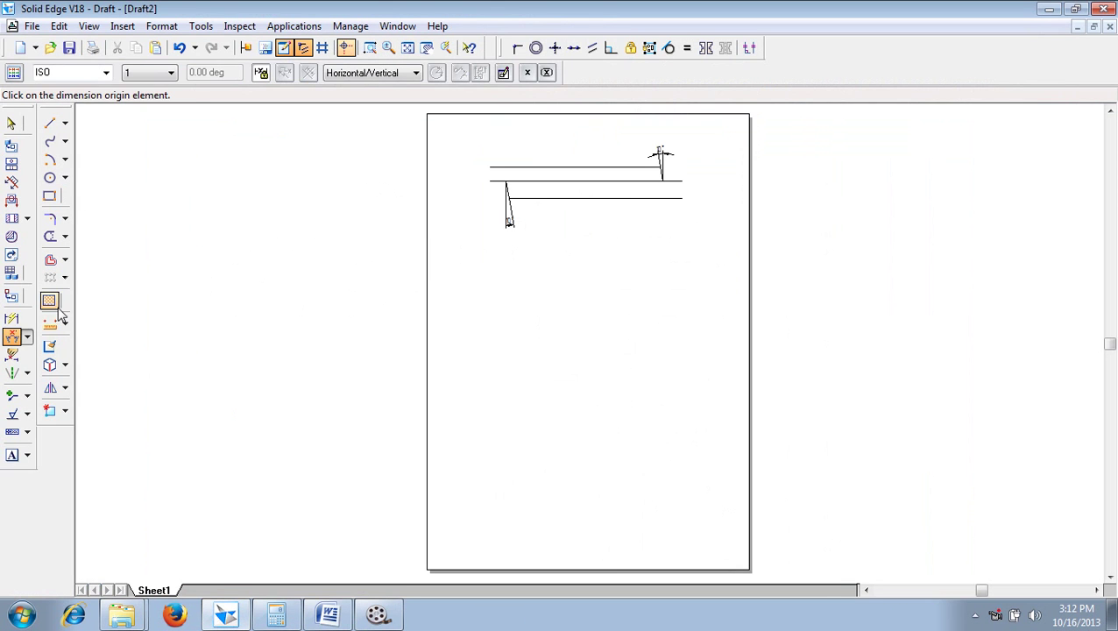
{"action": "left_click", "coordinate": [12, 318]}
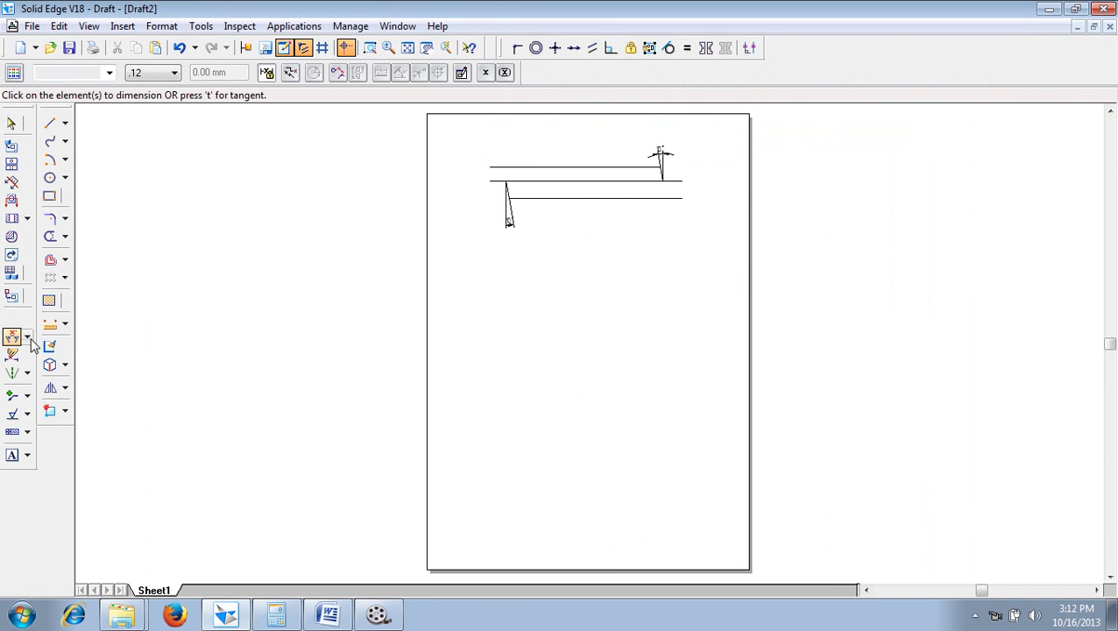
{"action": "left_click", "coordinate": [28, 338]}
{"action": "left_click", "coordinate": [62, 336]}
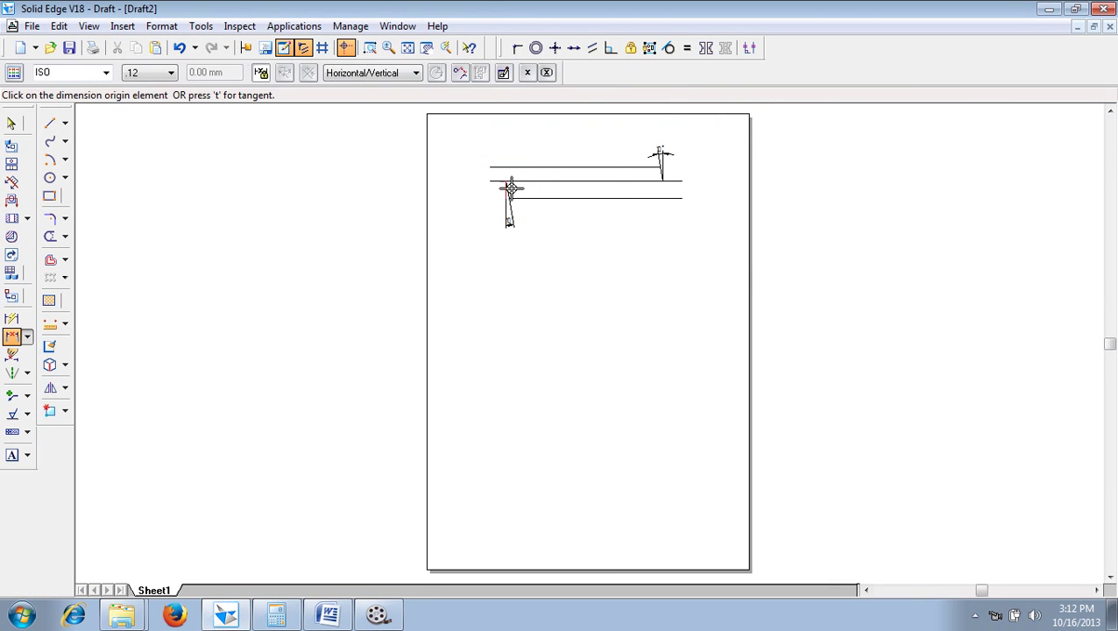
{"action": "left_click", "coordinate": [507, 182]}
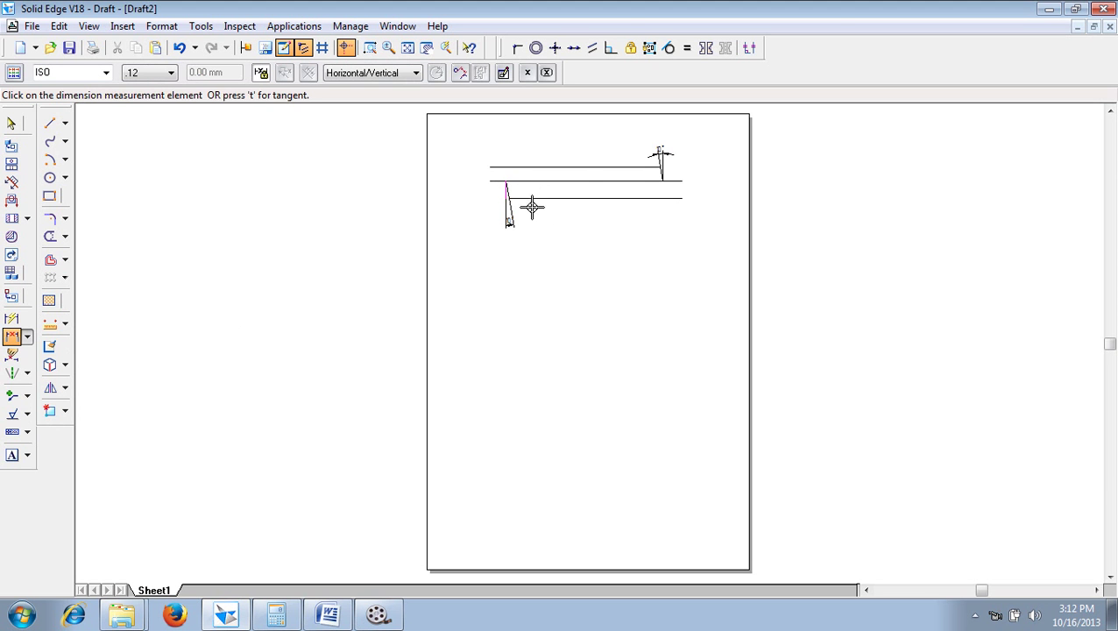
{"action": "right_click", "coordinate": [512, 194]}
{"action": "left_click", "coordinate": [505, 181]}
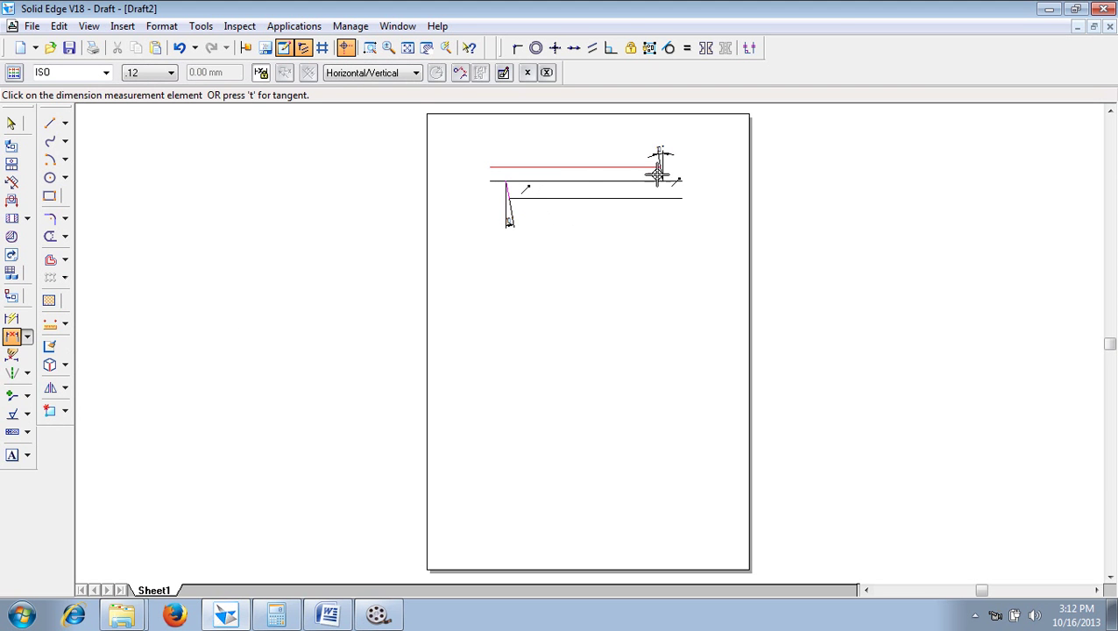
{"action": "left_click", "coordinate": [660, 172]}
{"action": "left_click", "coordinate": [611, 130]}
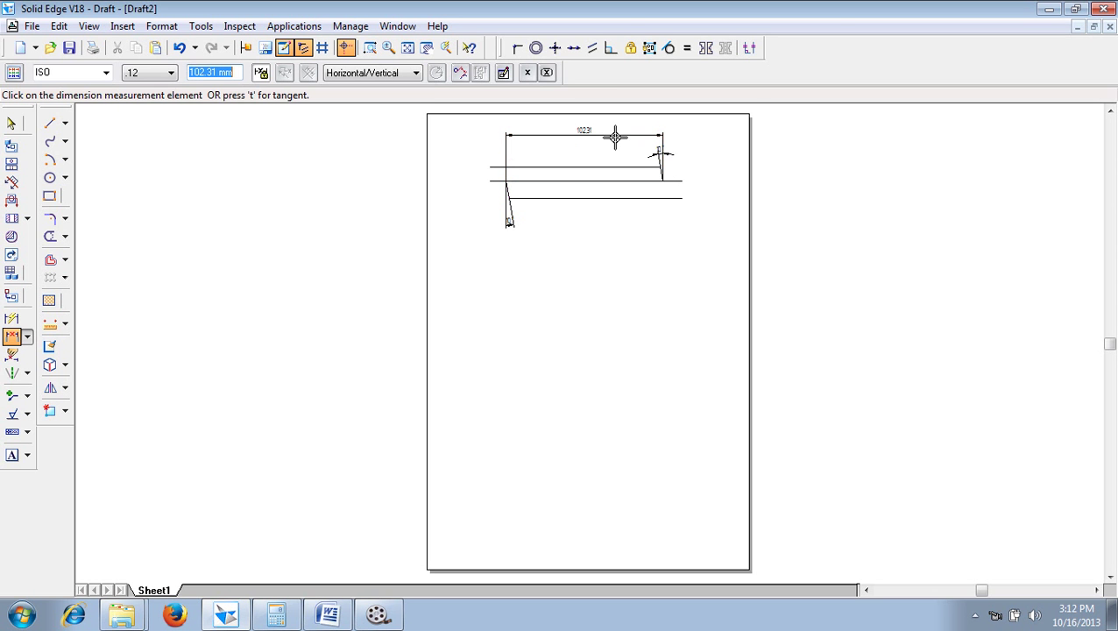
{"action": "type", "text": "27+27+42"}
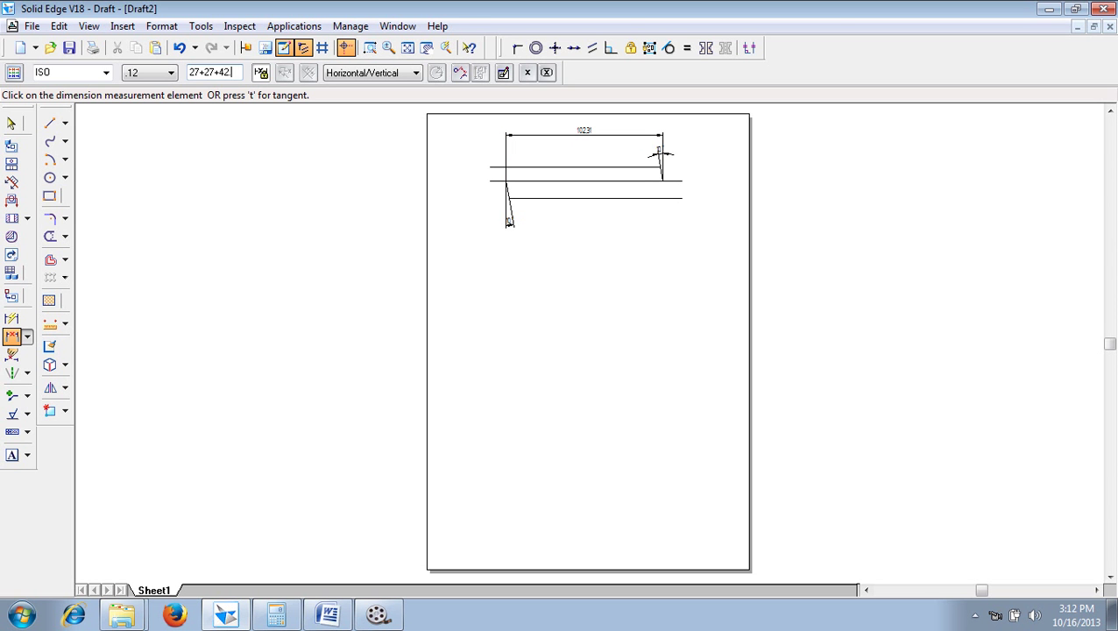
{"action": "key", "text": "Return"}
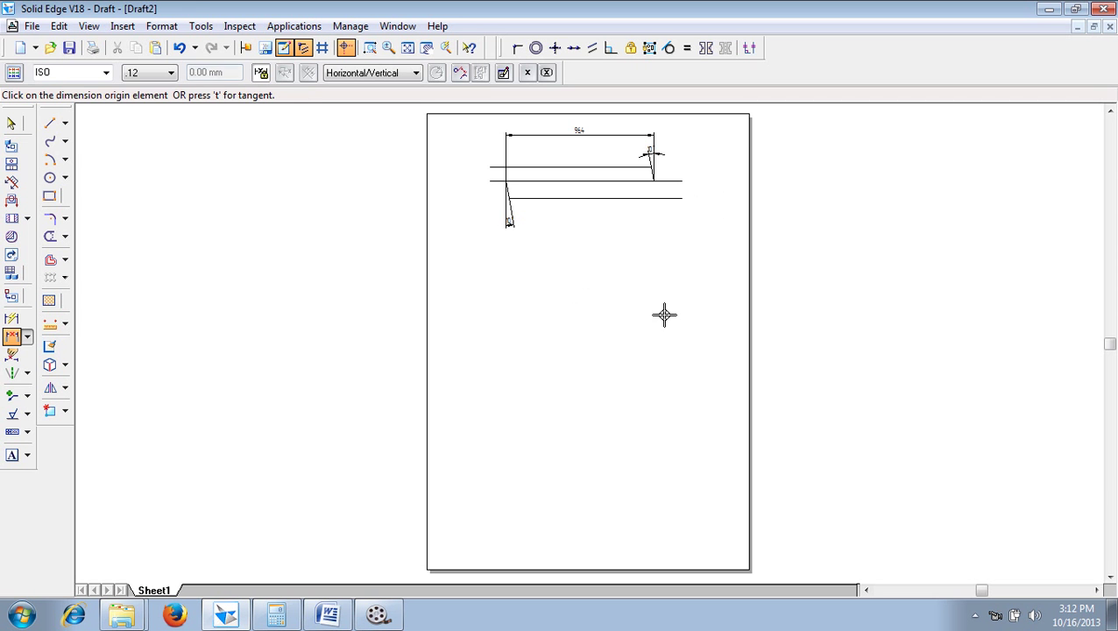
Dimension the vertical distance between the upper plate's top line and the middle line, and set it to 9 mm
{"action": "left_click", "coordinate": [368, 47]}
{"action": "left_click", "coordinate": [415, 138]}
{"action": "left_click", "coordinate": [726, 254]}
{"action": "key", "text": "Escape"}
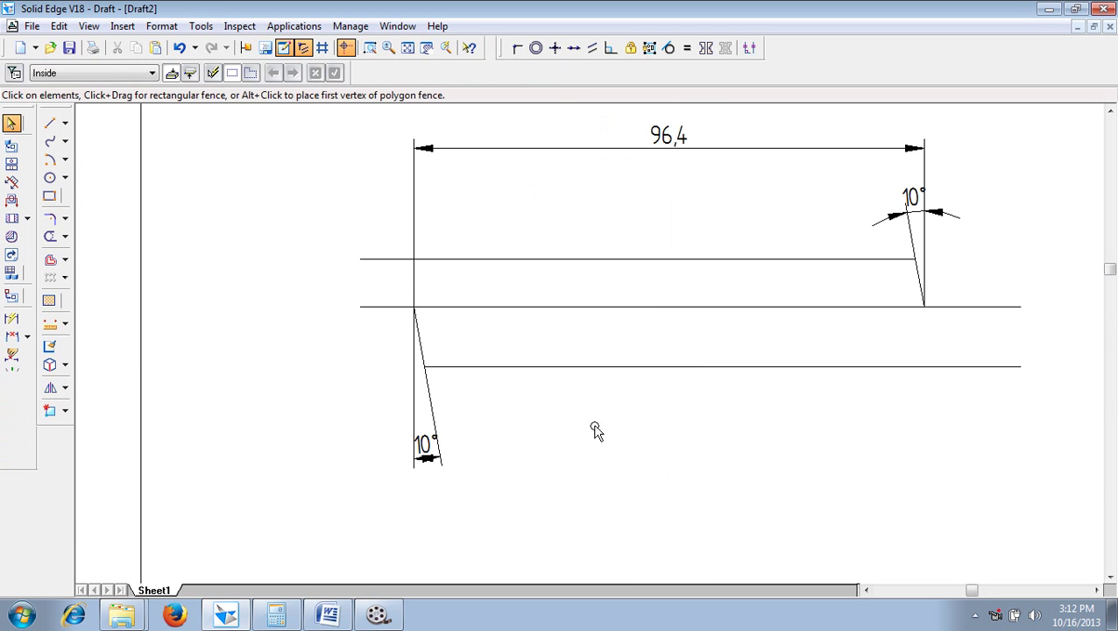
{"action": "left_click", "coordinate": [27, 337]}
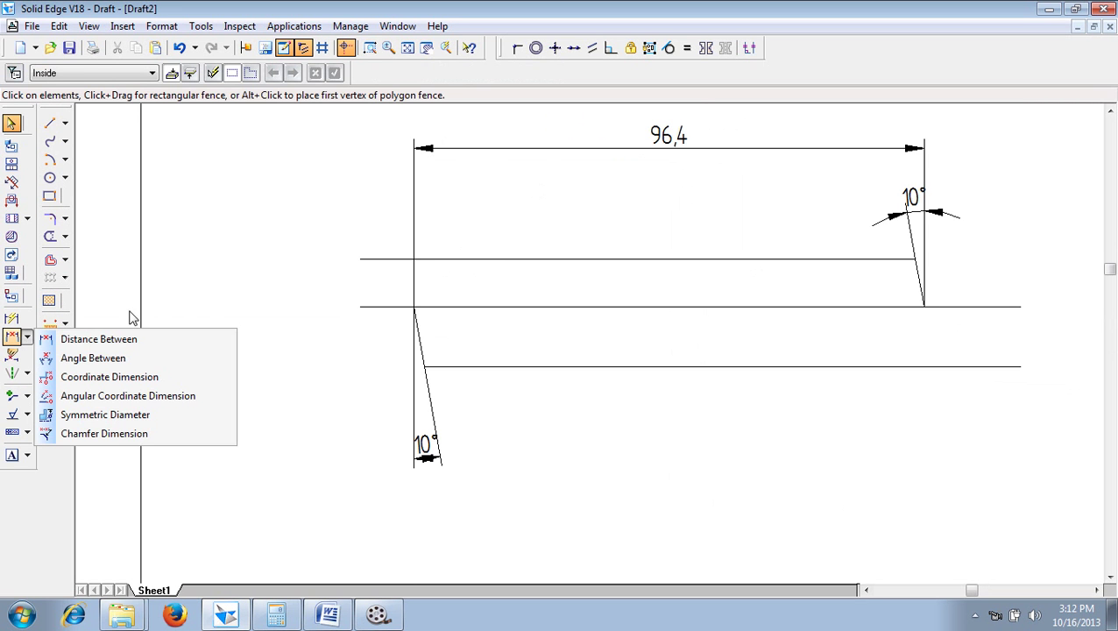
{"action": "left_click", "coordinate": [131, 340]}
{"action": "left_click", "coordinate": [473, 259]}
{"action": "left_click", "coordinate": [481, 306]}
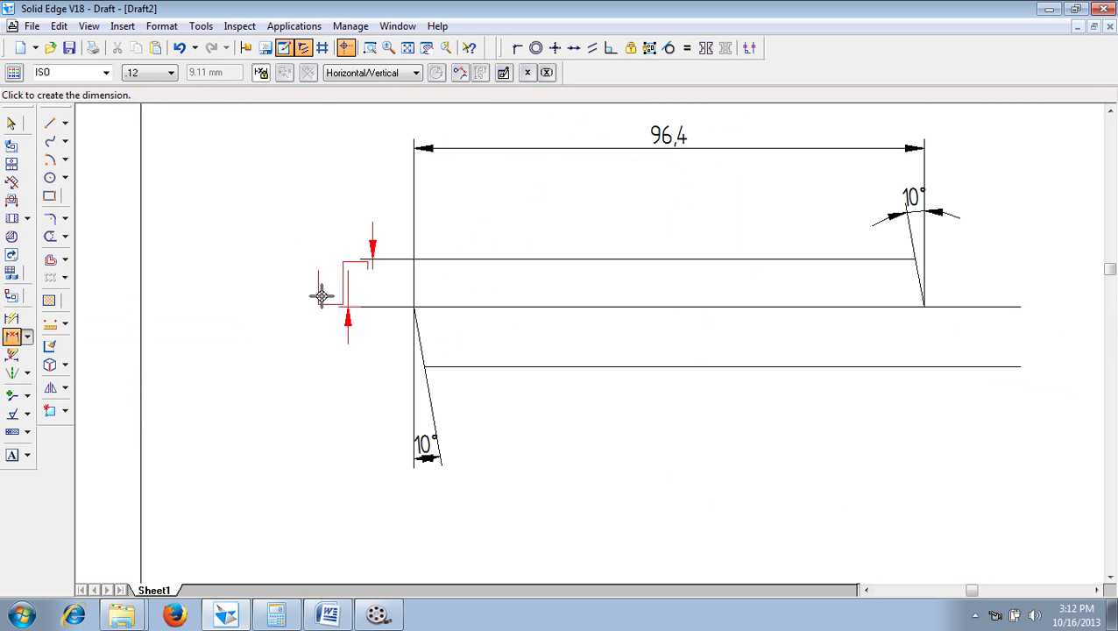
{"action": "left_click", "coordinate": [267, 281]}
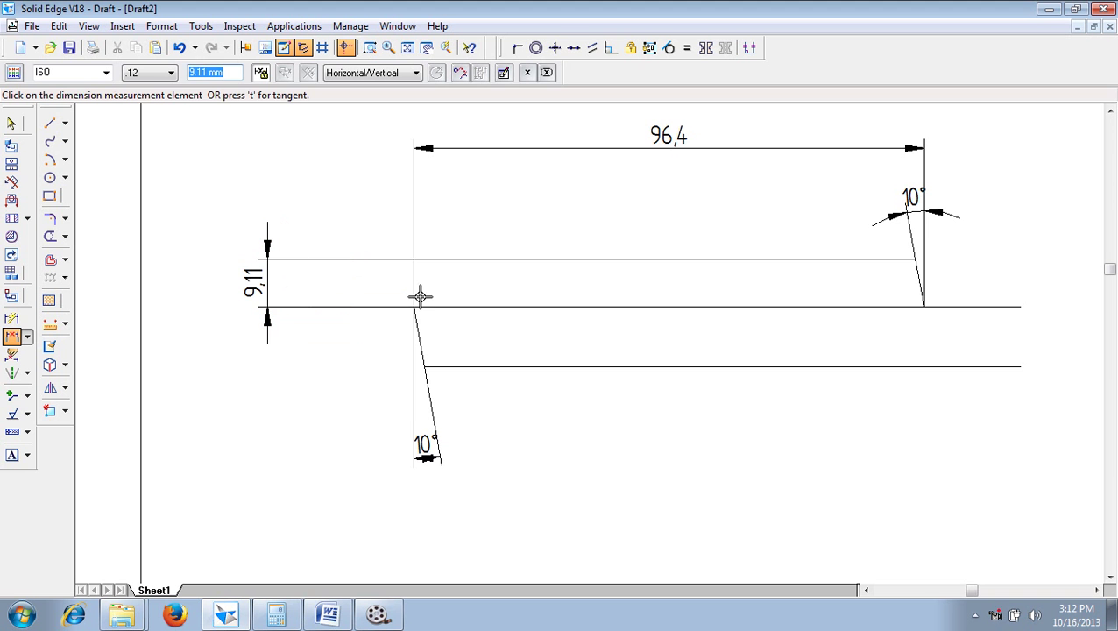
{"action": "type", "text": "9"}
{"action": "key", "text": "Return"}
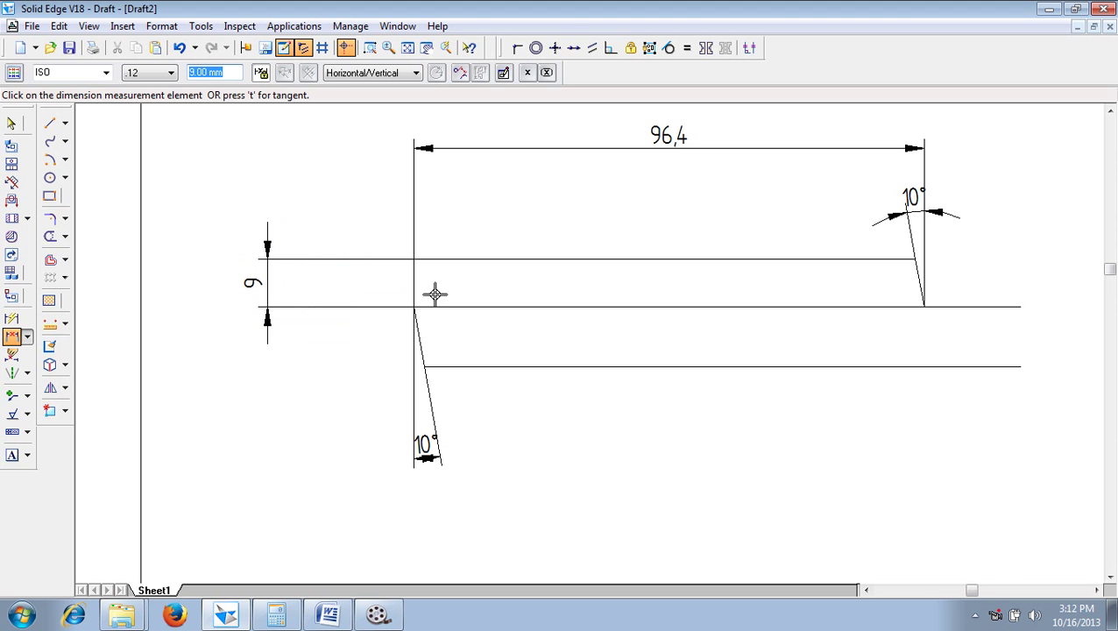
Dimension the lower plate's thickness between the middle line and its bottom line near the right end, and set it to 9 mm
{"action": "left_click", "coordinate": [980, 367]}
{"action": "left_click", "coordinate": [996, 305]}
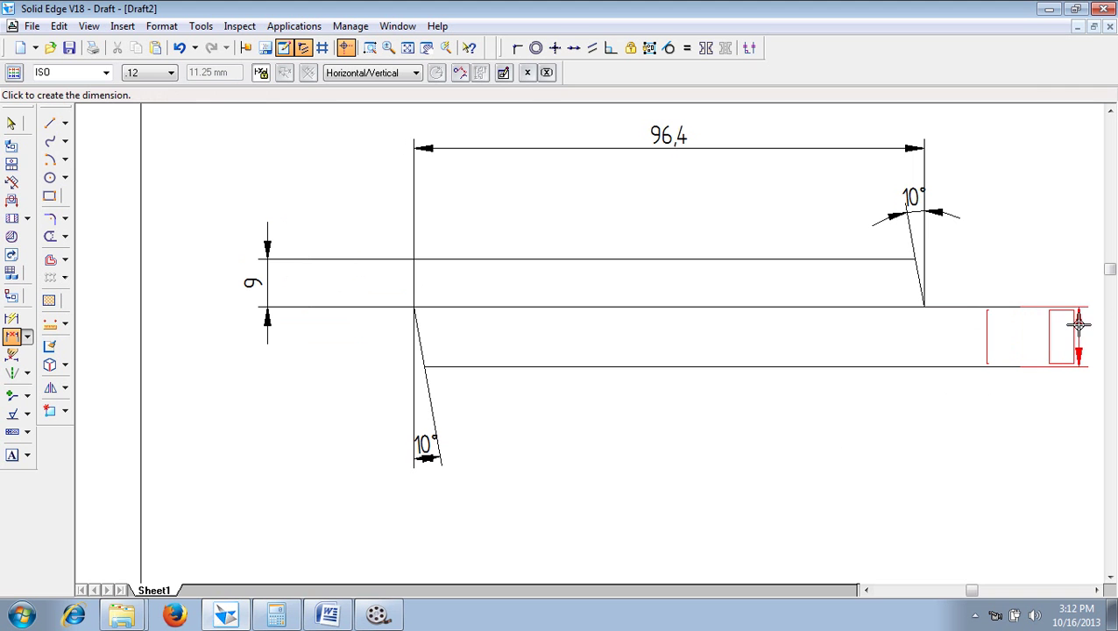
{"action": "left_click", "coordinate": [1068, 282]}
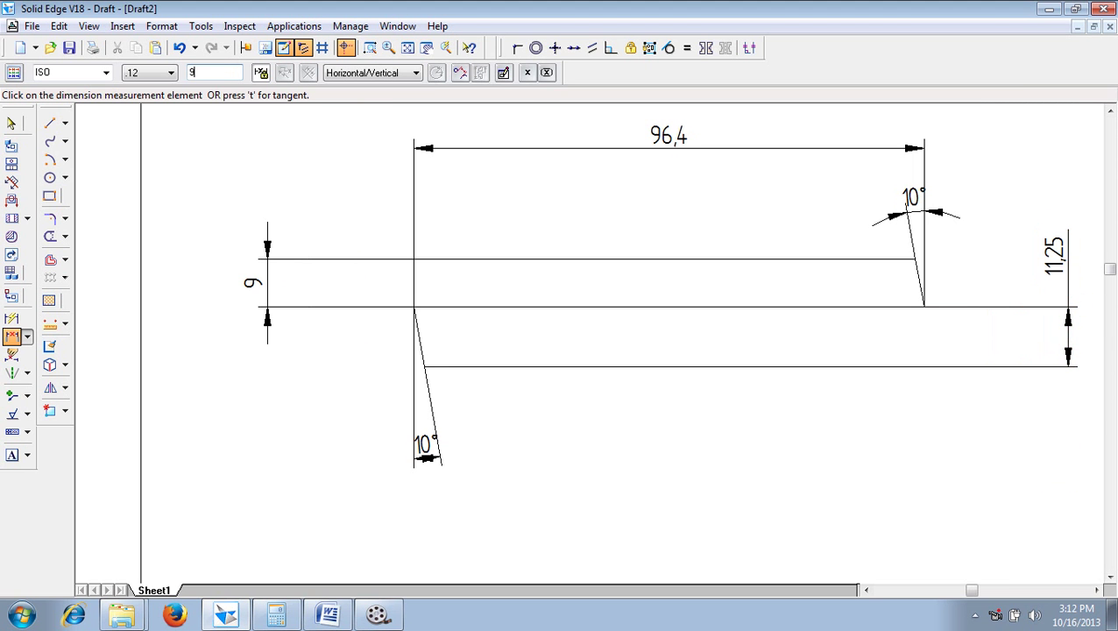
{"action": "type", "text": "9"}
{"action": "key", "text": "Return"}
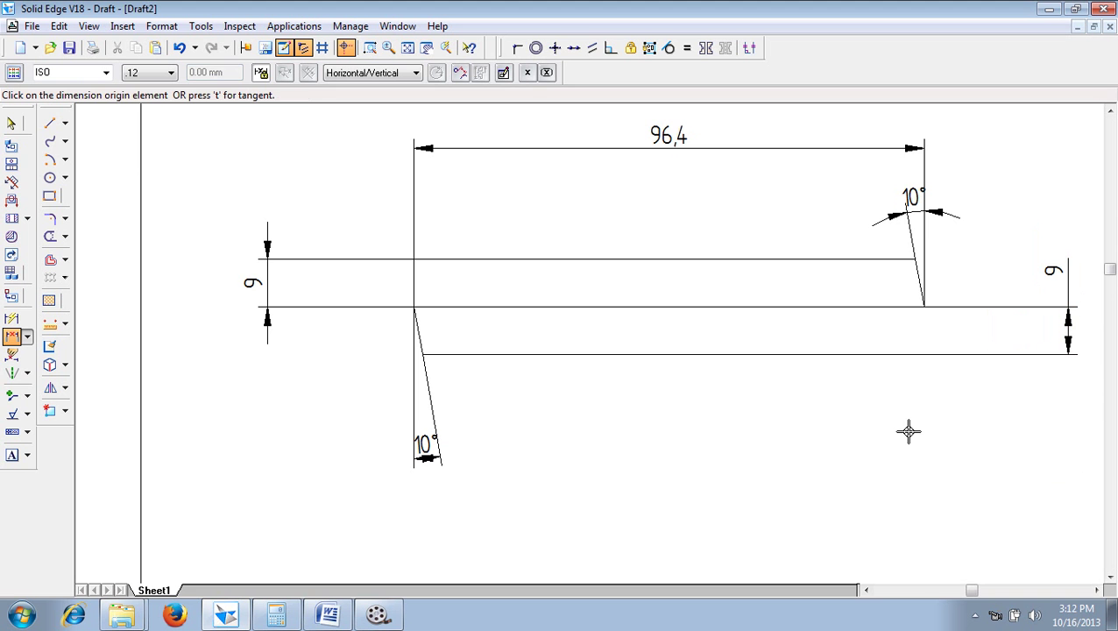
Draw wavy break curves closing the upper plate's left end and the lower plate's right end
{"action": "left_click", "coordinate": [49, 123]}
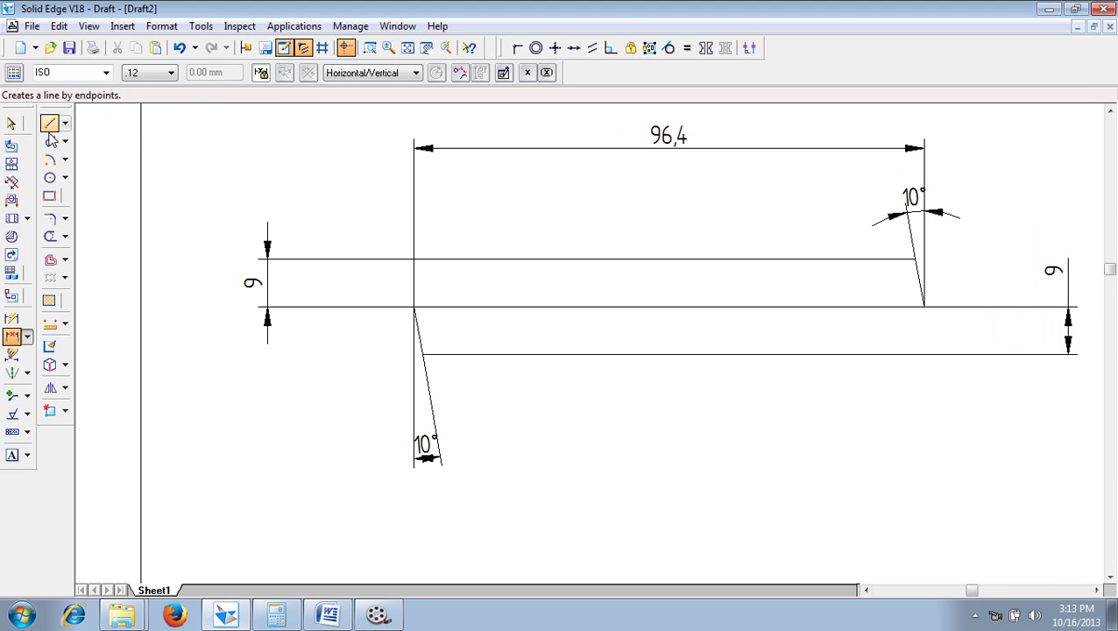
{"action": "left_click", "coordinate": [50, 143]}
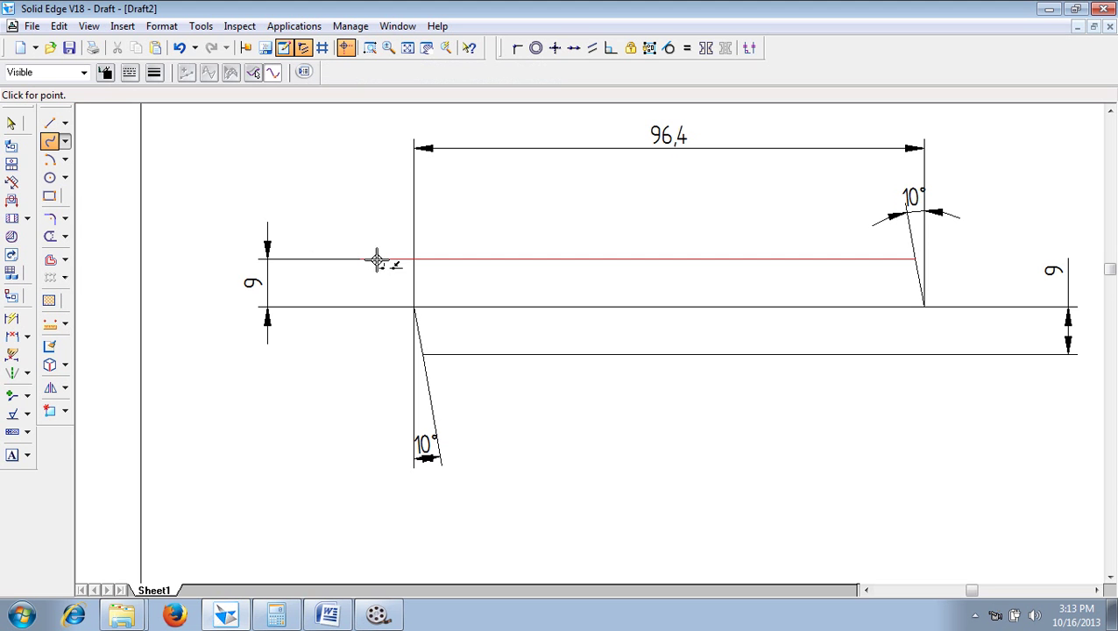
{"action": "double_click", "coordinate": [359, 307]}
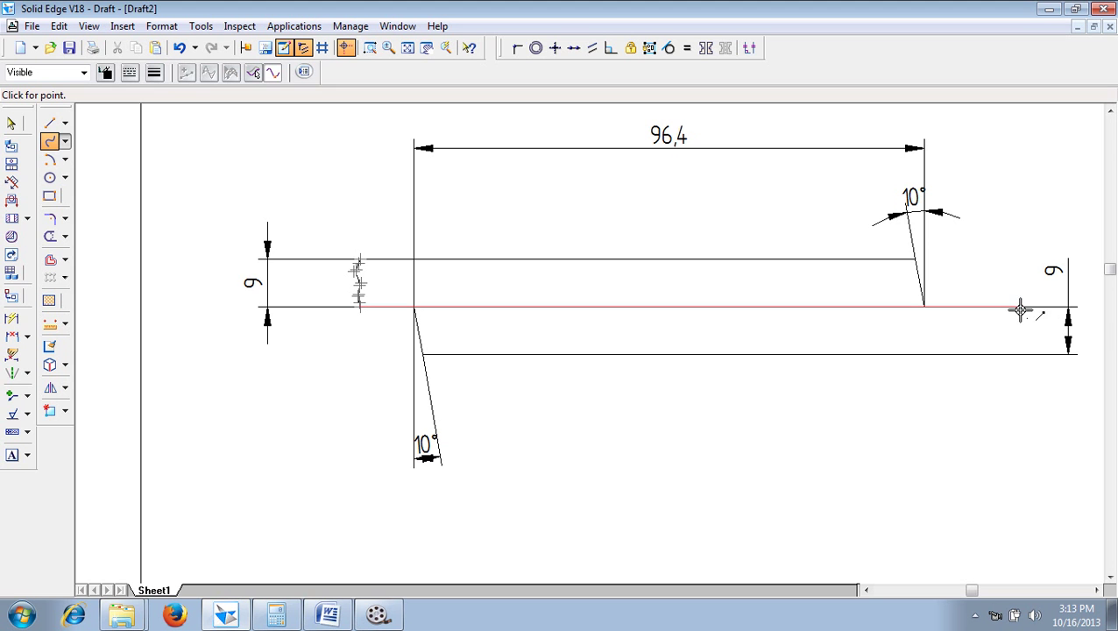
{"action": "left_click", "coordinate": [1021, 353]}
{"action": "right_click", "coordinate": [1042, 400]}
{"action": "key", "text": "Escape"}
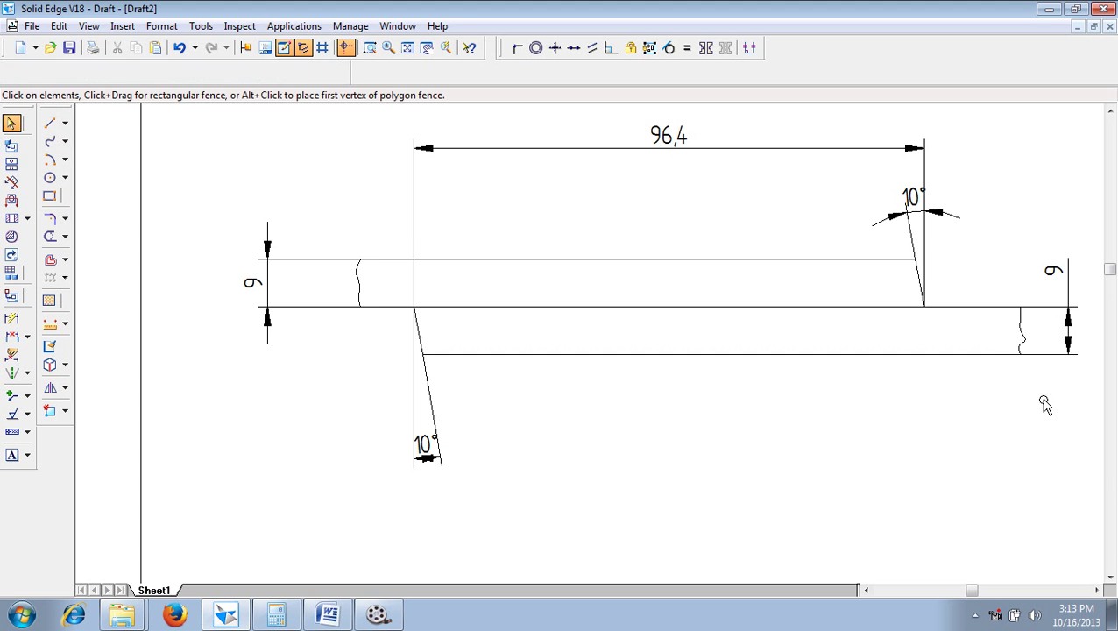
Apply a thicker line width to both plates' outline, including the break curves, horizontal lines and slanted edges
{"action": "left_click", "coordinate": [355, 282]}
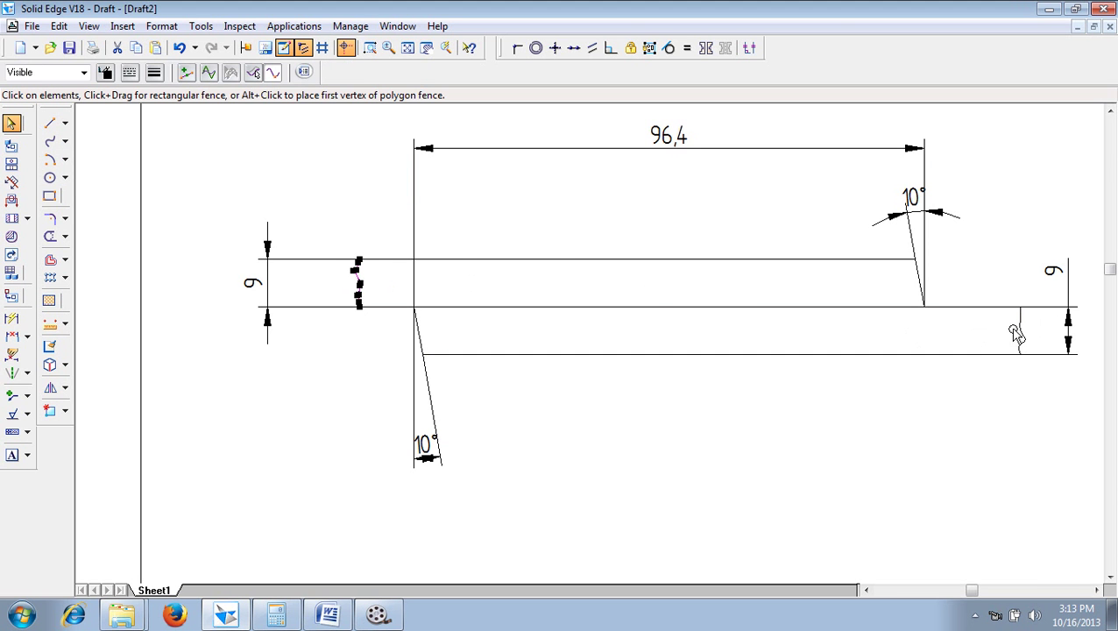
{"action": "left_click", "coordinate": [1021, 338], "text": "shift"}
{"action": "left_click", "coordinate": [846, 307], "text": "shift"}
{"action": "left_click", "coordinate": [865, 353], "text": "shift"}
{"action": "left_click", "coordinate": [807, 260], "text": "shift"}
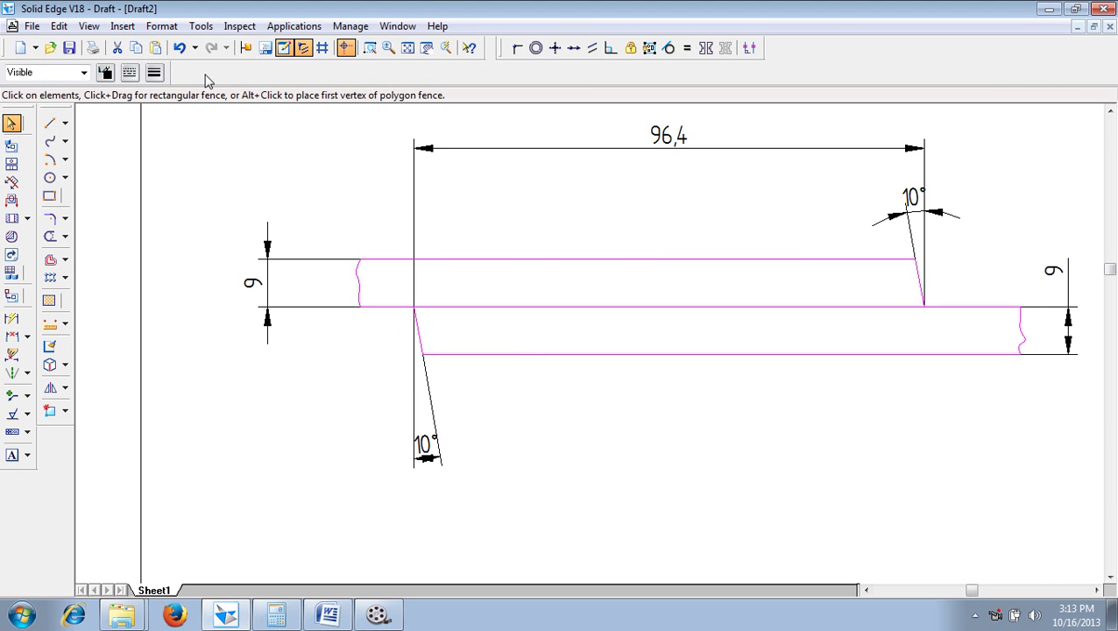
{"action": "left_click", "coordinate": [155, 72]}
{"action": "left_click", "coordinate": [171, 135]}
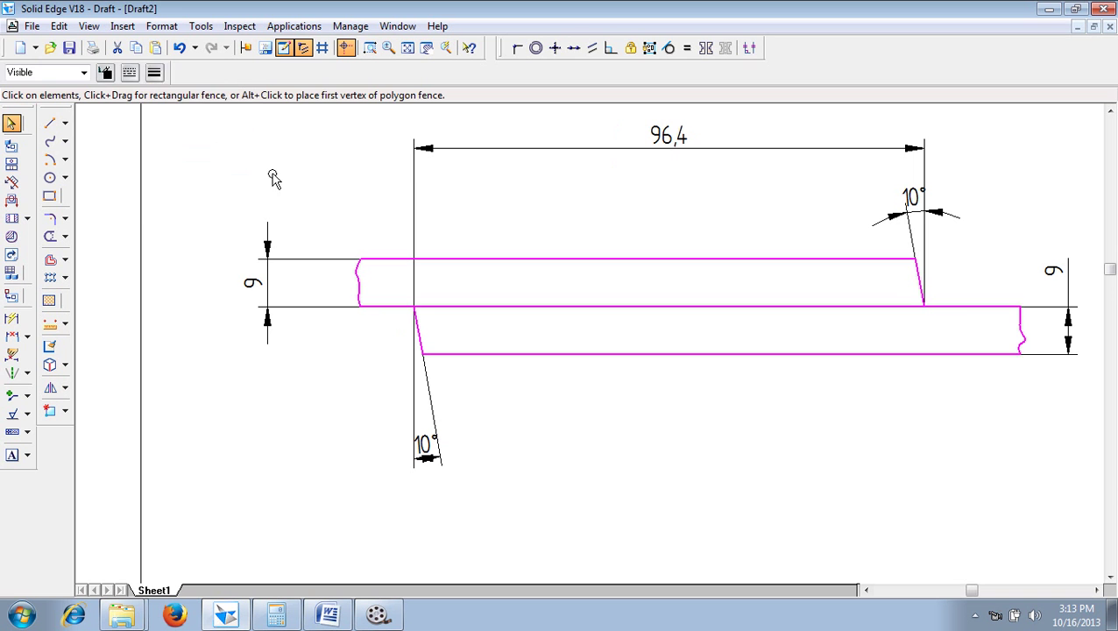
{"action": "left_click", "coordinate": [273, 178]}
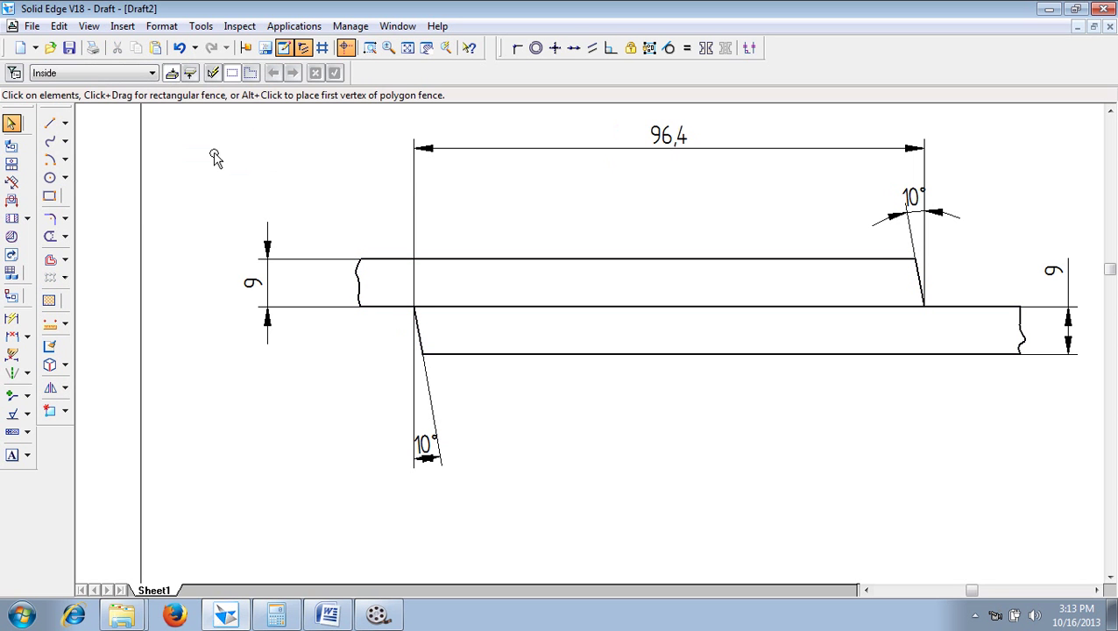
Draw two thin, dash-dot vertical centre lines about 226 mm long, starting above the plates and running down the sheet
{"action": "left_click", "coordinate": [49, 123]}
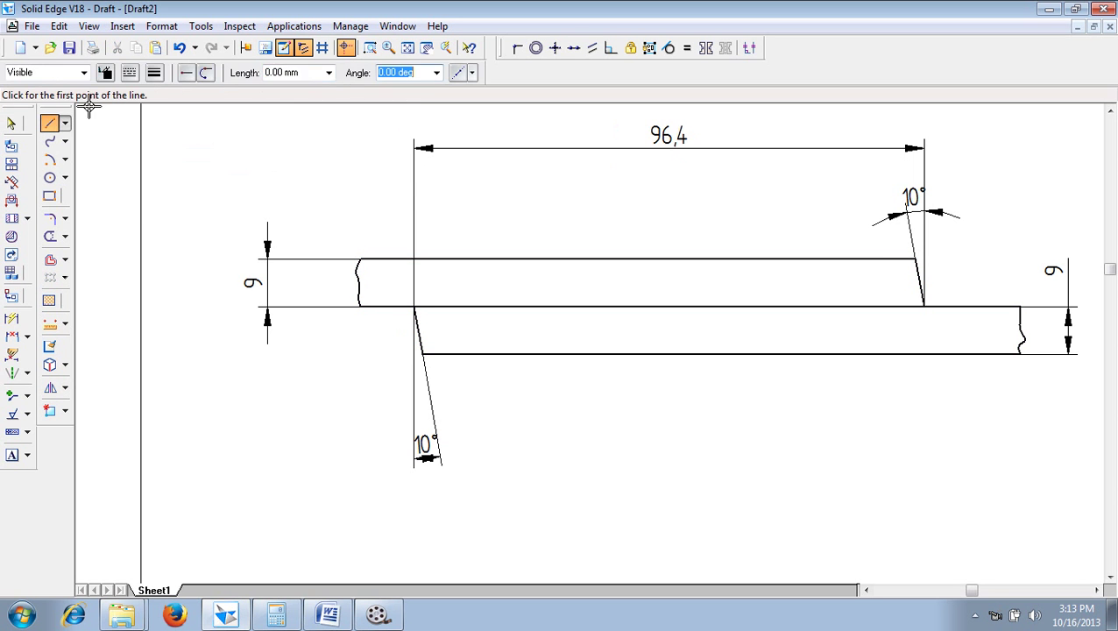
{"action": "left_click", "coordinate": [155, 73]}
{"action": "left_click", "coordinate": [166, 102]}
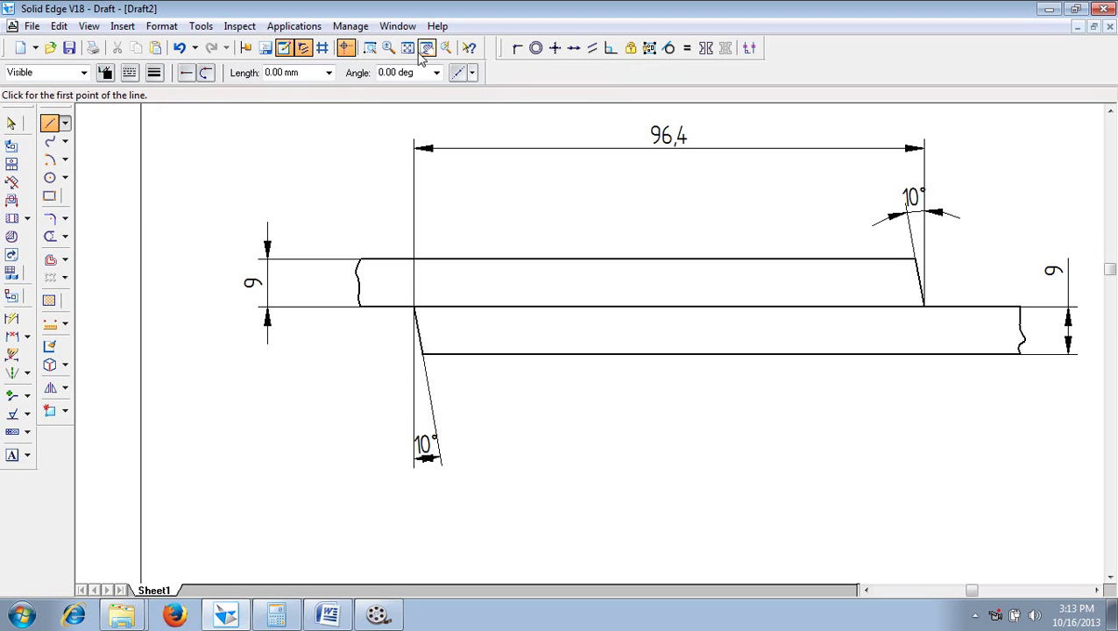
{"action": "left_click", "coordinate": [408, 47]}
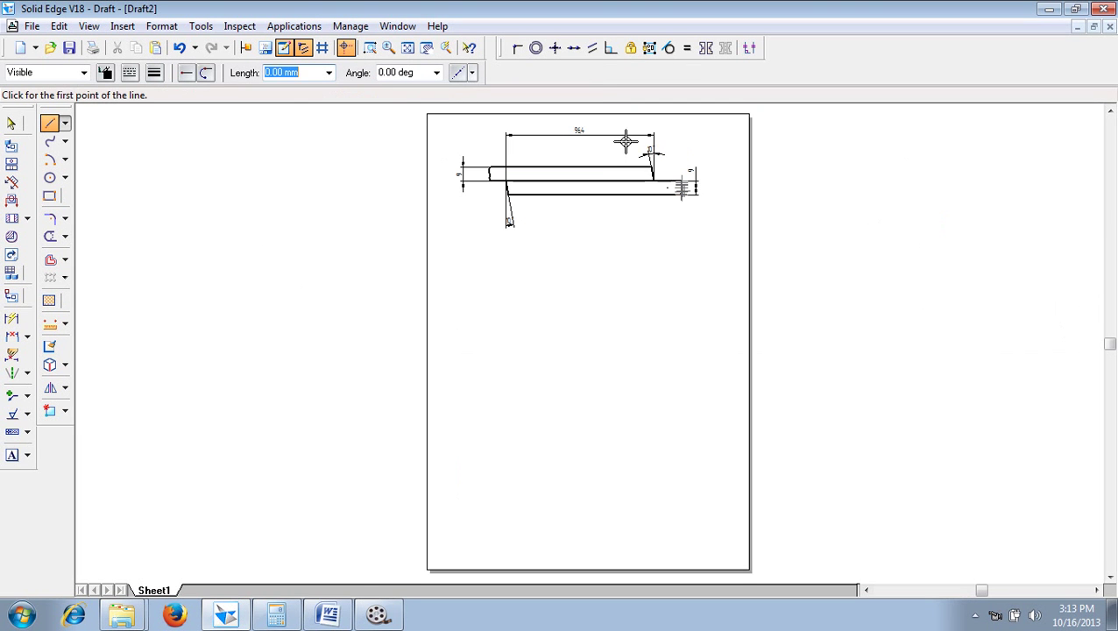
{"action": "left_click", "coordinate": [621, 138]}
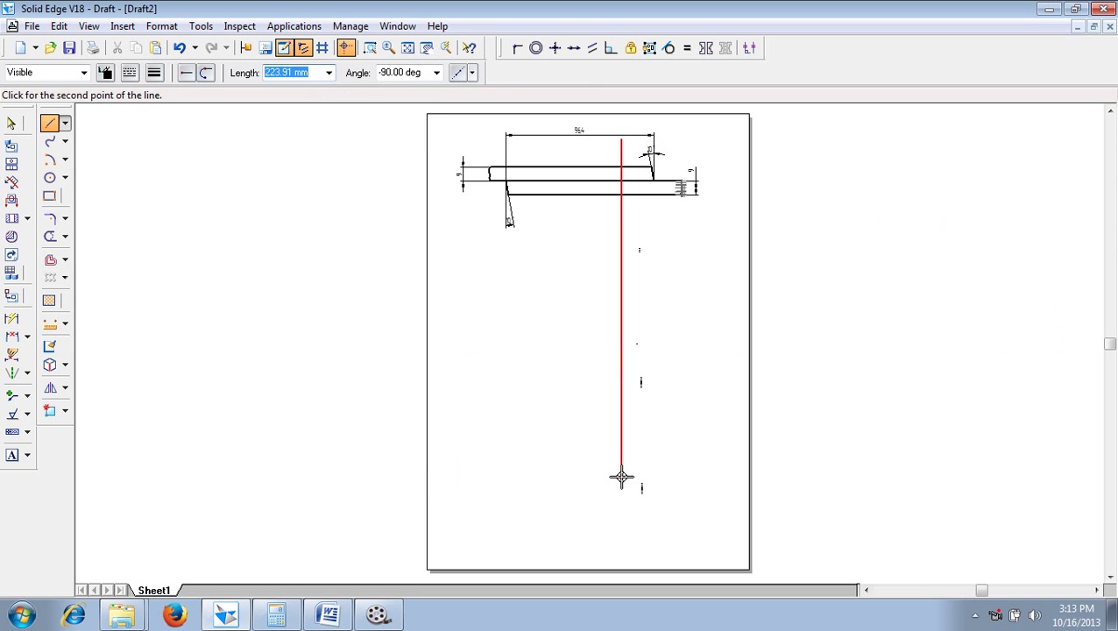
{"action": "left_click", "coordinate": [134, 74]}
{"action": "left_click", "coordinate": [151, 122]}
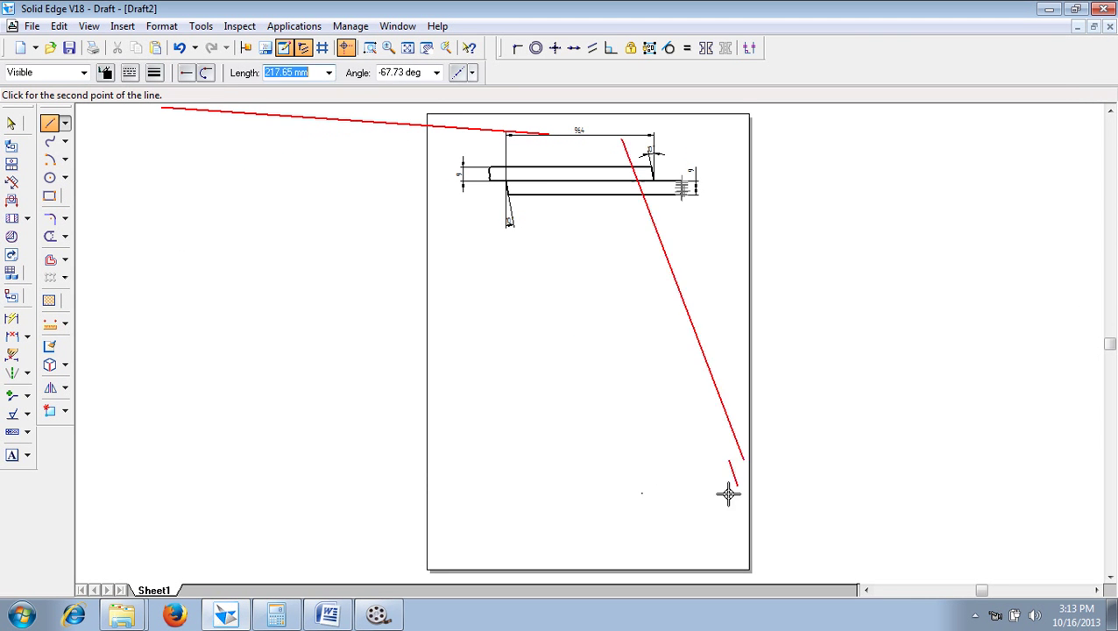
{"action": "left_click", "coordinate": [622, 482]}
{"action": "key", "text": "Escape"}
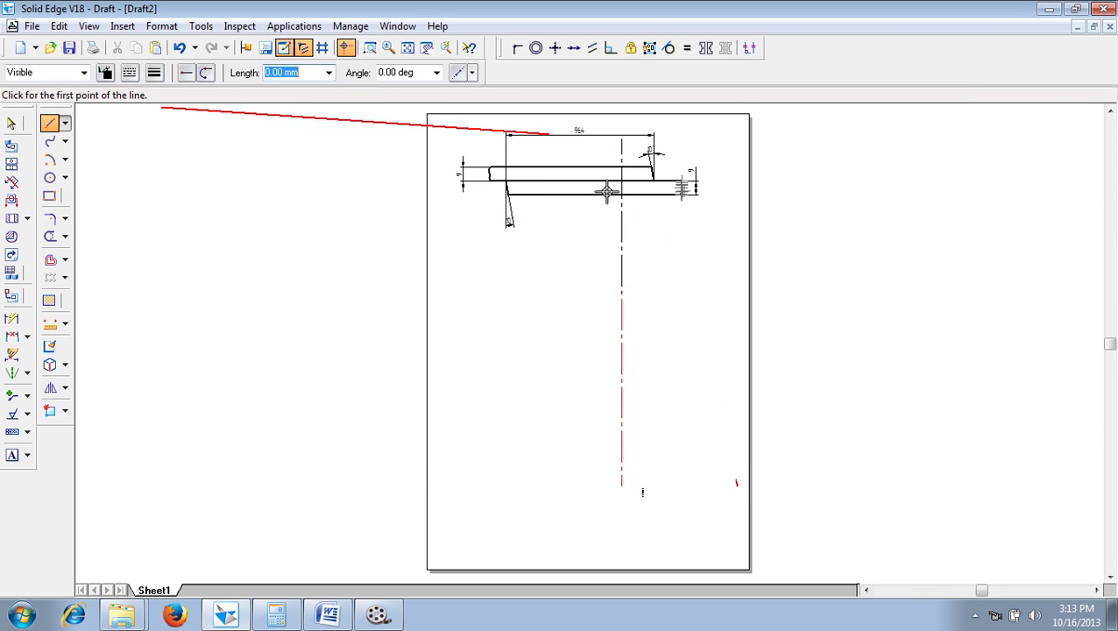
{"action": "left_click", "coordinate": [555, 138]}
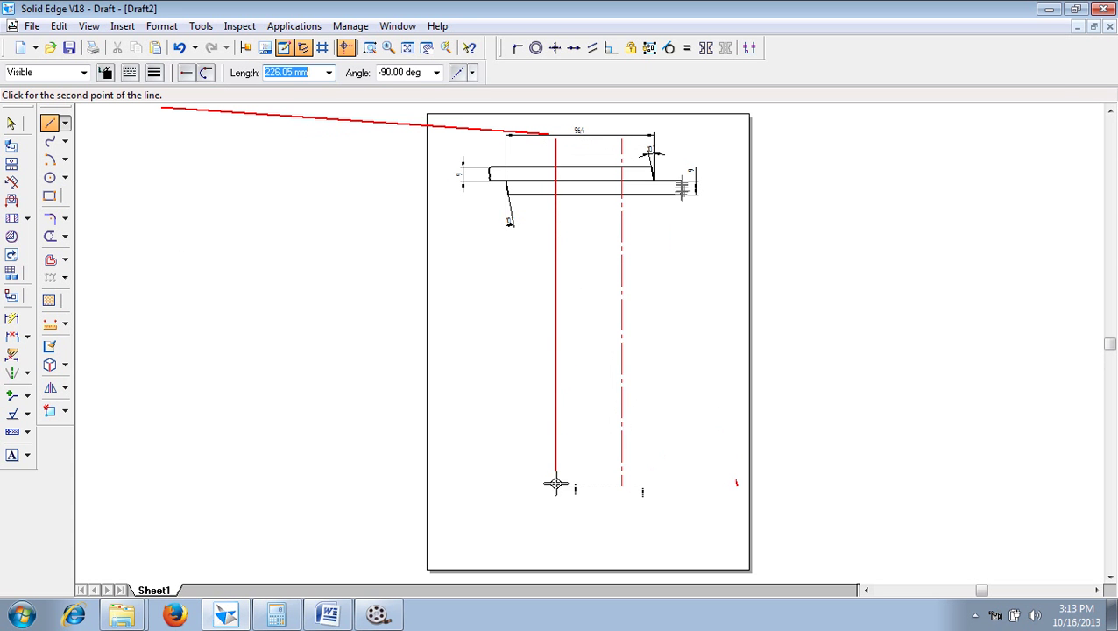
{"action": "key", "text": "Escape"}
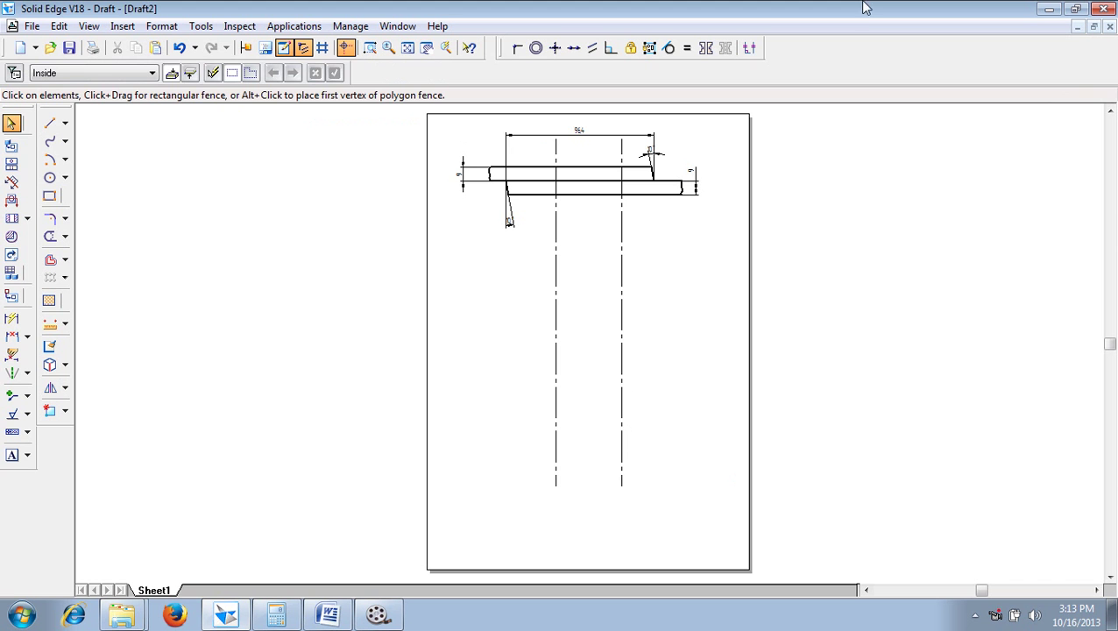
Dimension the horizontal distance from the right centre line to the right slanted edge's lower end, and set it to 27 mm
{"action": "left_click", "coordinate": [13, 336]}
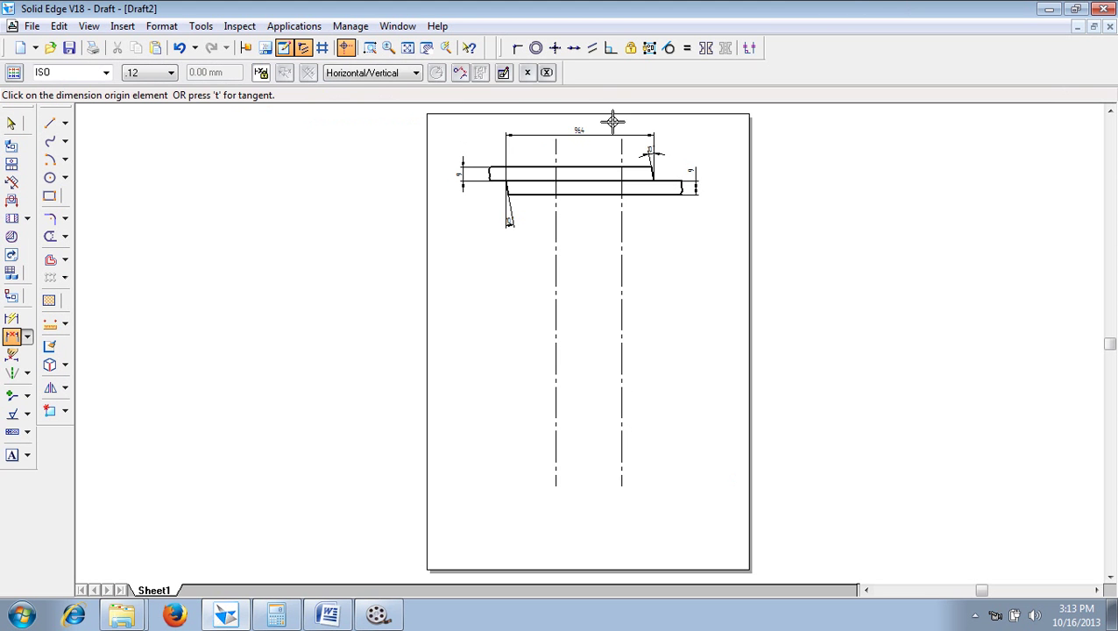
{"action": "left_click", "coordinate": [623, 149]}
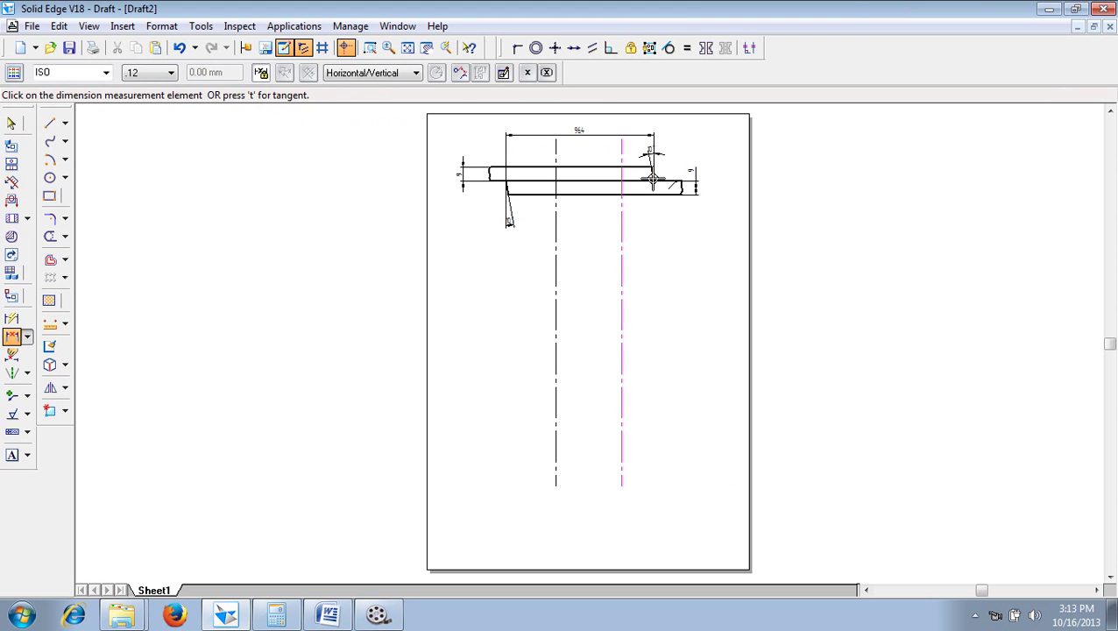
{"action": "left_click", "coordinate": [653, 180]}
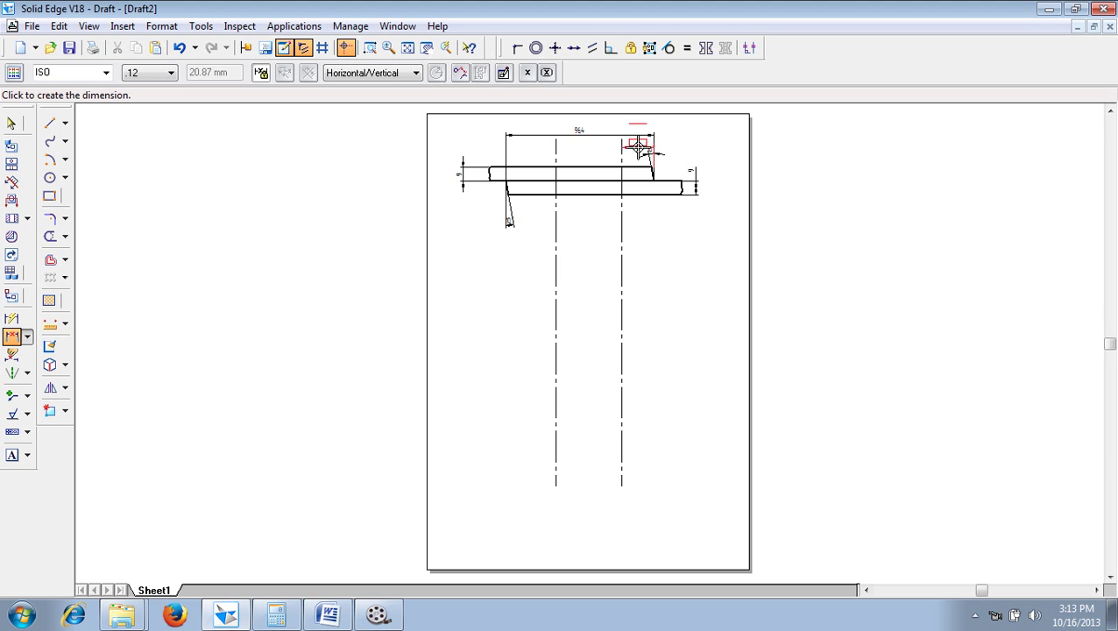
{"action": "left_click", "coordinate": [636, 144]}
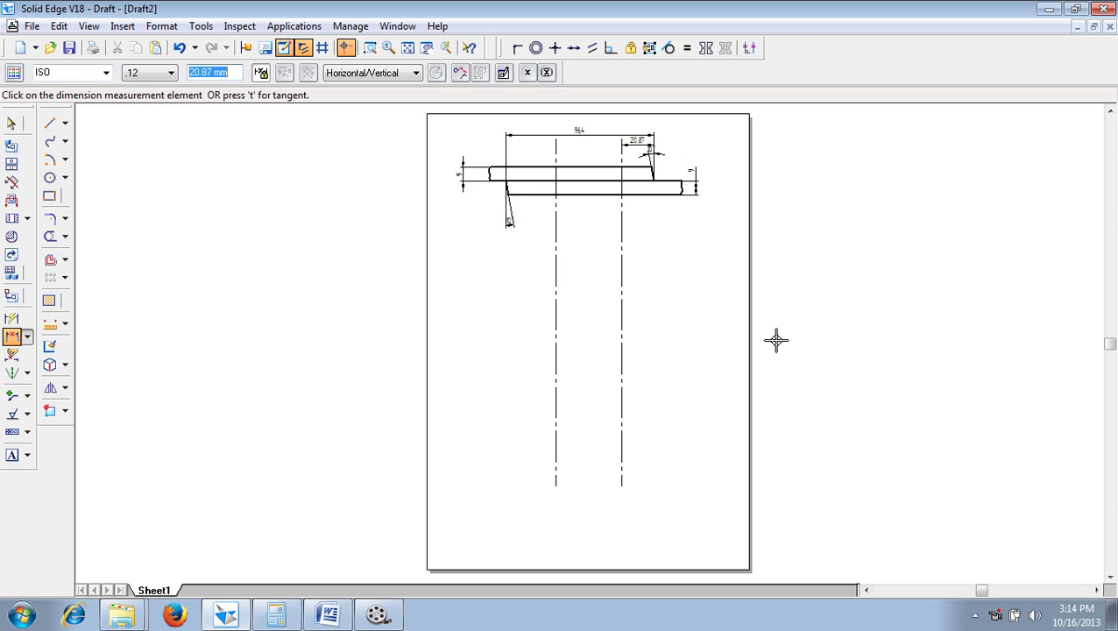
{"action": "type", "text": "27"}
{"action": "key", "text": "Return"}
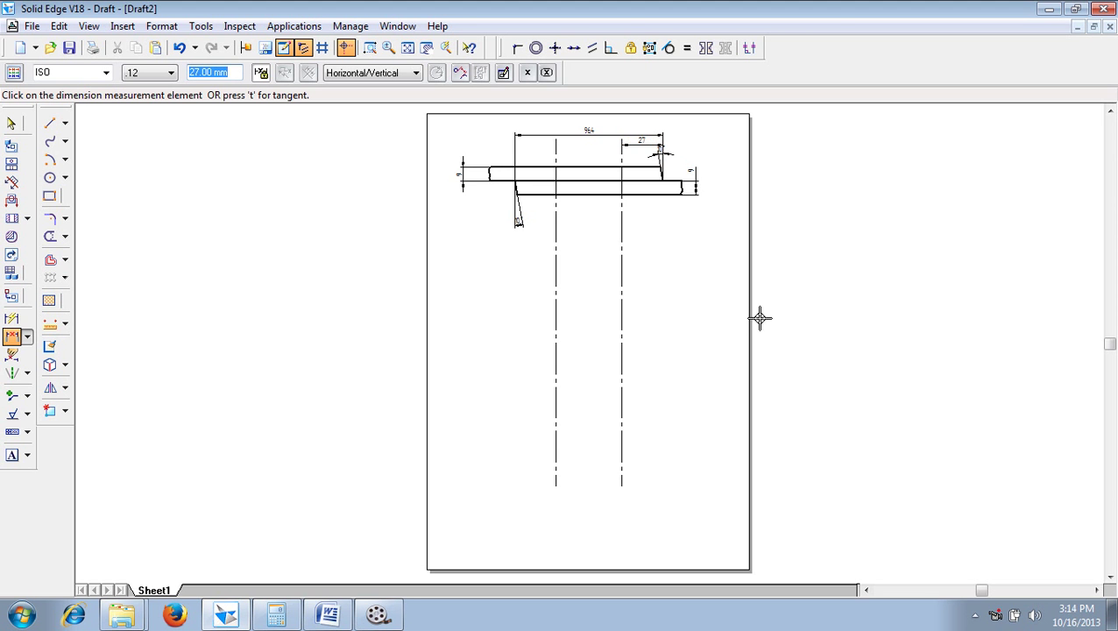
Dimension the horizontal distance between the two vertical centre lines and set it to 32.4 mm
{"action": "left_click", "coordinate": [623, 151]}
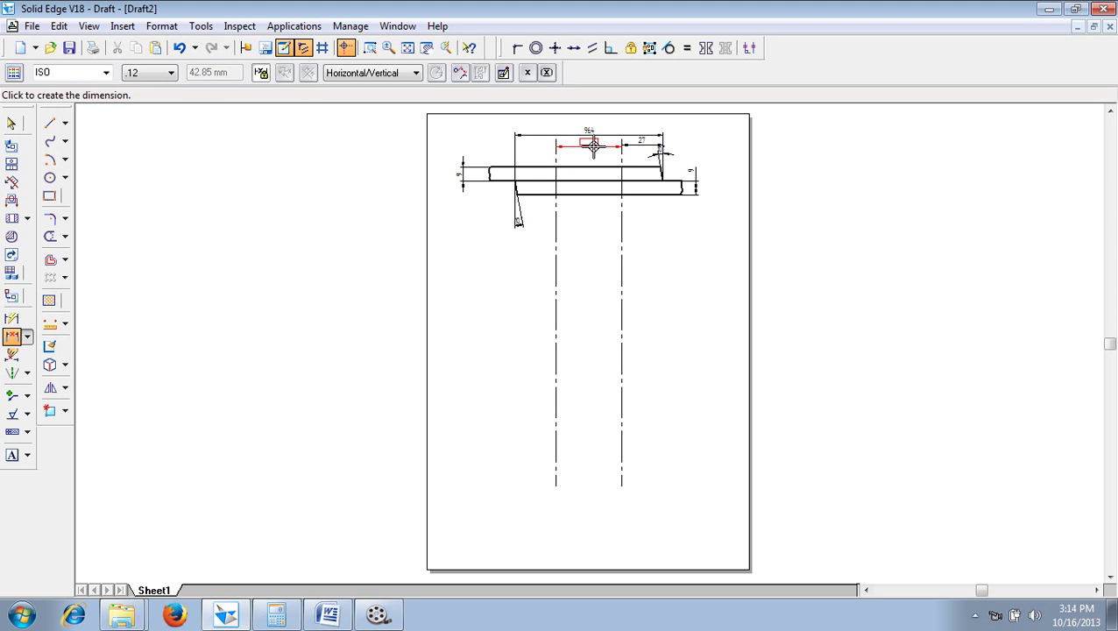
{"action": "left_click", "coordinate": [589, 143]}
{"action": "type", "text": "32"}
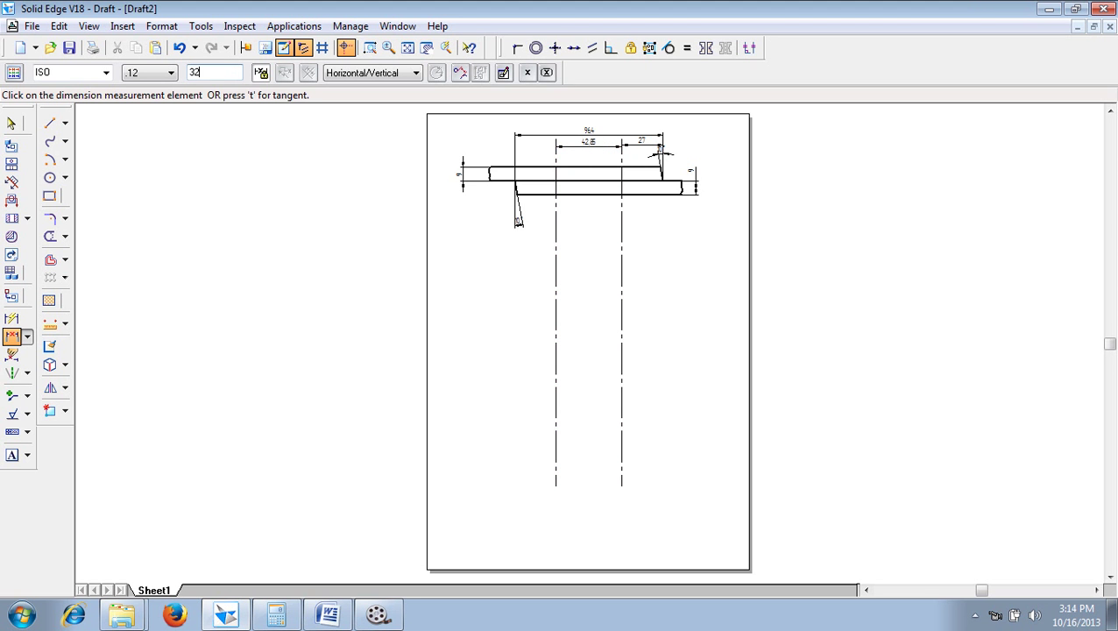
{"action": "type", "text": ".4"}
{"action": "key", "text": "Return"}
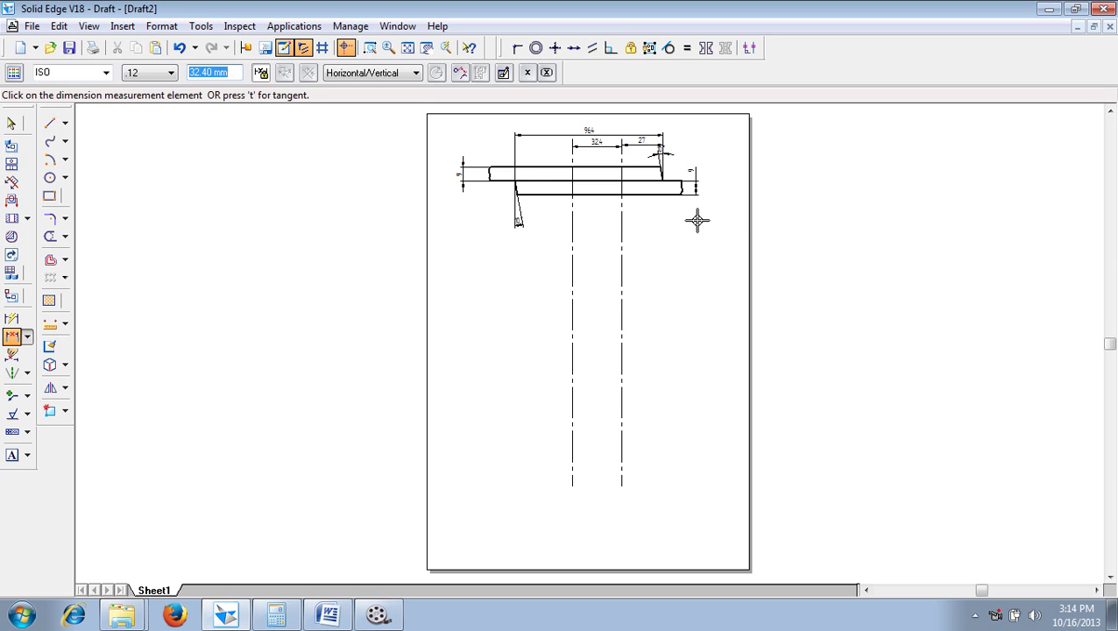
Dimension the horizontal distance from the left slanted edge's upper end to the left centre line
{"action": "left_click", "coordinate": [520, 183]}
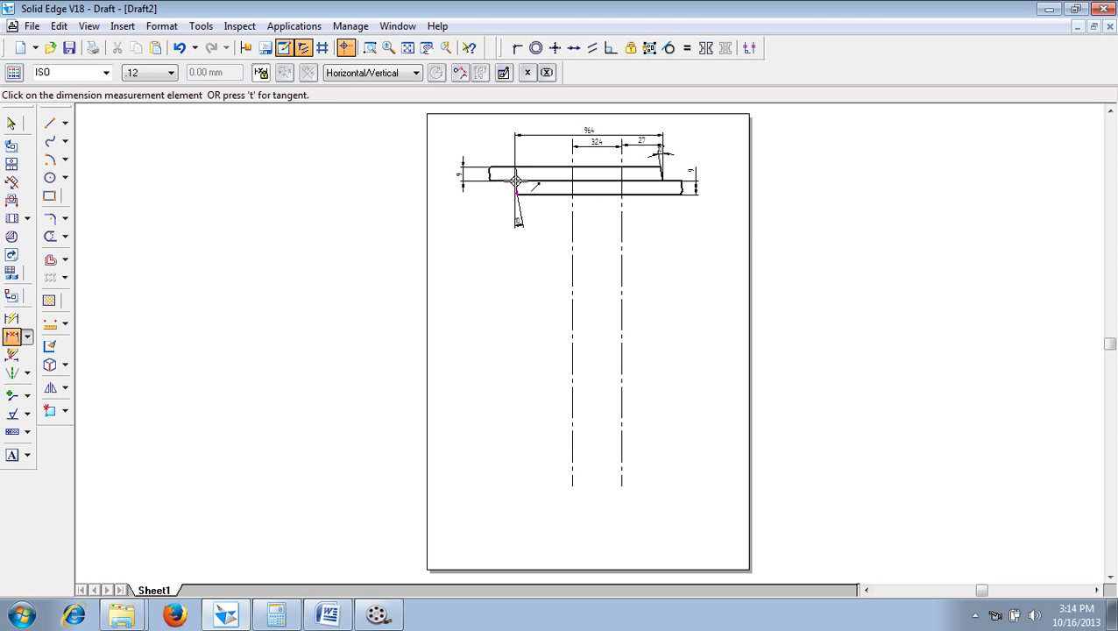
{"action": "left_click", "coordinate": [573, 212]}
{"action": "left_click", "coordinate": [560, 166]}
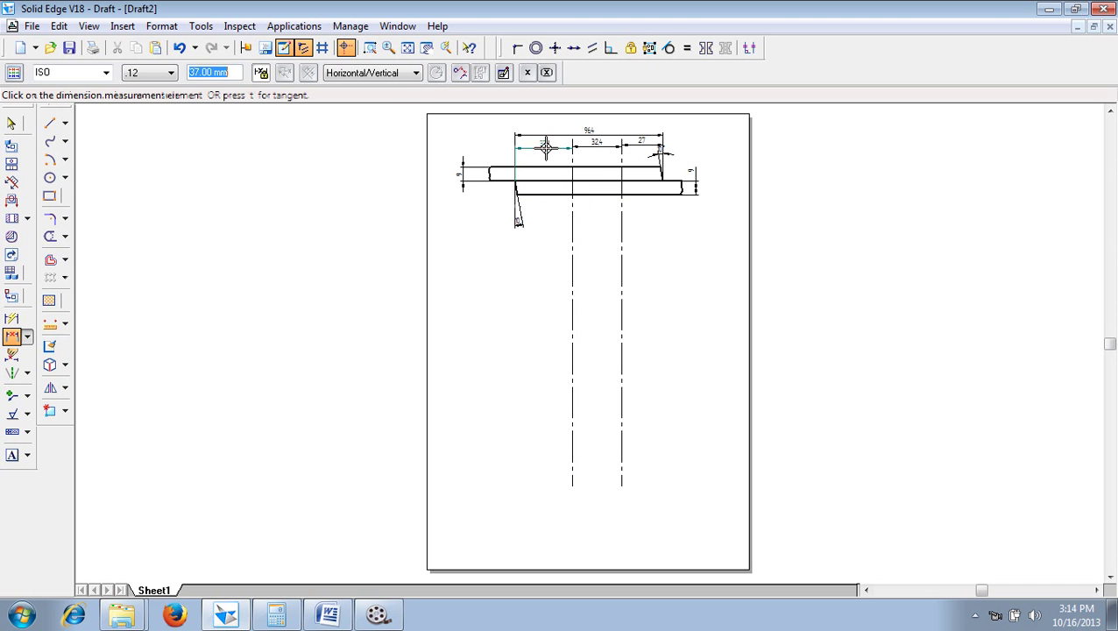
{"action": "right_click", "coordinate": [601, 249]}
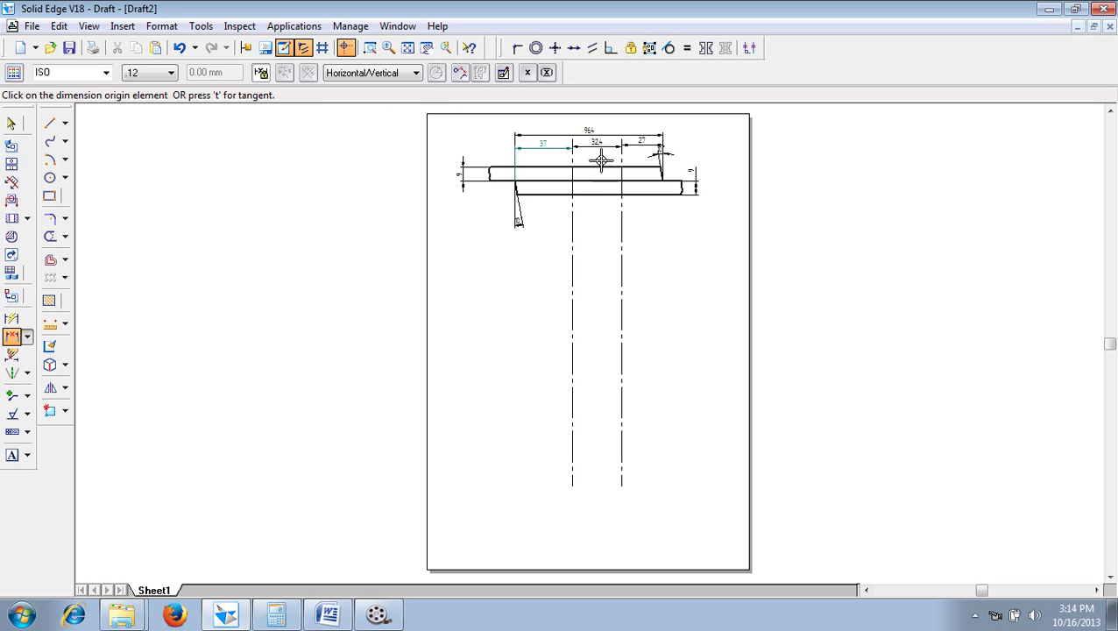
Set the overall horizontal distance between the two plates' slanted edges to 86.4 mm
{"action": "key", "text": "Escape"}
{"action": "left_click", "coordinate": [581, 138]}
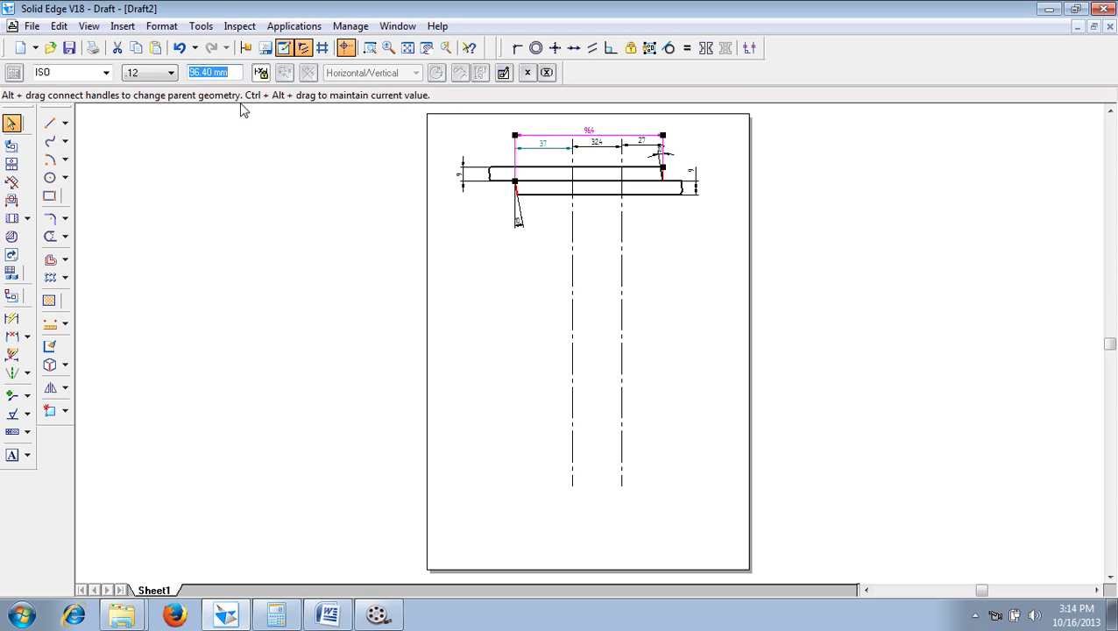
{"action": "left_click", "coordinate": [194, 73]}
{"action": "key", "text": "BackSpace"}
{"action": "type", "text": "8"}
{"action": "key", "text": "Return"}
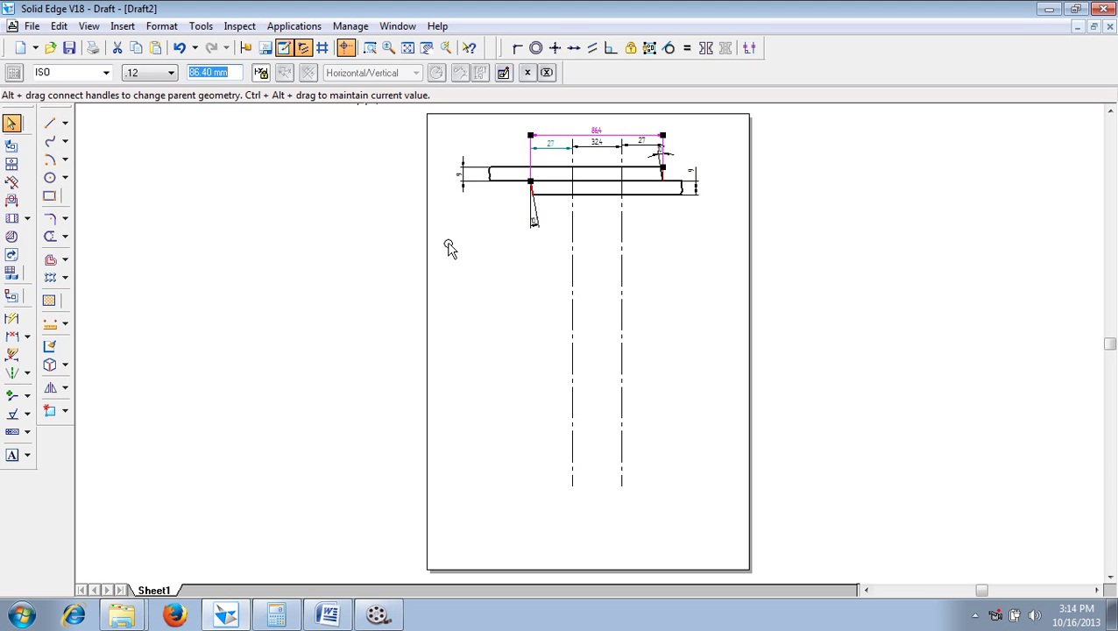
{"action": "left_click", "coordinate": [498, 239]}
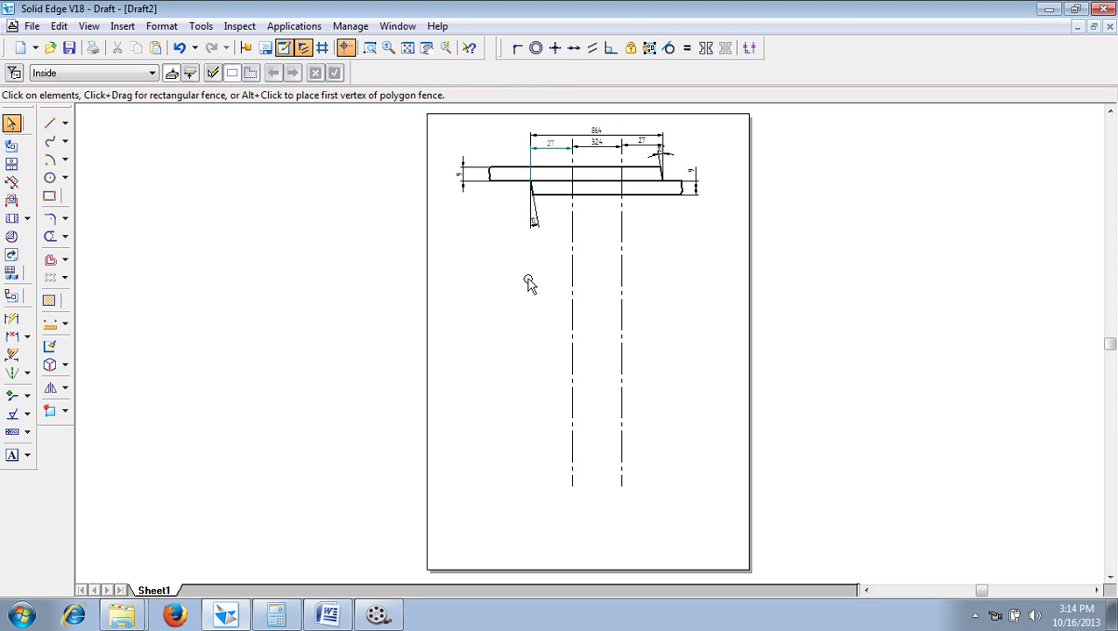
{"action": "right_click", "coordinate": [551, 149]}
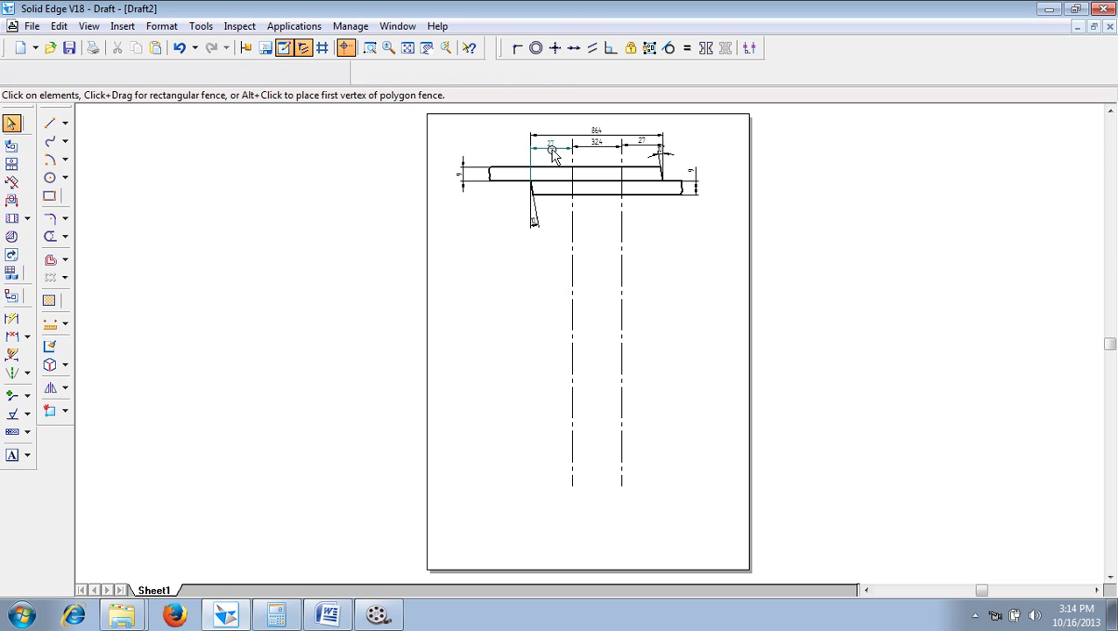
{"action": "left_click", "coordinate": [432, 317]}
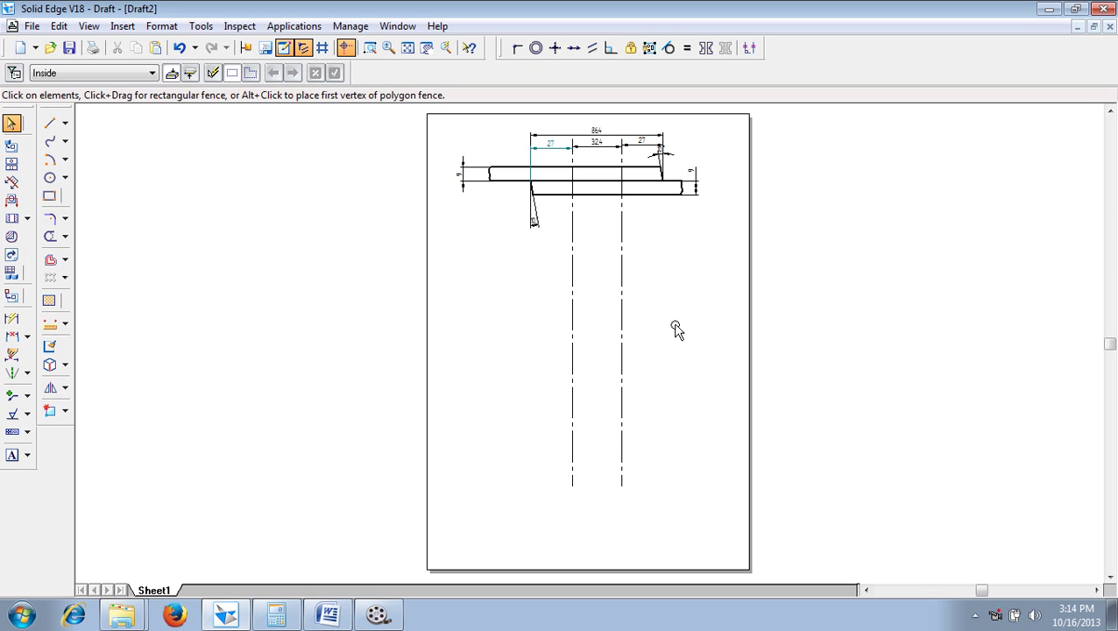
Draw five circles of diameter 1.6*18 mm with 0.50 mm line width, three on the right centre line and two staggered on the left one
{"action": "left_click", "coordinate": [47, 179]}
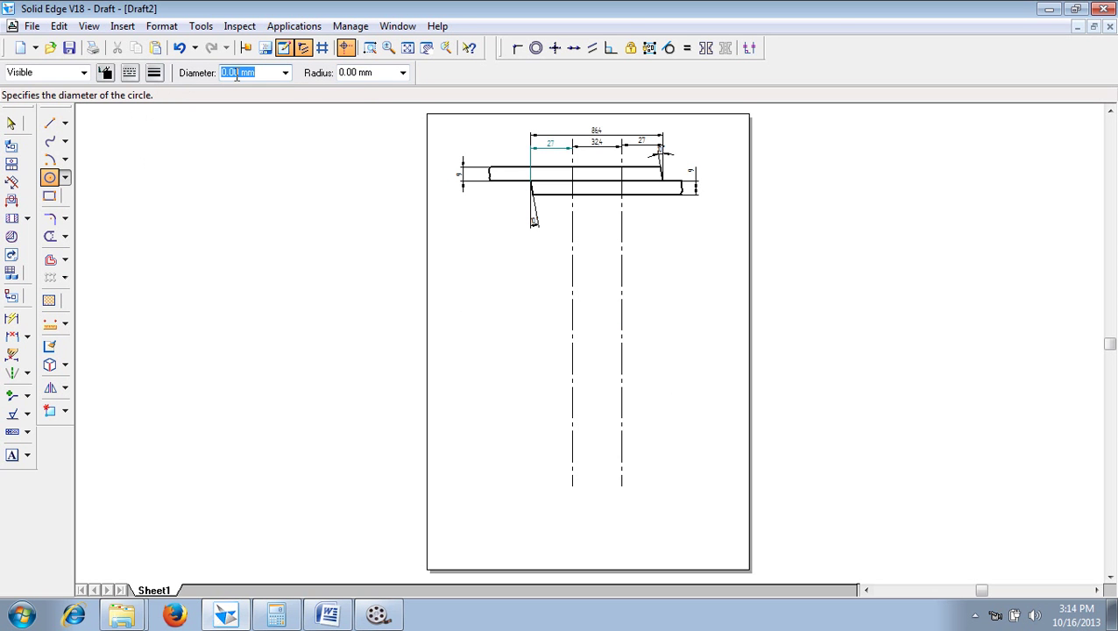
{"action": "type", "text": "1.6*18"}
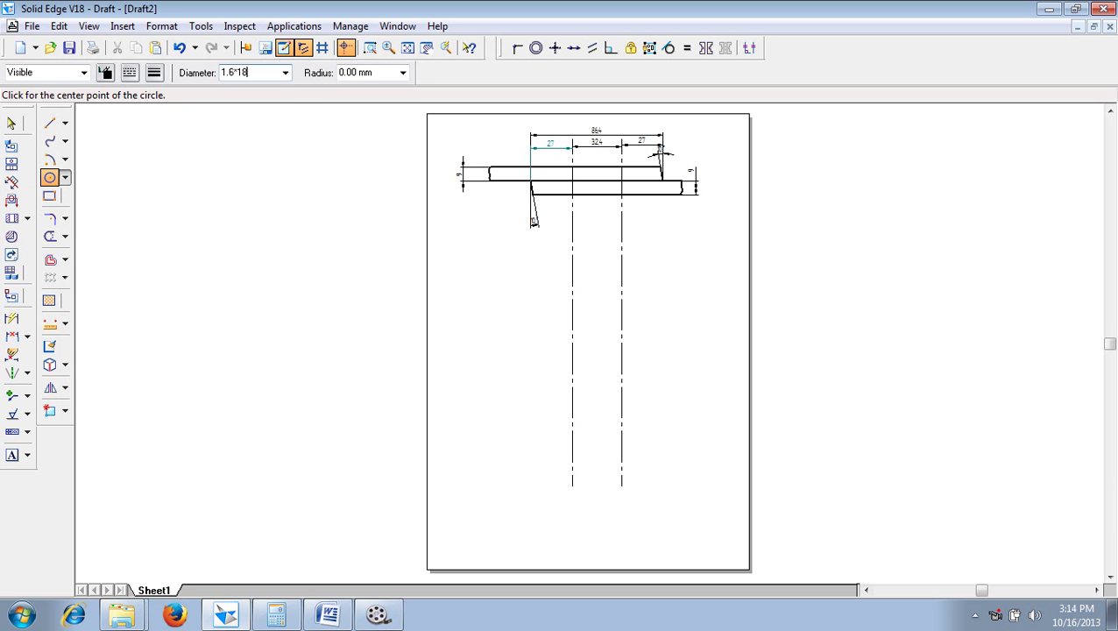
{"action": "key", "text": "Tab"}
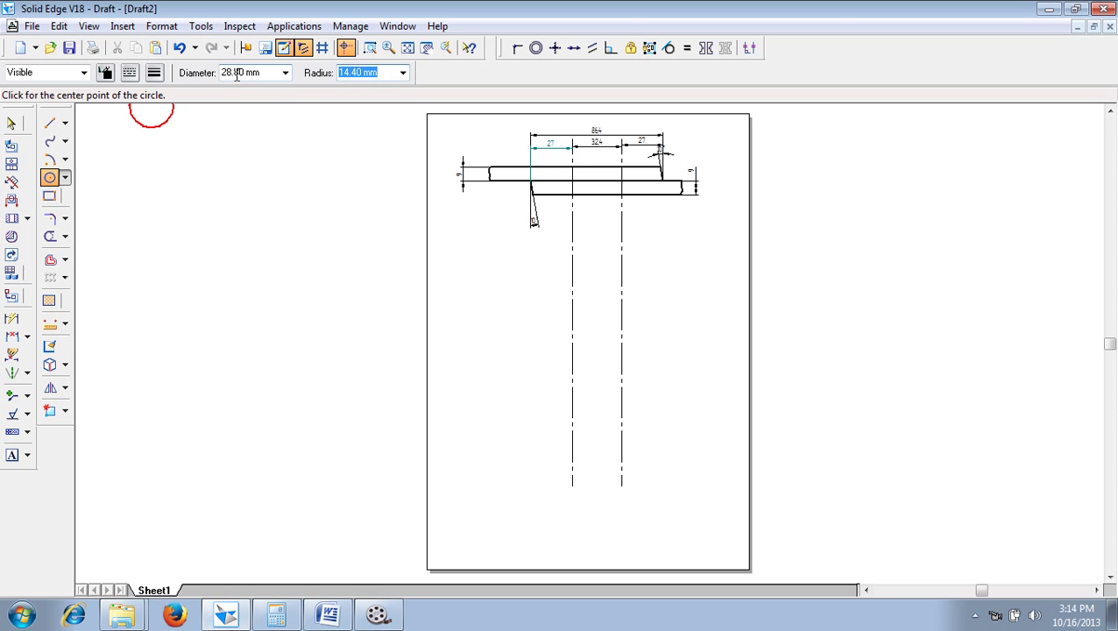
{"action": "left_click", "coordinate": [129, 72]}
{"action": "left_click", "coordinate": [155, 73]}
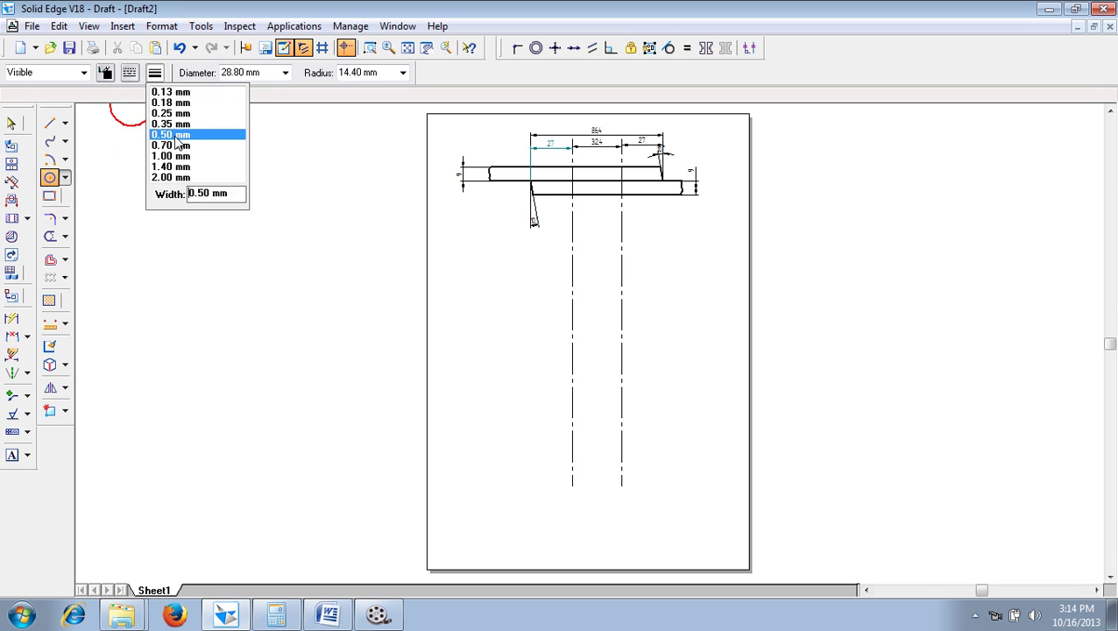
{"action": "left_click", "coordinate": [171, 134]}
{"action": "left_click", "coordinate": [131, 73]}
{"action": "left_click", "coordinate": [154, 75]}
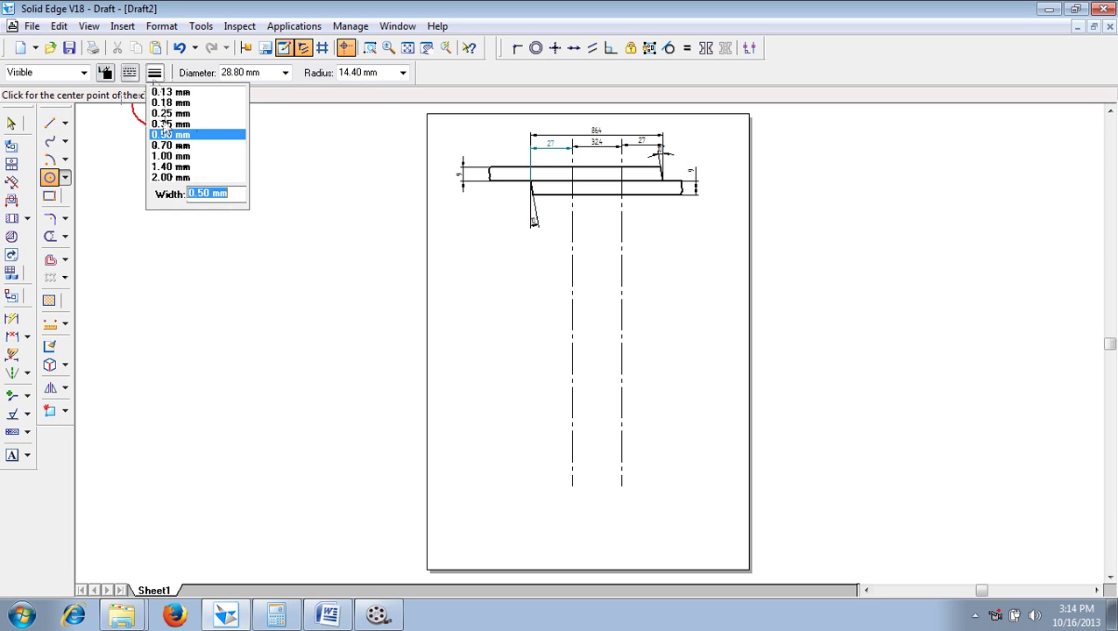
{"action": "left_click", "coordinate": [170, 133]}
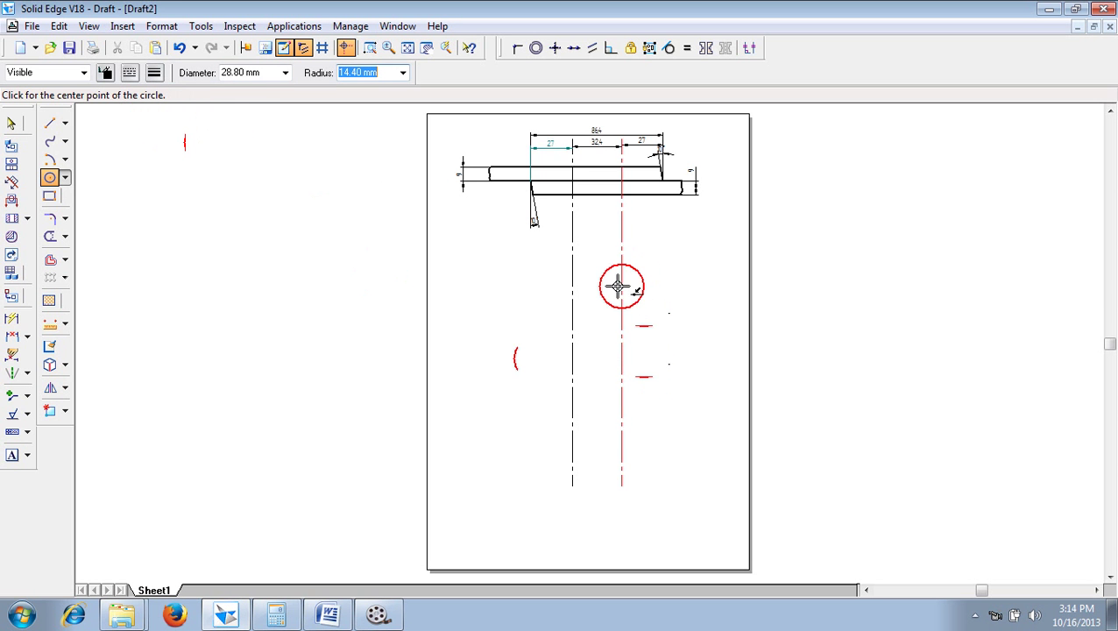
{"action": "left_click", "coordinate": [621, 303]}
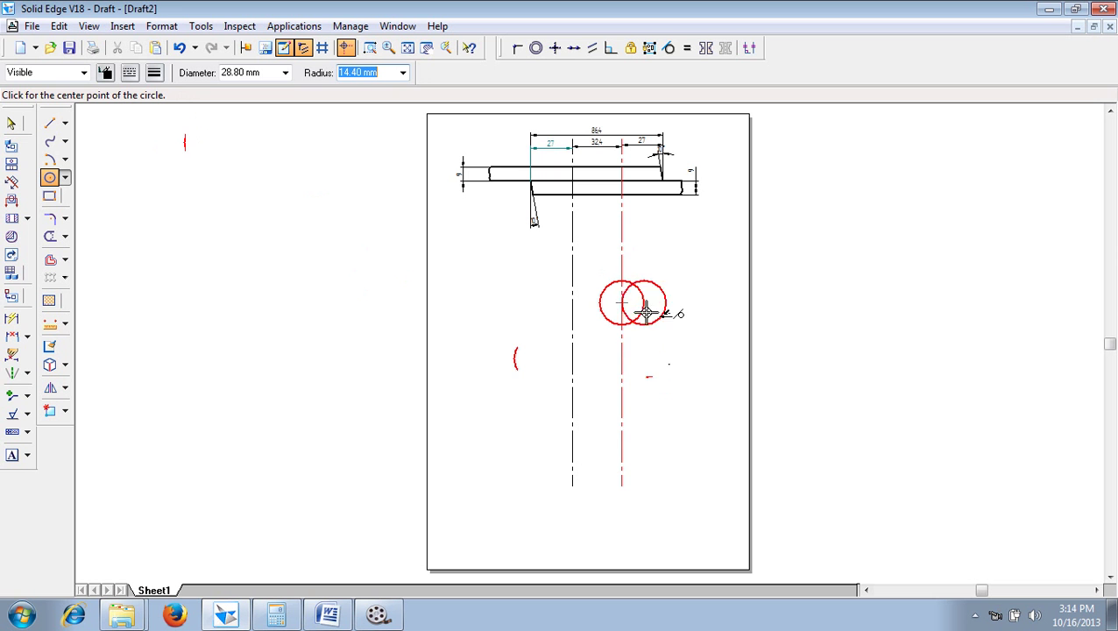
{"action": "left_click", "coordinate": [621, 380]}
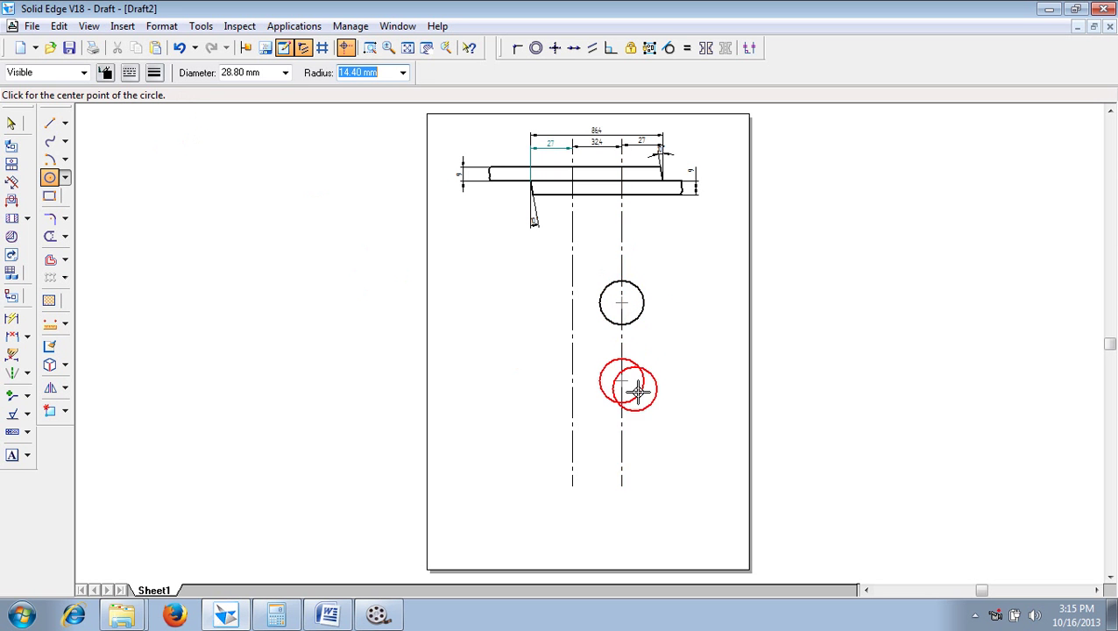
{"action": "left_click", "coordinate": [621, 450]}
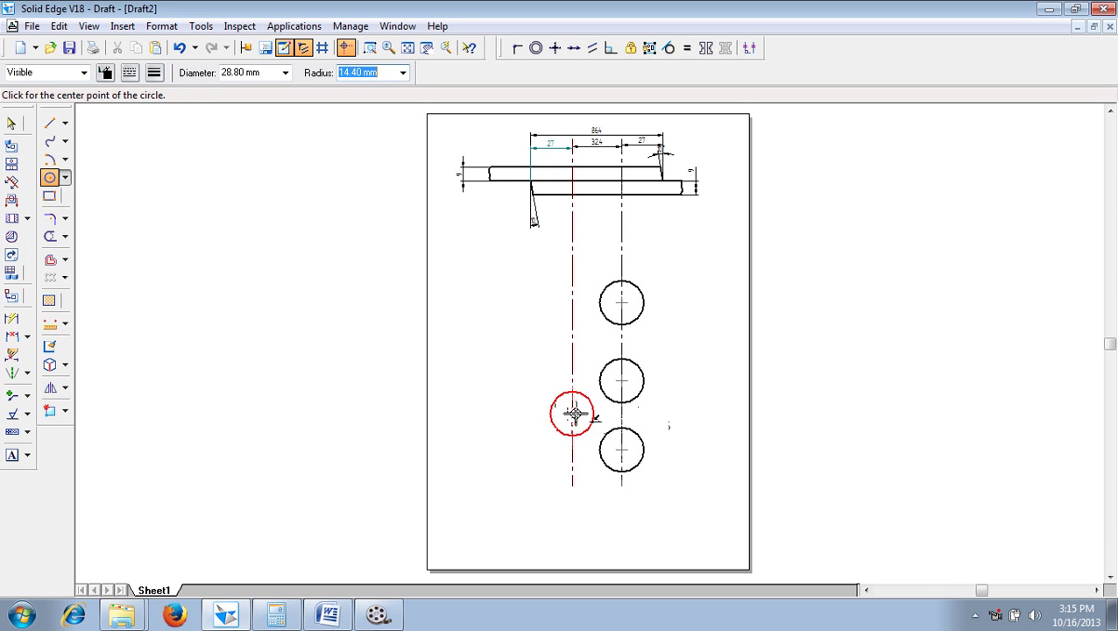
{"action": "left_click", "coordinate": [572, 412]}
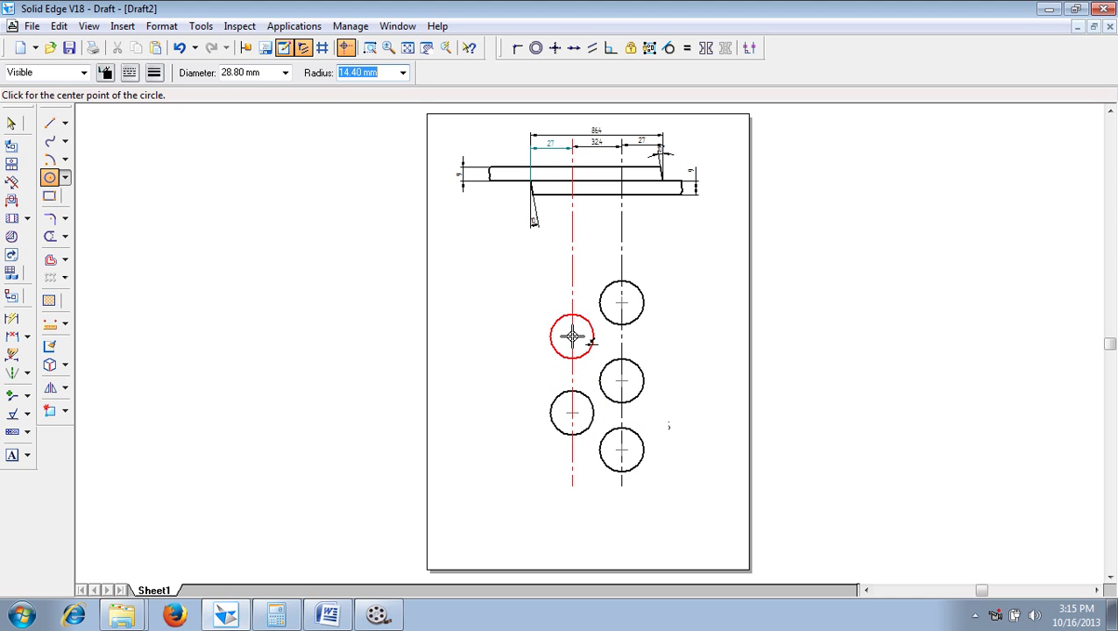
{"action": "left_click", "coordinate": [572, 338]}
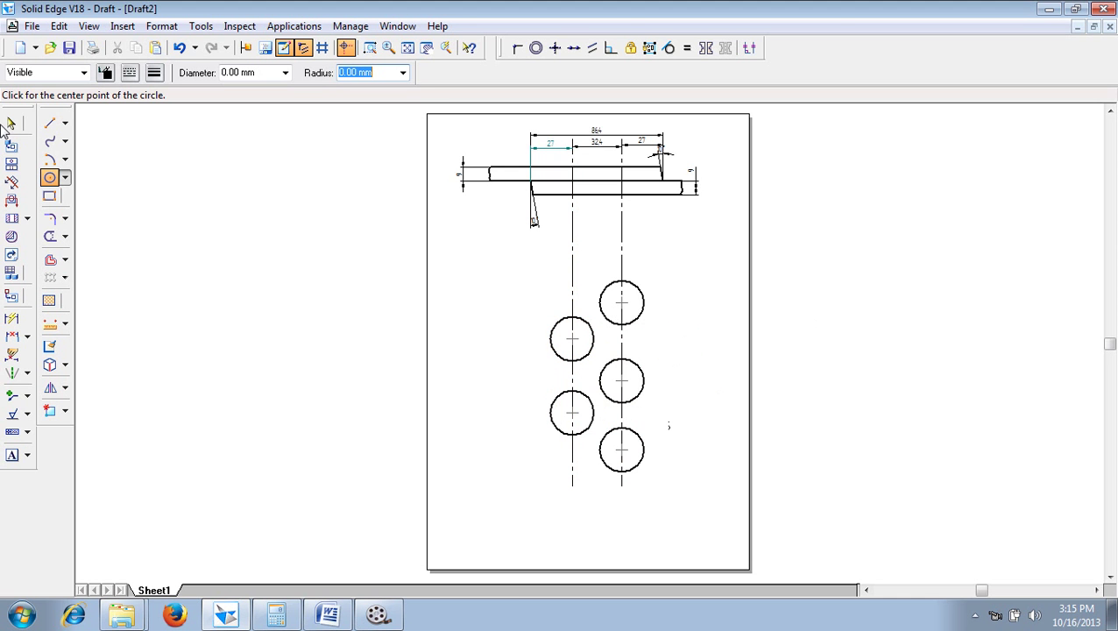
Dimension the vertical distance between the upper and middle circles on the right centre line and set it to 54 mm
{"action": "left_click", "coordinate": [12, 337]}
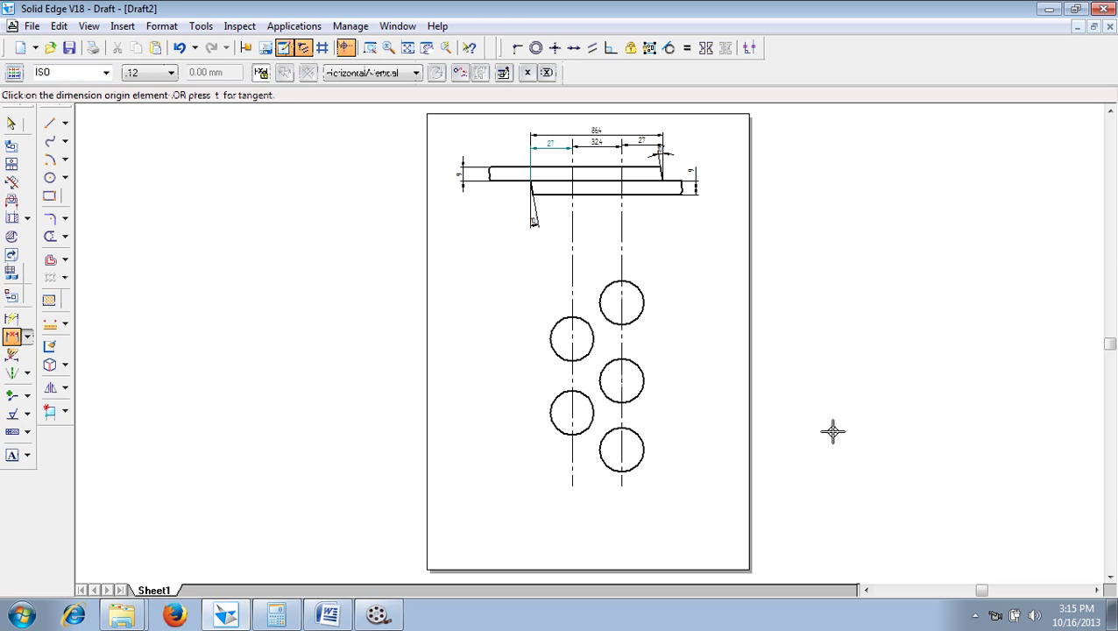
{"action": "left_click", "coordinate": [643, 310]}
{"action": "left_click", "coordinate": [640, 386]}
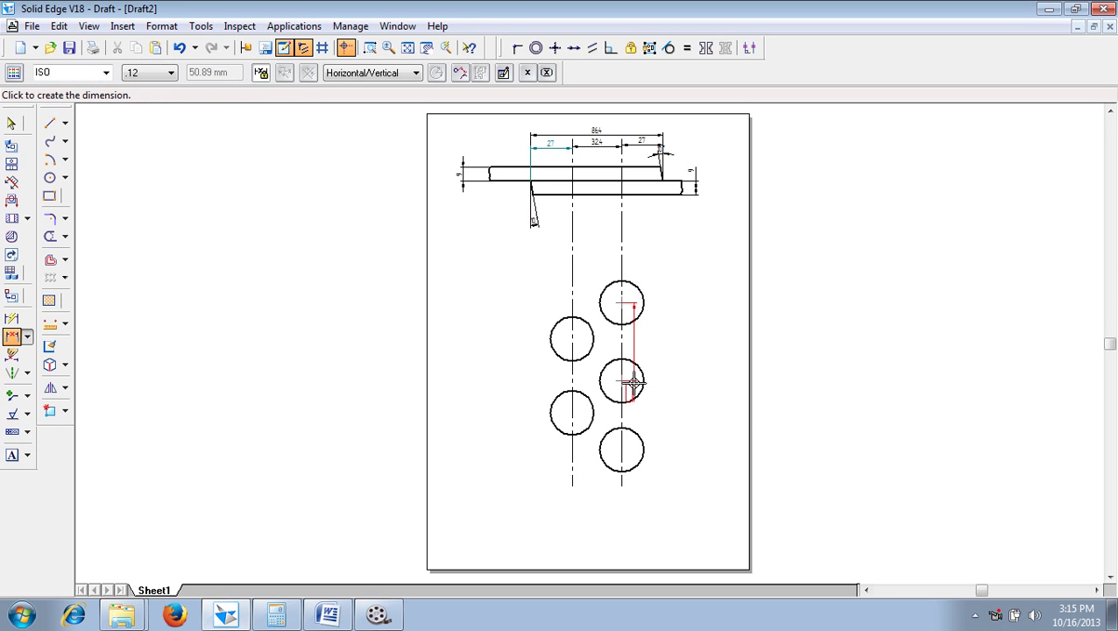
{"action": "left_click", "coordinate": [698, 360]}
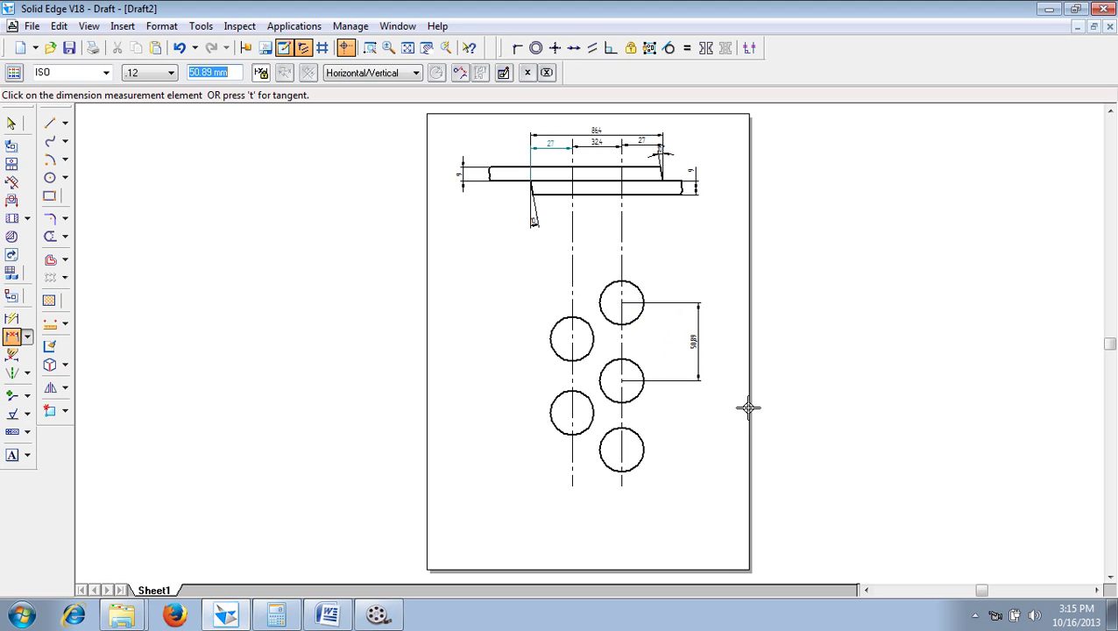
{"action": "type", "text": "4"}
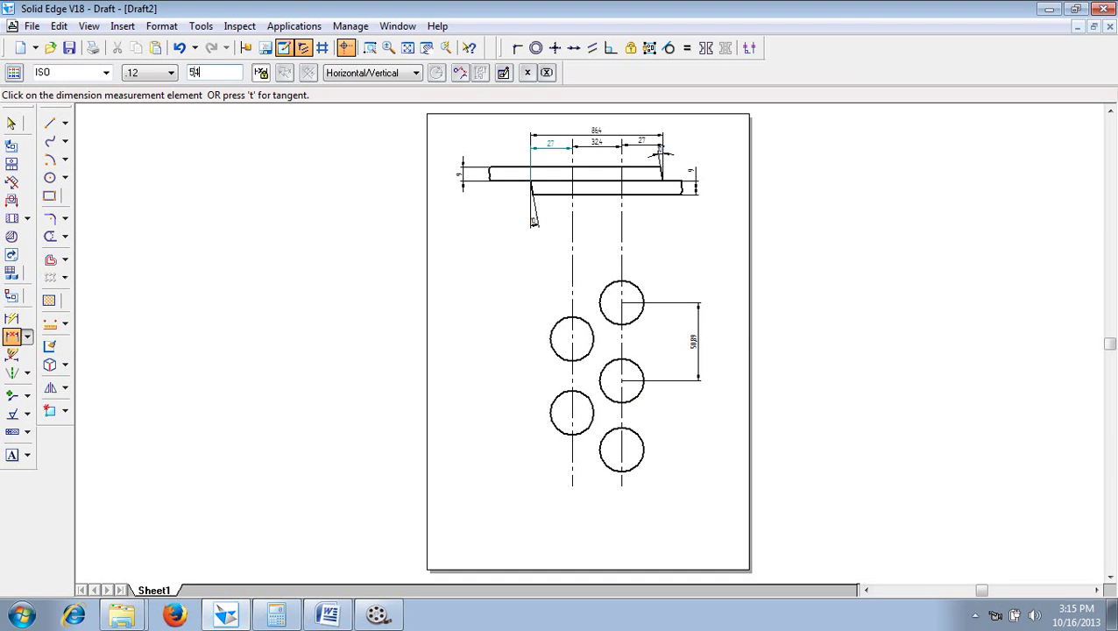
{"action": "key", "text": "Return"}
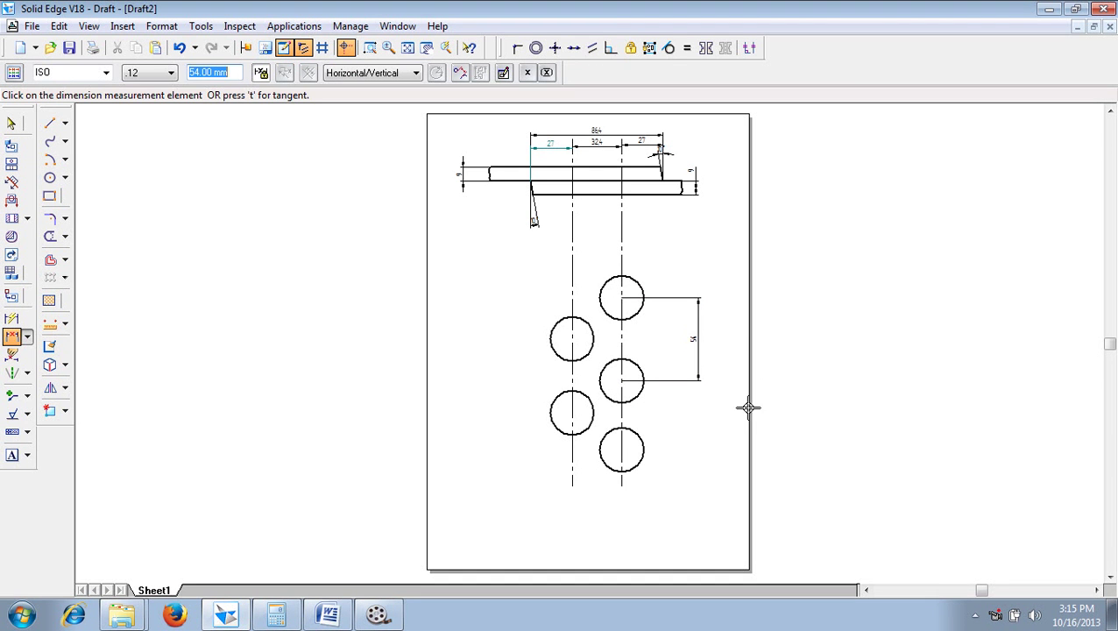
Continue the dimension from the middle to the lowest circle on the right centre line and set it to 54 mm
{"action": "left_click", "coordinate": [625, 452]}
{"action": "left_click", "coordinate": [686, 437]}
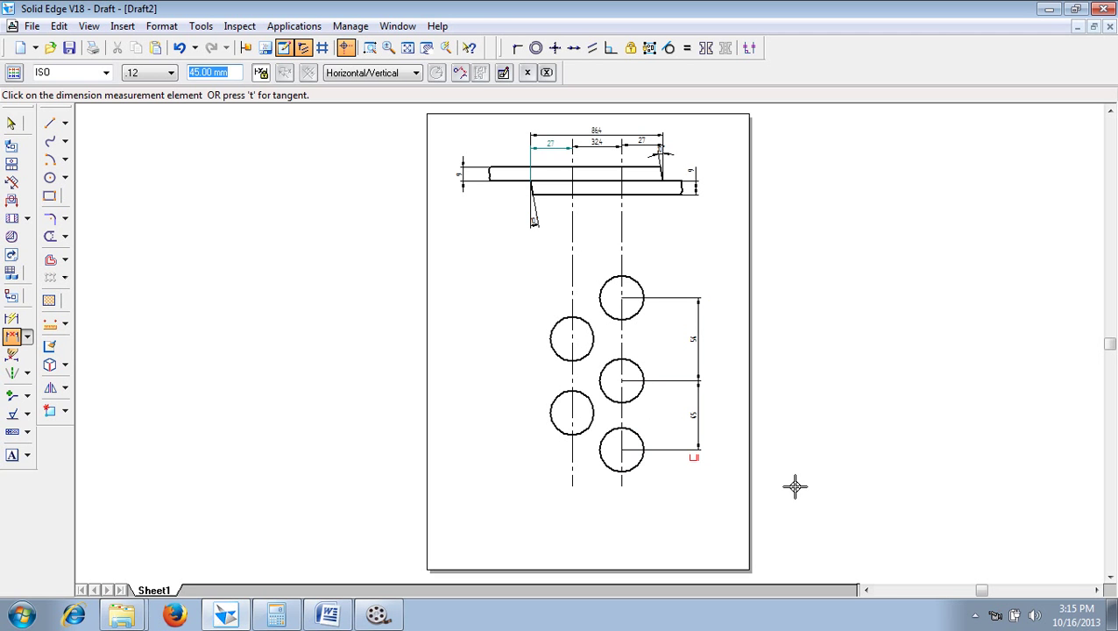
{"action": "type", "text": "54"}
{"action": "key", "text": "Return"}
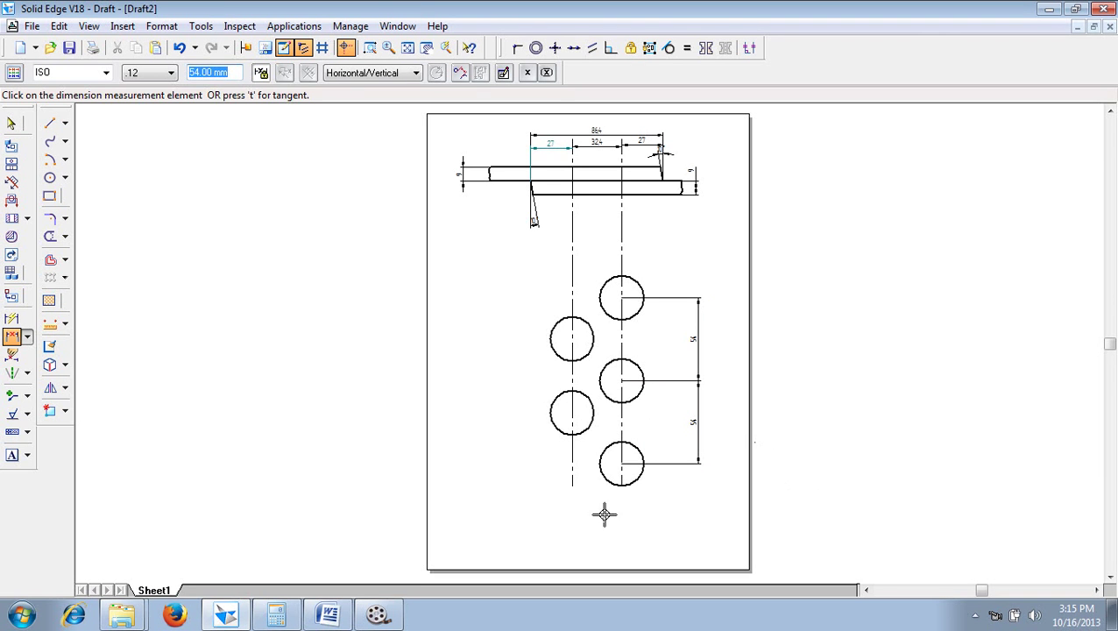
Dimension the vertical distance between the two circles on the left centre line and set it to 54 mm
{"action": "left_click", "coordinate": [578, 392]}
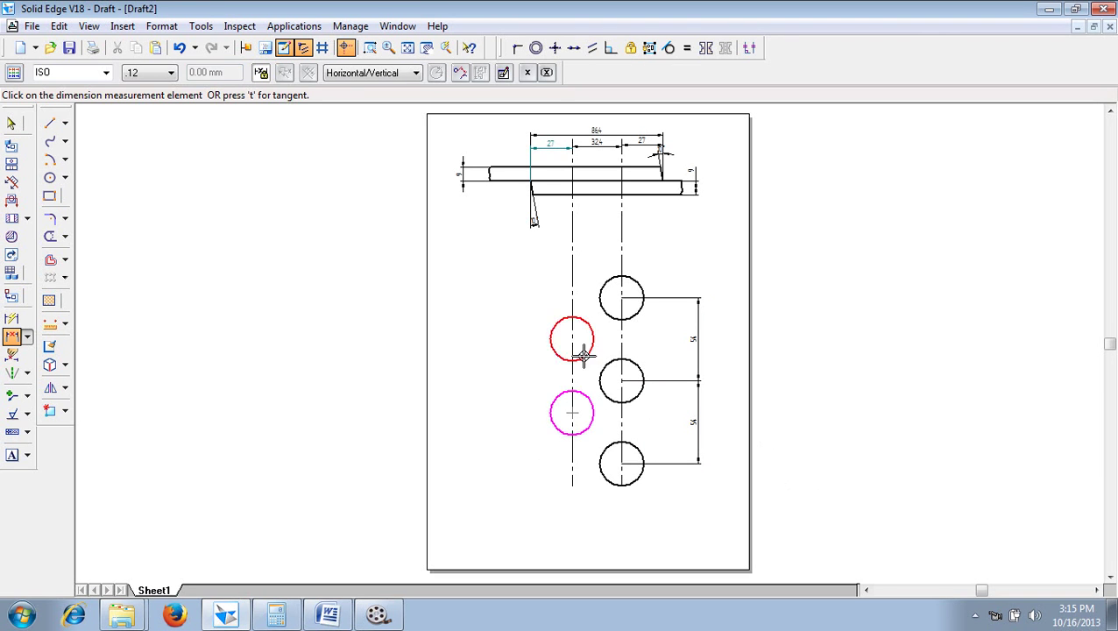
{"action": "left_click", "coordinate": [567, 357]}
{"action": "left_click", "coordinate": [499, 375]}
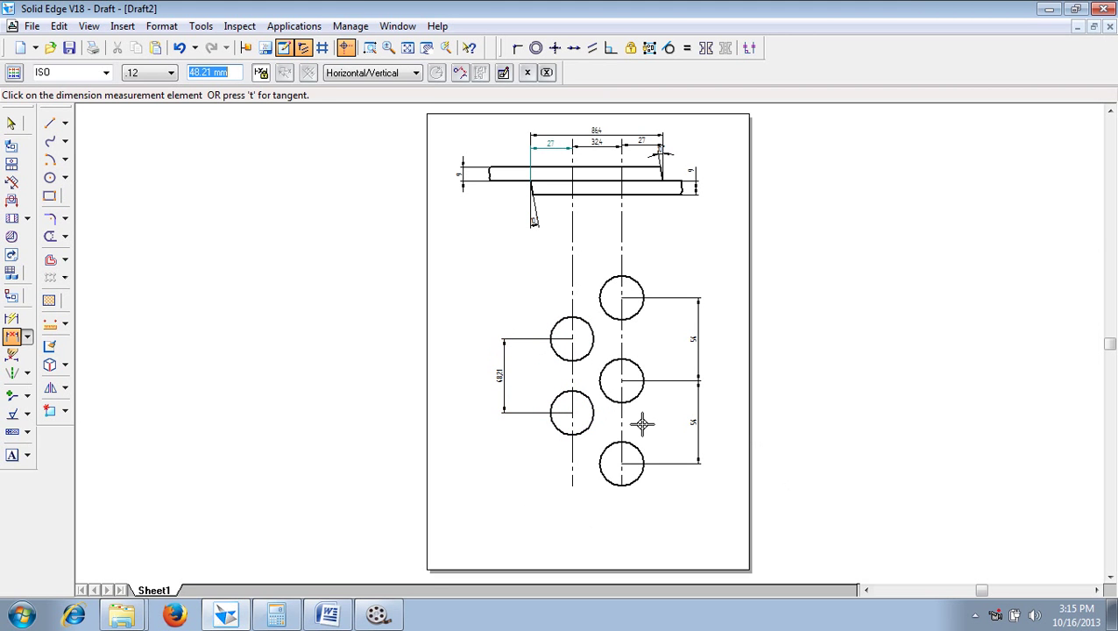
{"action": "type", "text": "54"}
{"action": "key", "text": "Return"}
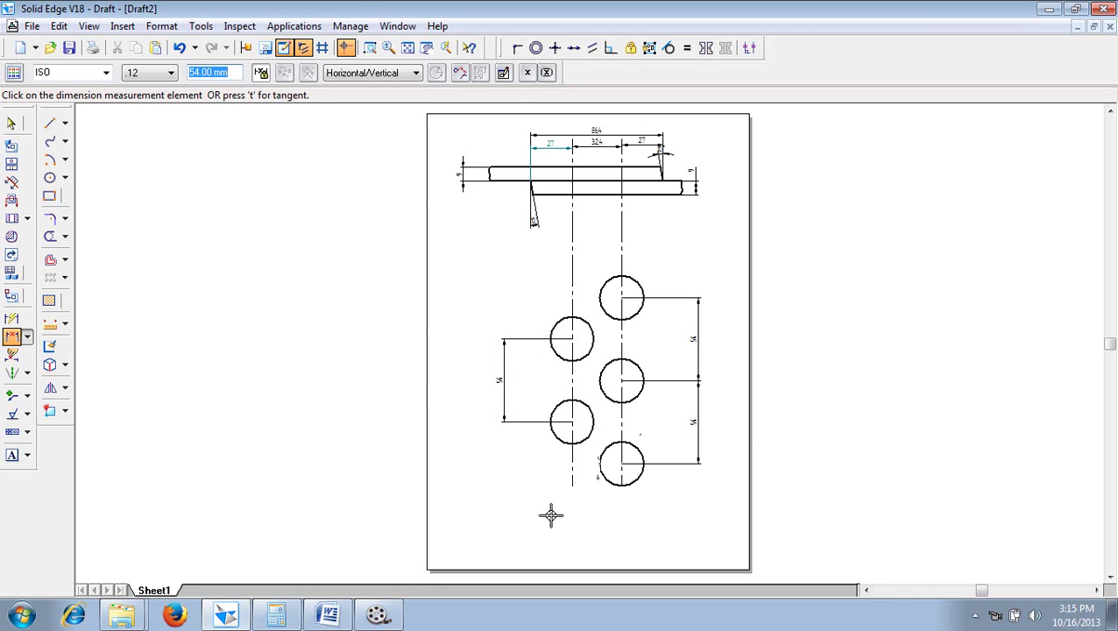
Dimension the vertical offset from the lower left circle to the lowest right circle and set it to 27 mm
{"action": "left_click", "coordinate": [578, 421]}
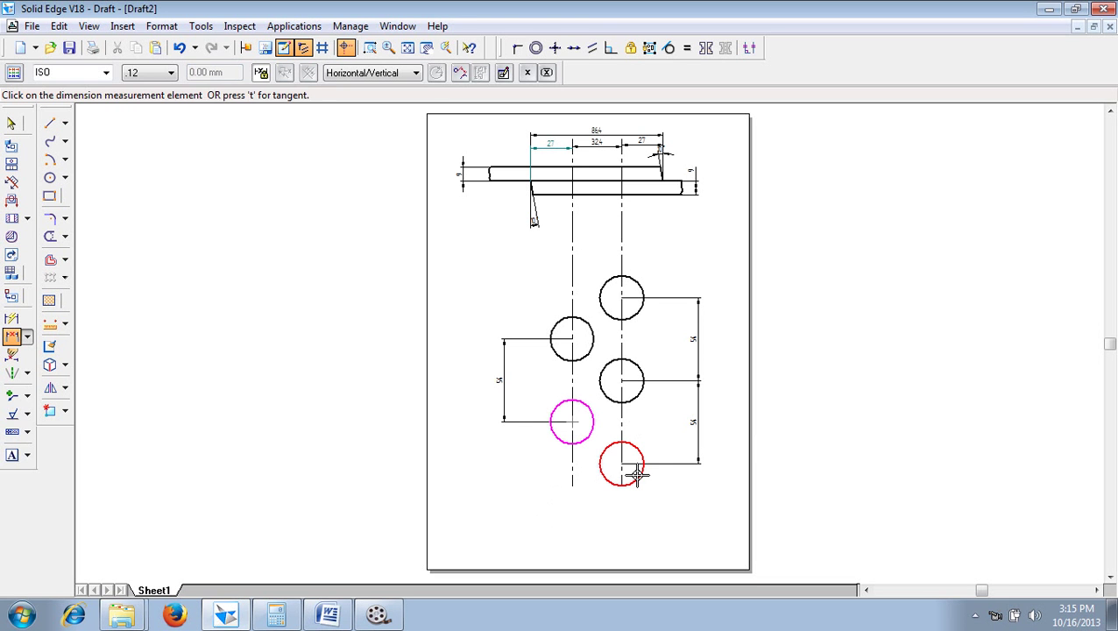
{"action": "left_click", "coordinate": [636, 471]}
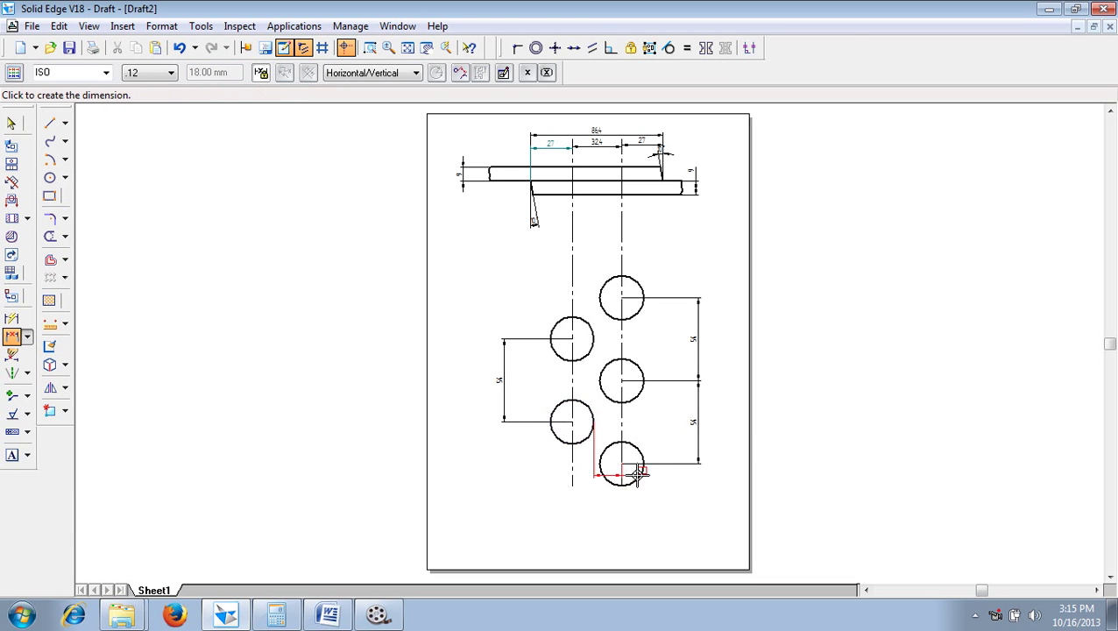
{"action": "left_click", "coordinate": [502, 453]}
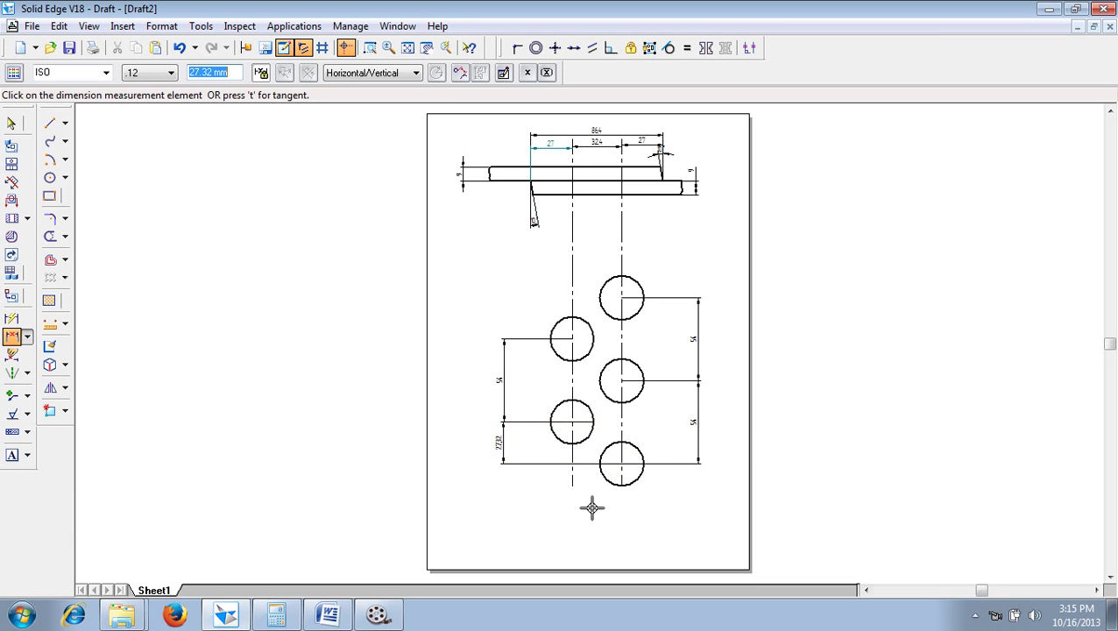
{"action": "type", "text": "27"}
{"action": "key", "text": "Return"}
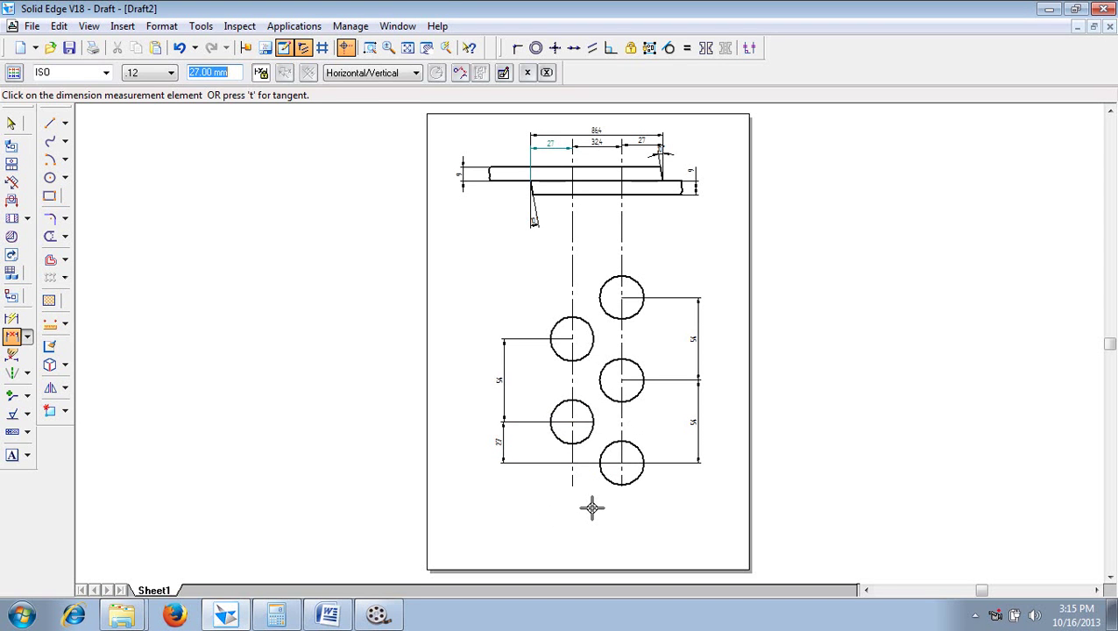
{"action": "key", "text": "Escape"}
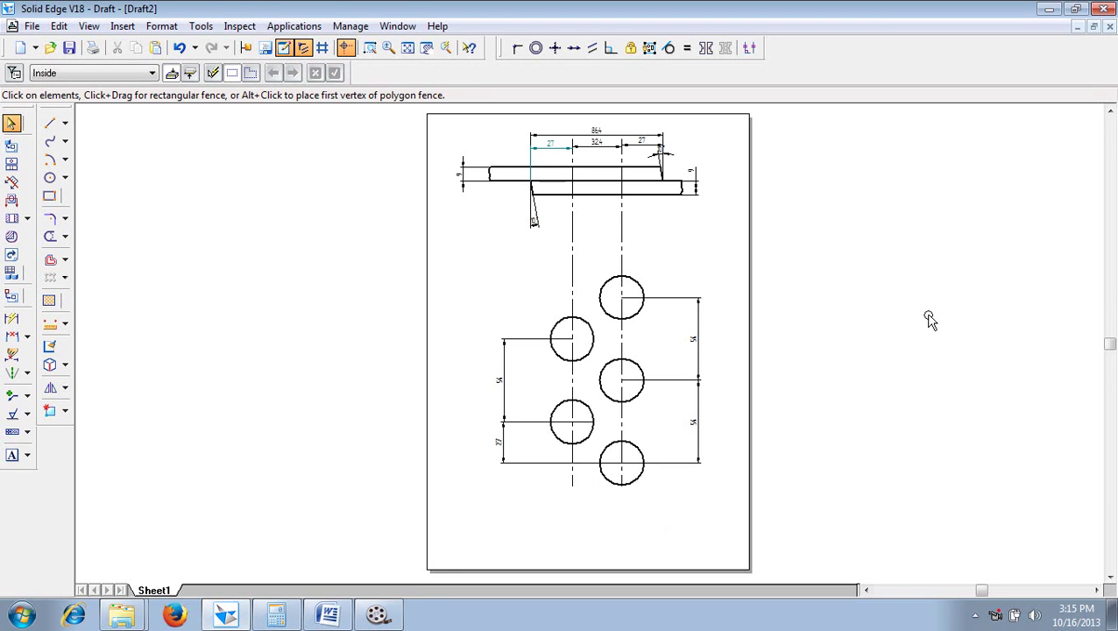
Draw a solid 0.50 mm wide vertical line about 152 mm long beside the right-hand circles, aligned with the upper plate's lower right corner
{"action": "left_click", "coordinate": [50, 124]}
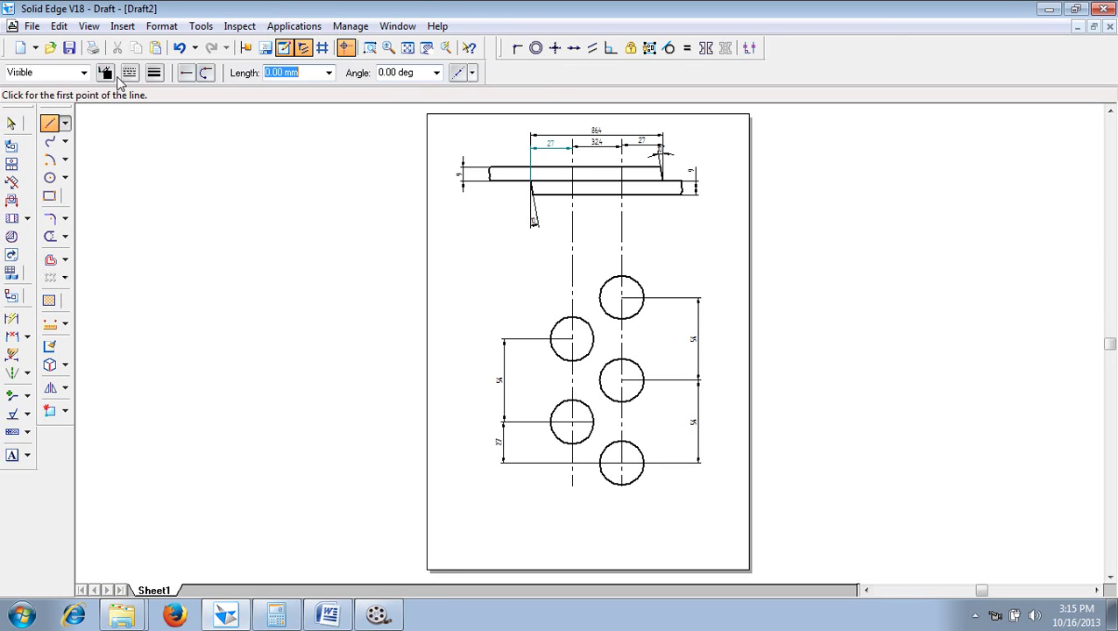
{"action": "left_click", "coordinate": [153, 75]}
{"action": "left_click", "coordinate": [174, 136]}
{"action": "left_click", "coordinate": [129, 72]}
{"action": "left_click", "coordinate": [149, 101]}
{"action": "left_click", "coordinate": [662, 262]}
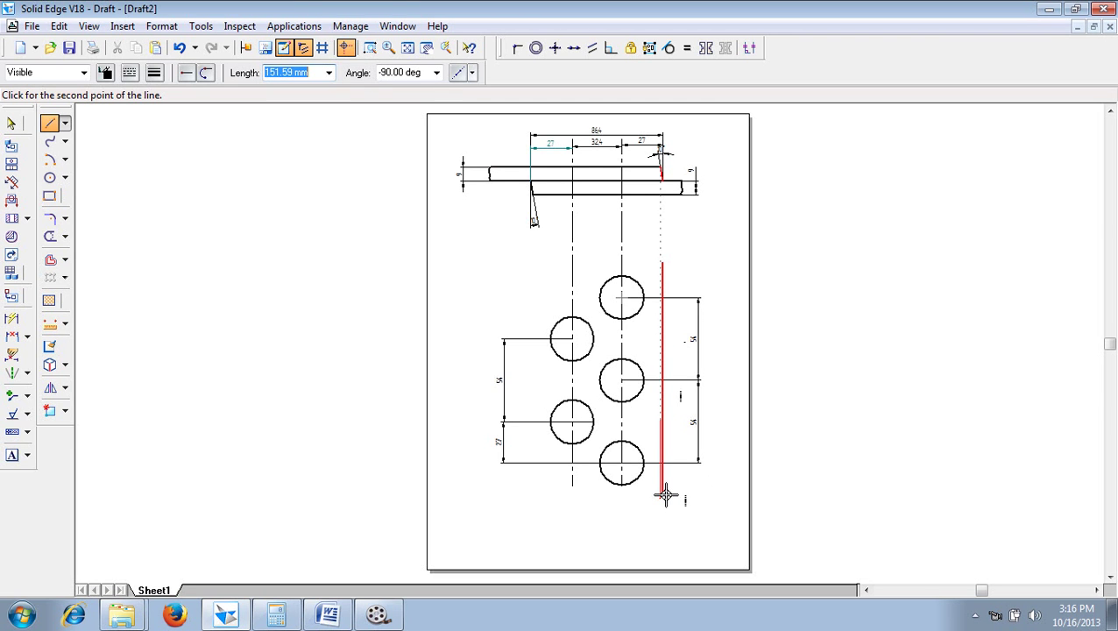
{"action": "type", "text": "-9"}
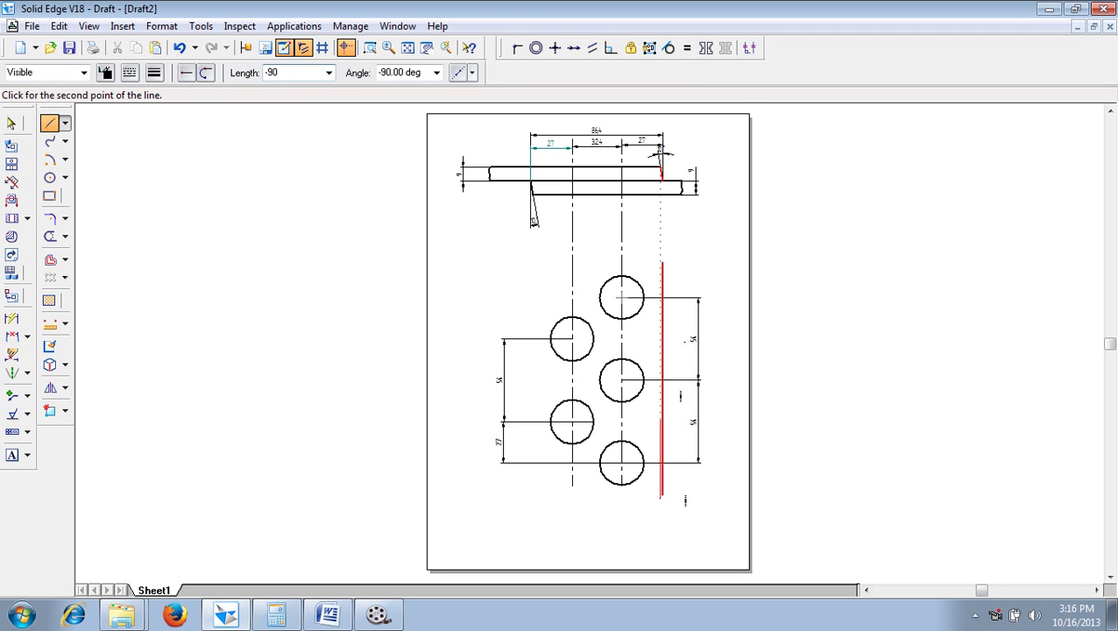
{"action": "type", "text": "0"}
{"action": "key", "text": "BackSpace"}
{"action": "key", "text": "BackSpace"}
{"action": "key", "text": "BackSpace"}
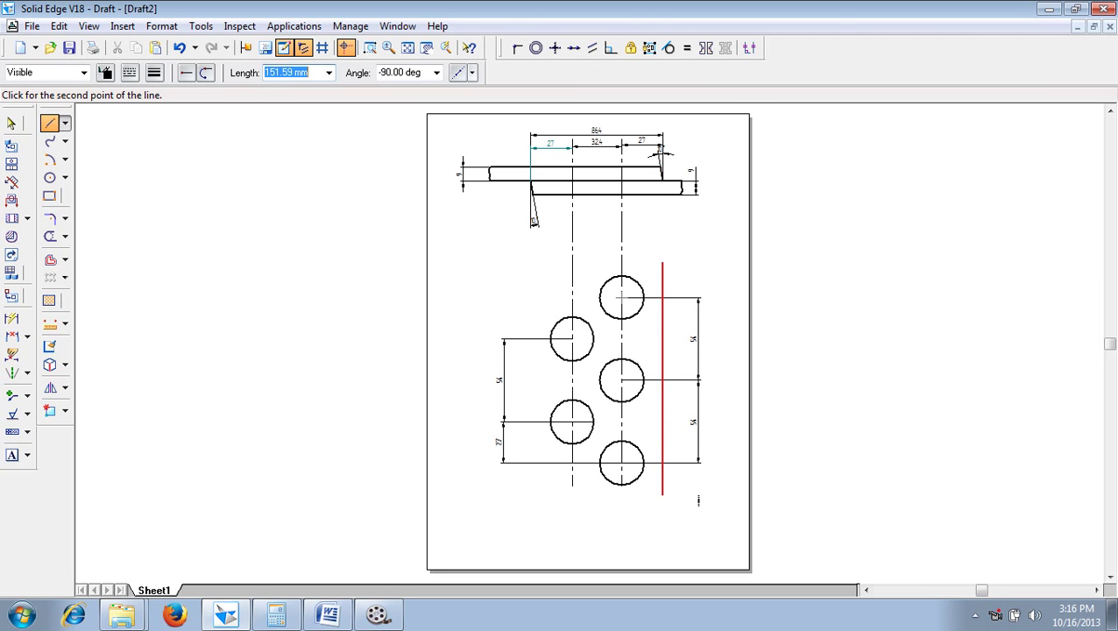
{"action": "key", "text": "Tab"}
{"action": "left_click", "coordinate": [711, 492]}
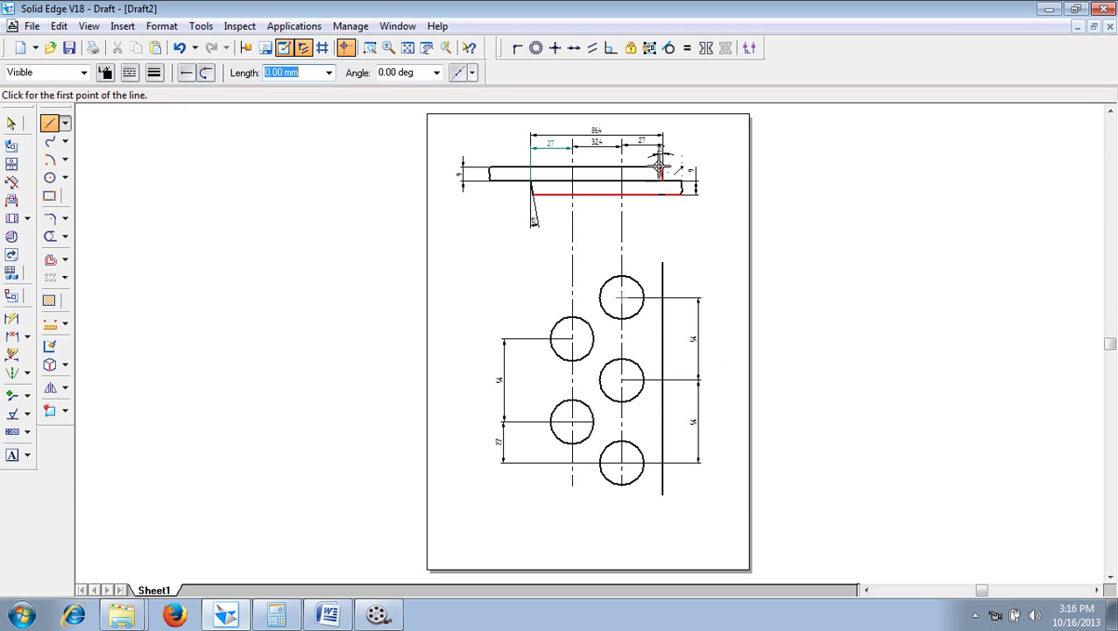
Draw a second vertical line at -90° just inside the first, aligned with the upper plate's upper right corner and ending at the same level
{"action": "left_click", "coordinate": [654, 265]}
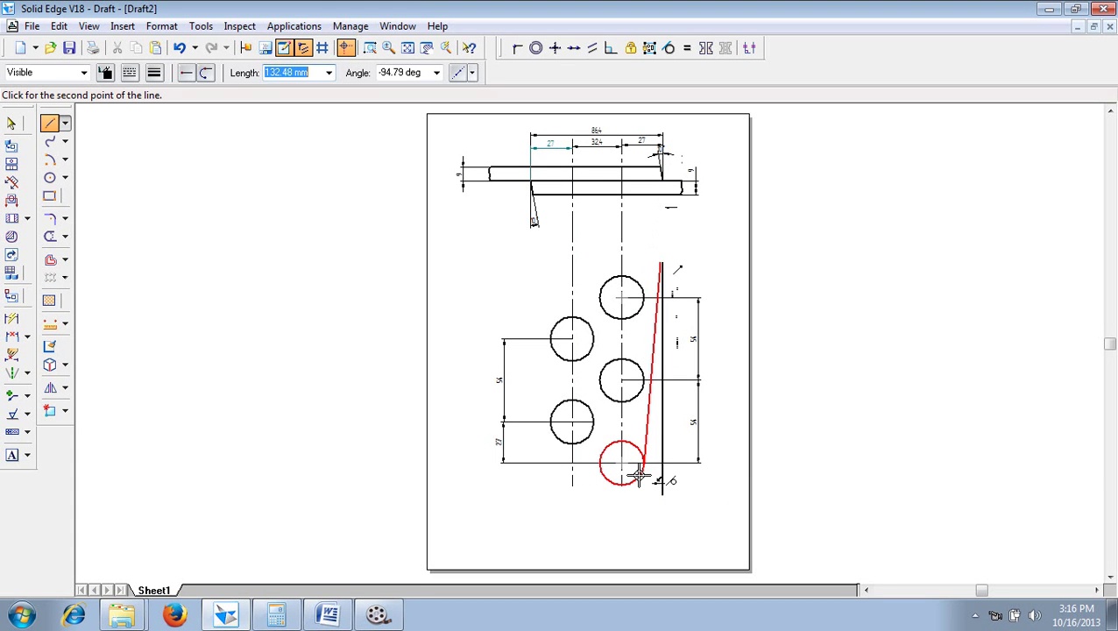
{"action": "key", "text": "Tab"}
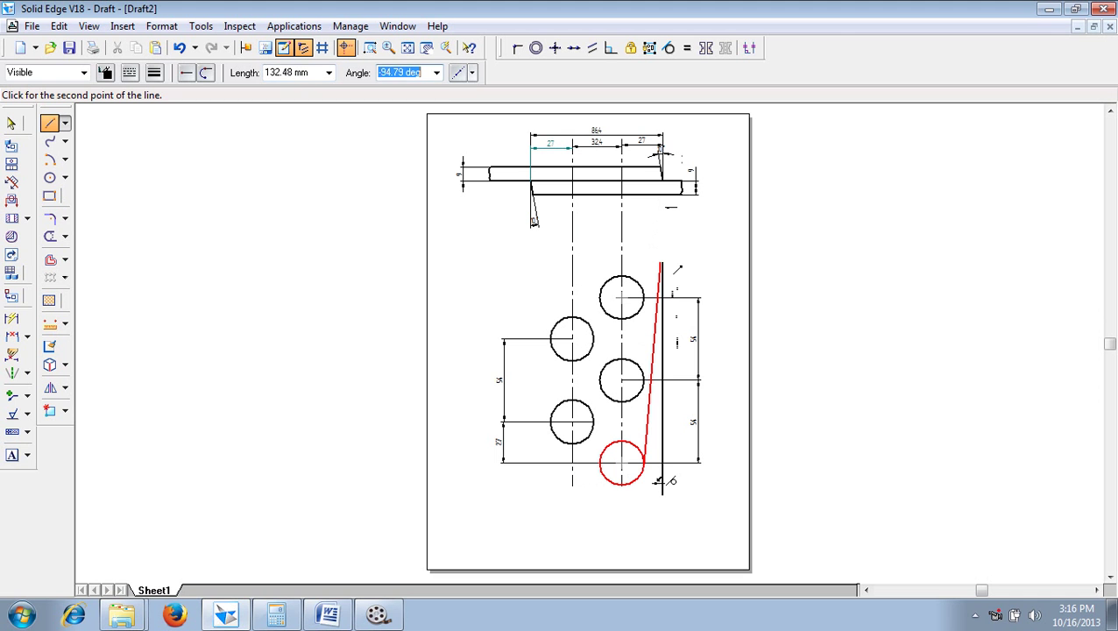
{"action": "type", "text": "-90"}
{"action": "key", "text": "Tab"}
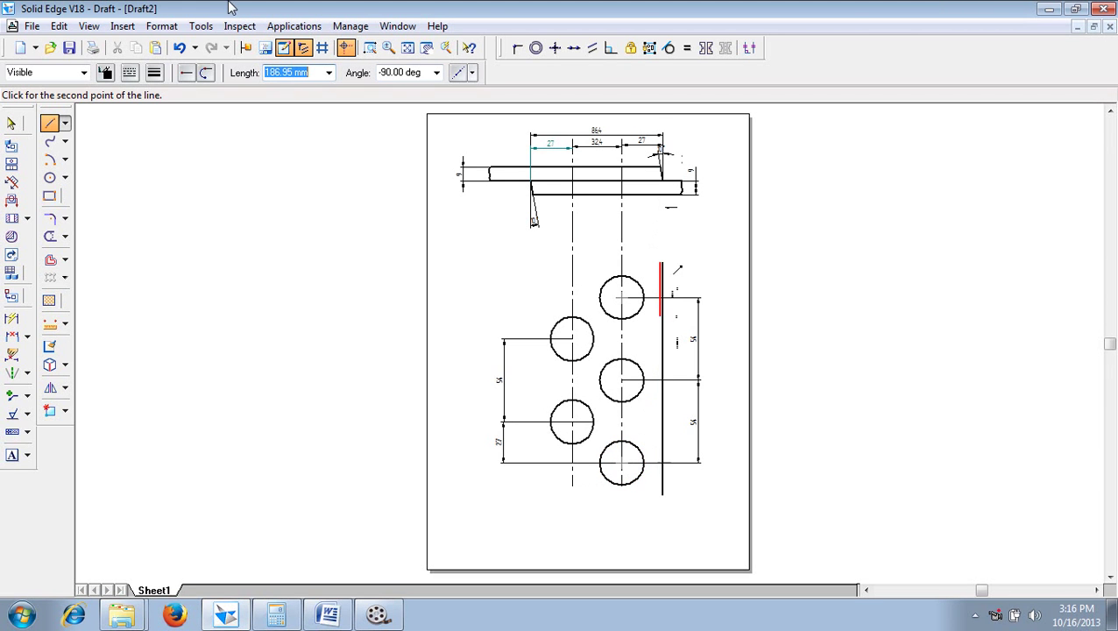
{"action": "left_click", "coordinate": [661, 493]}
{"action": "right_click", "coordinate": [601, 525]}
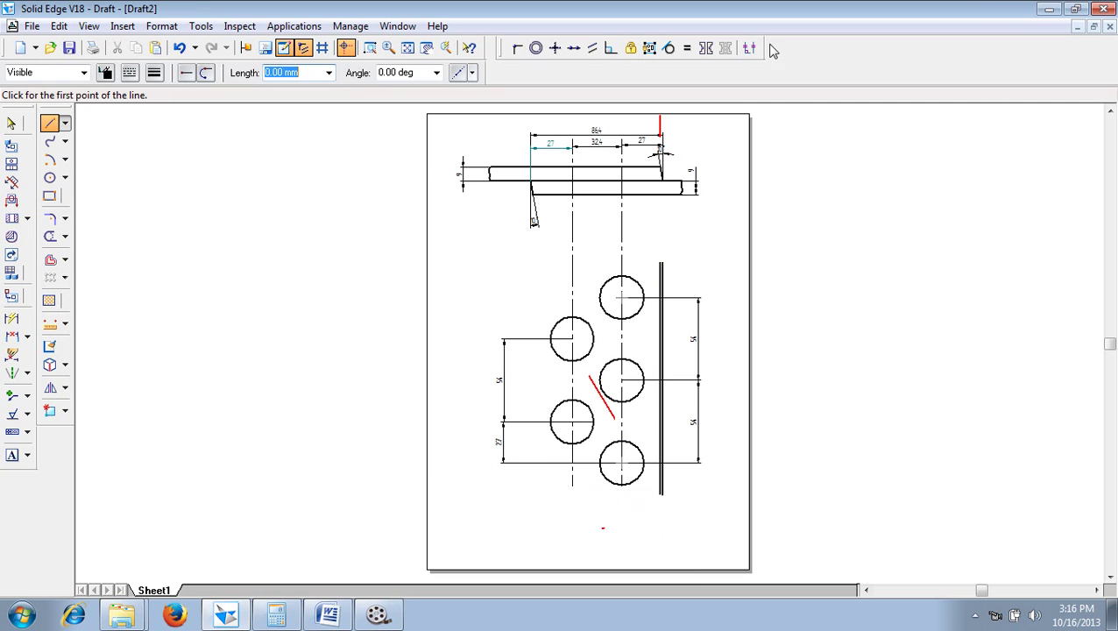
Draw a freehand wavy curve around the left side of the circles, joining the lower and upper ends of the right edge lines
{"action": "left_click", "coordinate": [50, 141]}
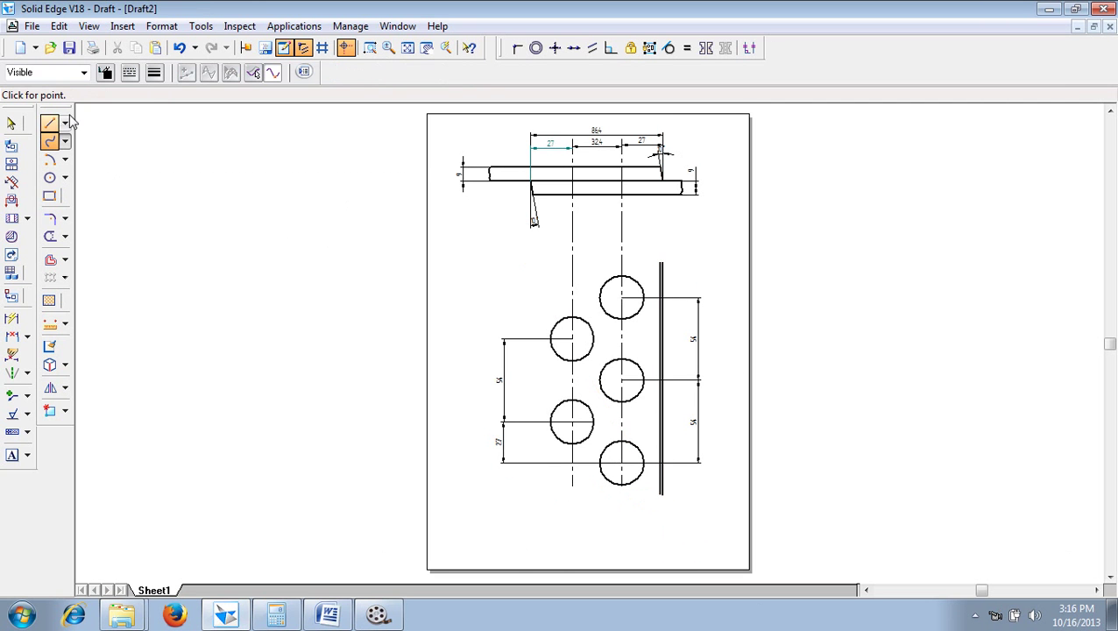
{"action": "mouse_move", "coordinate": [661, 497]}
{"action": "left_mouse_down"}
{"action": "mouse_move", "coordinate": [492, 482]}
{"action": "mouse_move", "coordinate": [487, 494]}
{"action": "mouse_move", "coordinate": [478, 412]}
{"action": "mouse_move", "coordinate": [494, 265]}
{"action": "mouse_move", "coordinate": [477, 243]}
{"action": "mouse_move", "coordinate": [493, 273]}
{"action": "mouse_move", "coordinate": [660, 264]}
{"action": "left_mouse_up"}
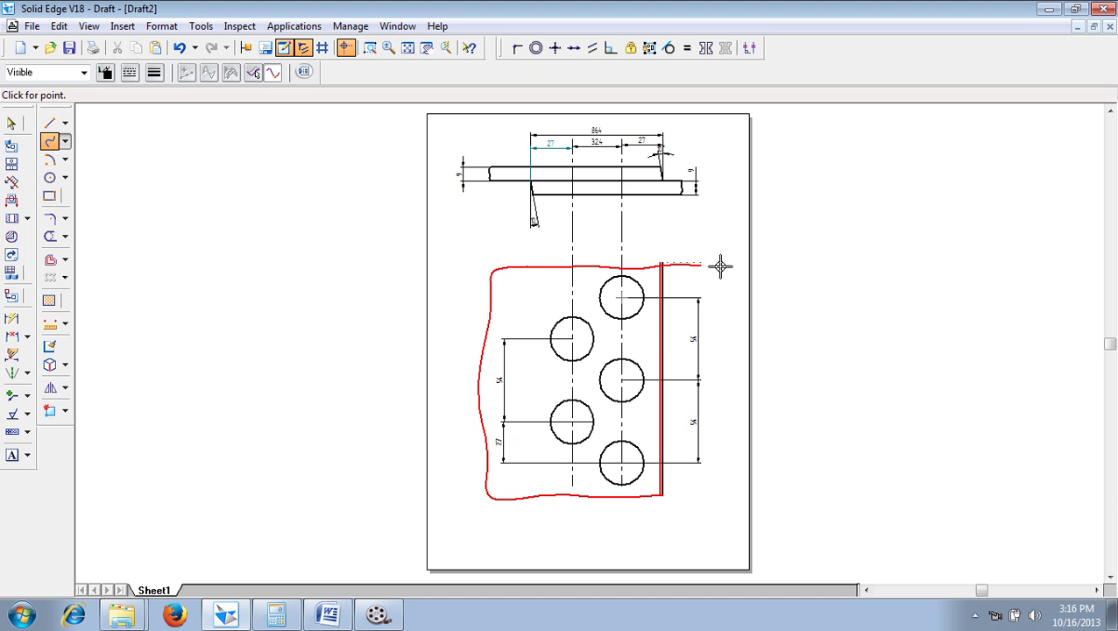
{"action": "key", "text": "Escape"}
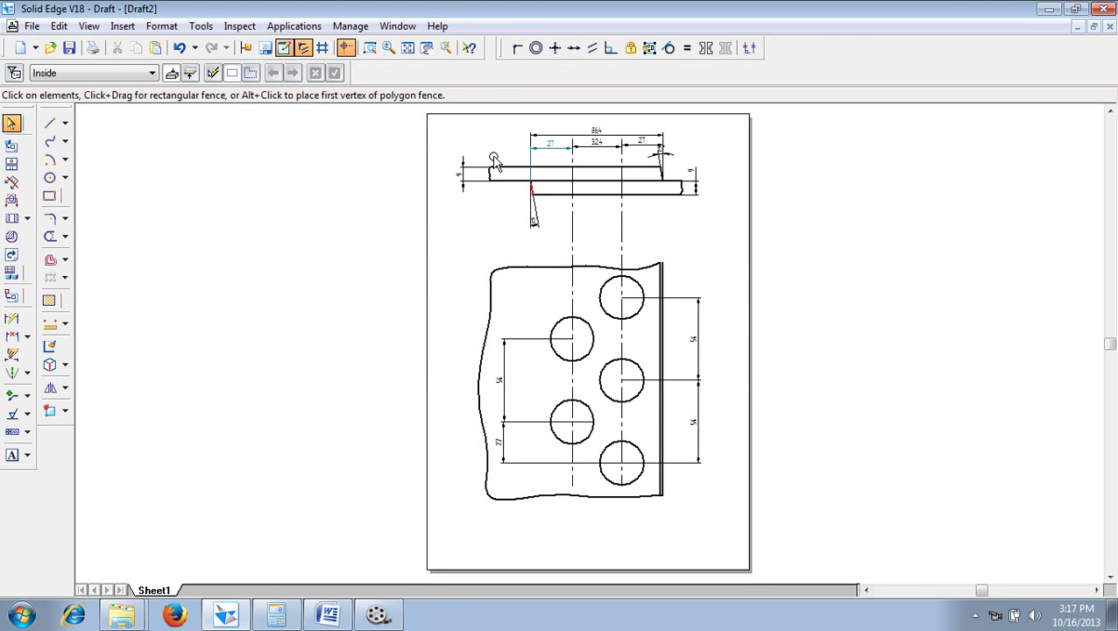
Draw two closely spaced 0.50 mm wide vertical lines through the plan view, aligned with the bevelled left end of the lower plate
{"action": "left_click", "coordinate": [49, 123]}
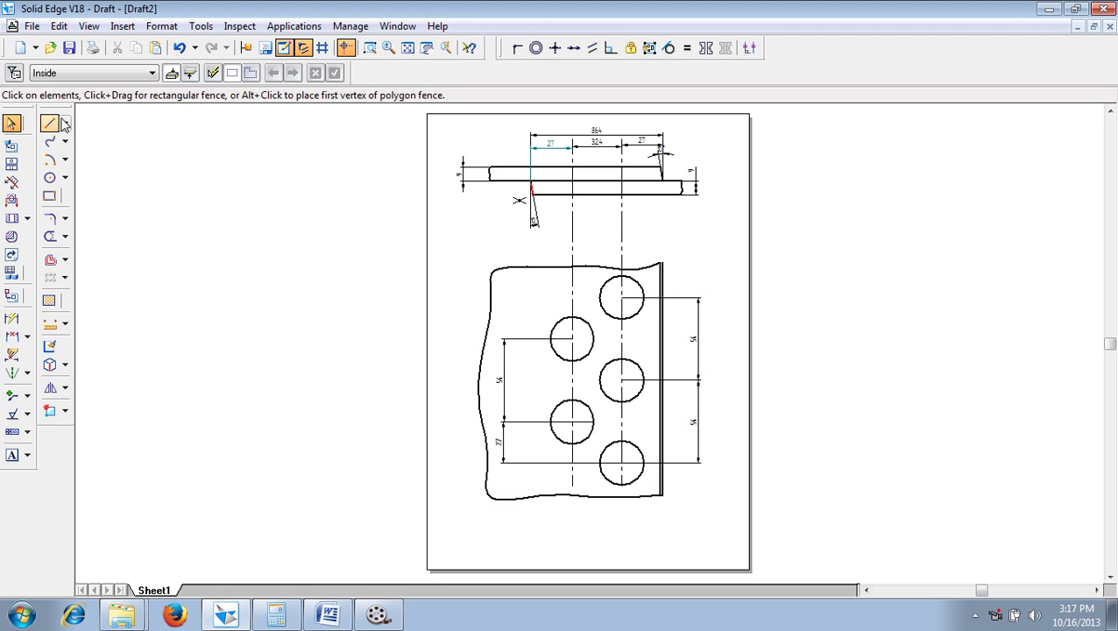
{"action": "left_click", "coordinate": [155, 71]}
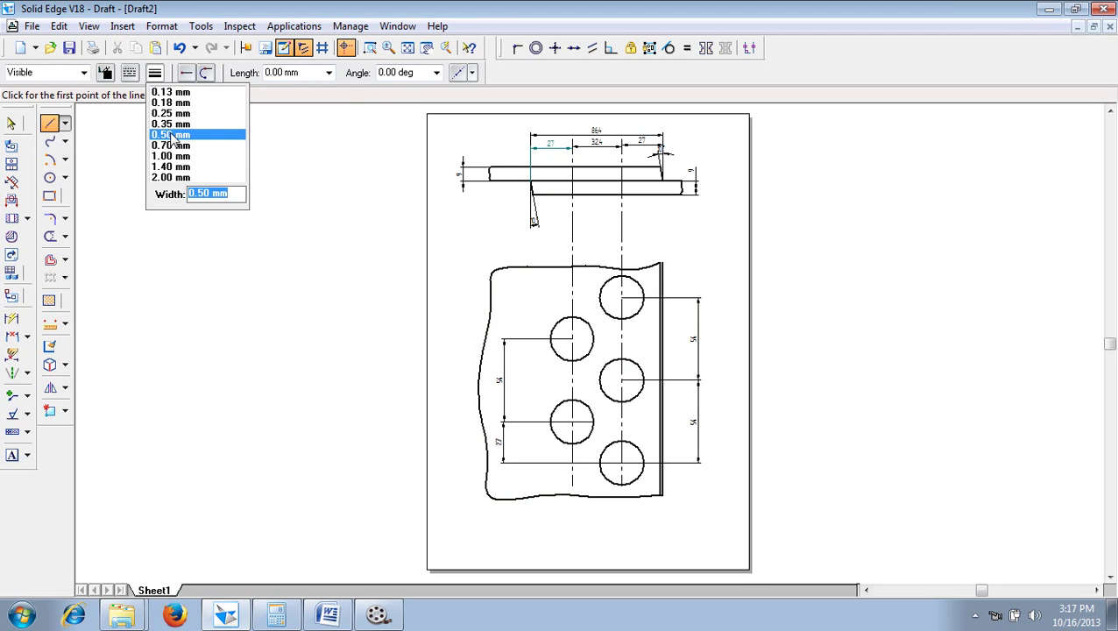
{"action": "left_click", "coordinate": [169, 134]}
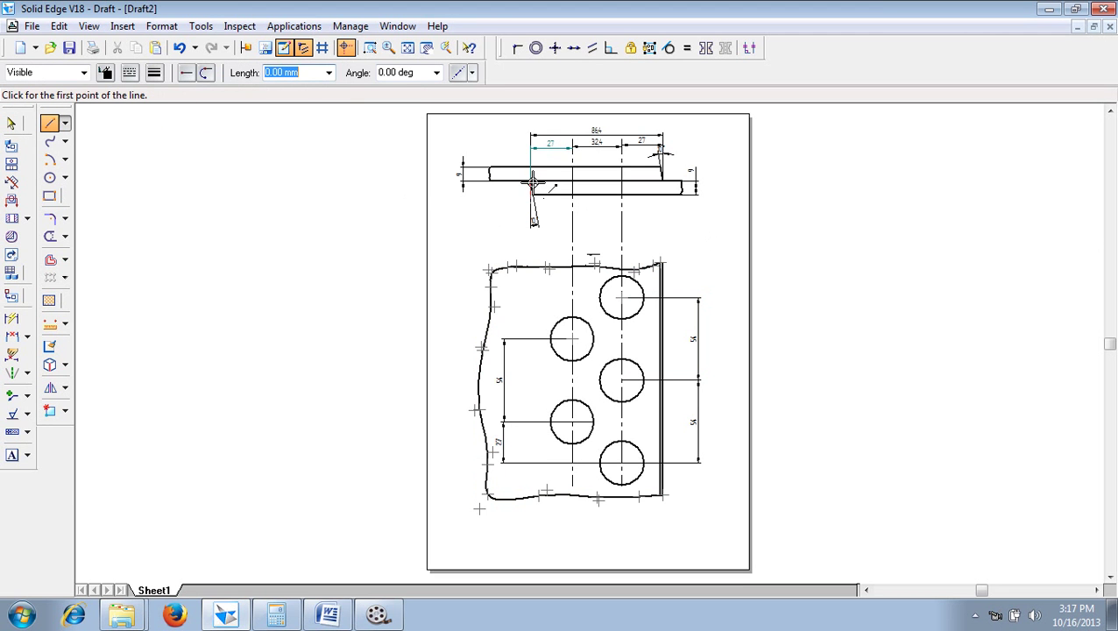
{"action": "left_click", "coordinate": [529, 255]}
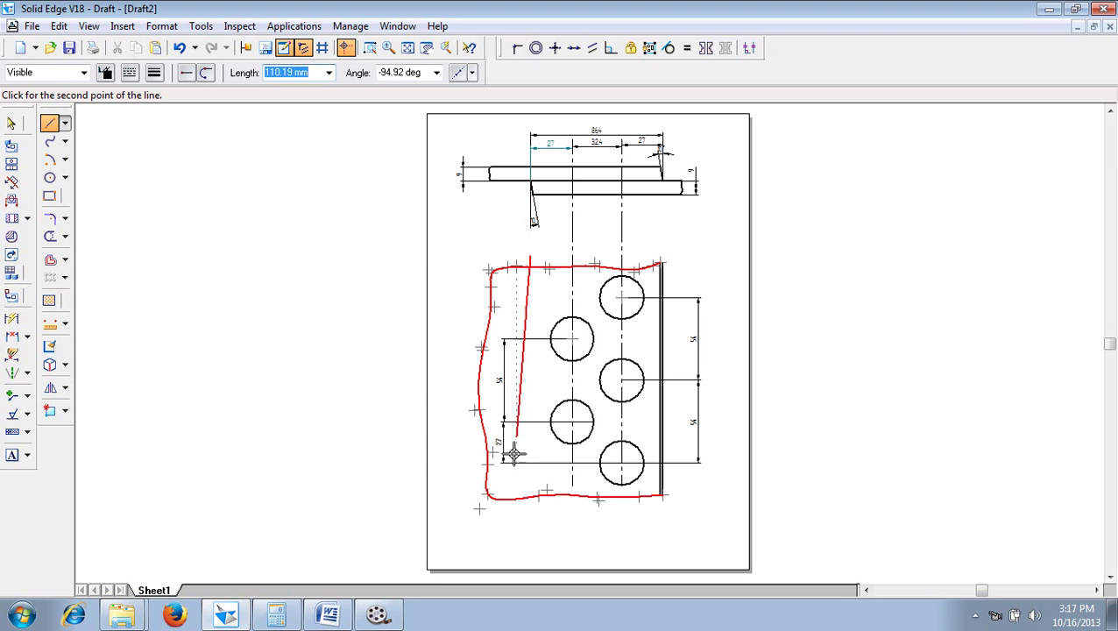
{"action": "left_click", "coordinate": [531, 505]}
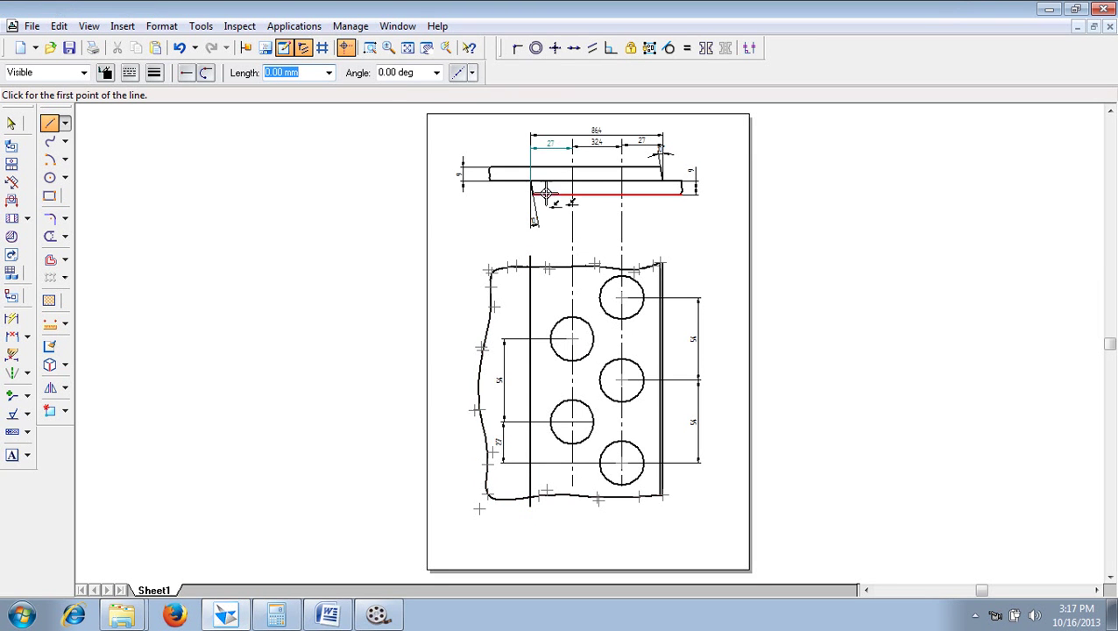
{"action": "left_click", "coordinate": [532, 259]}
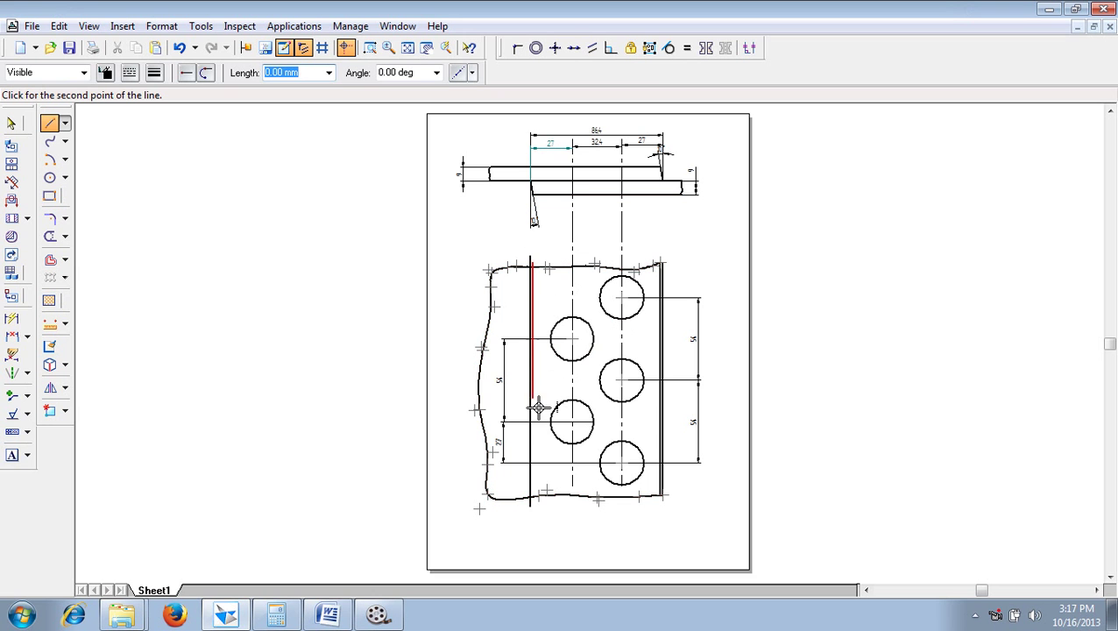
{"action": "left_click", "coordinate": [536, 506]}
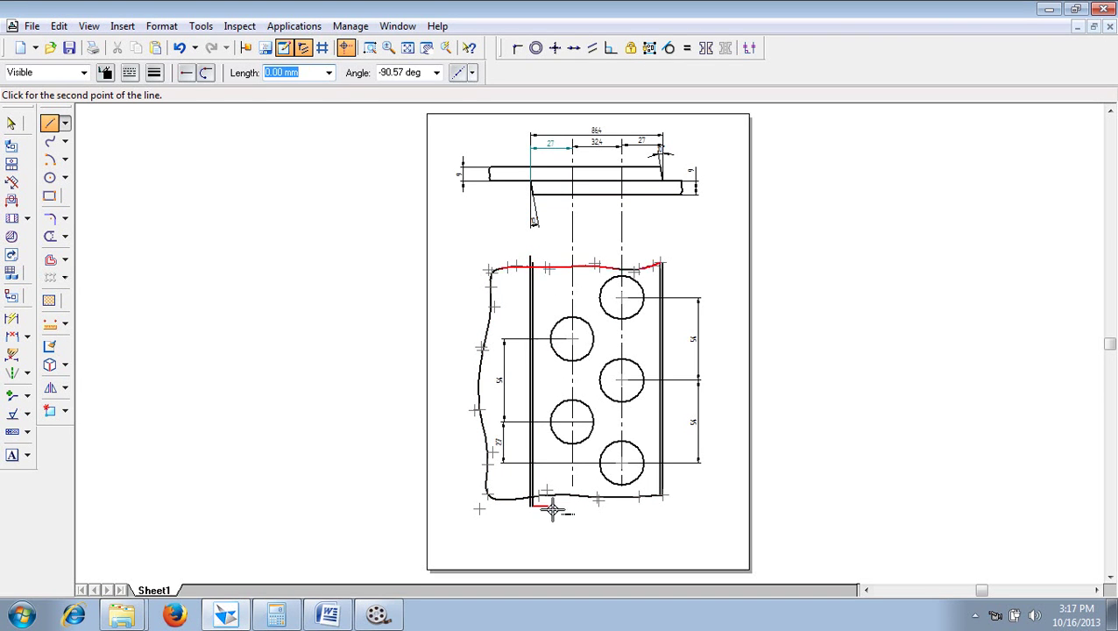
{"action": "right_click", "coordinate": [579, 511]}
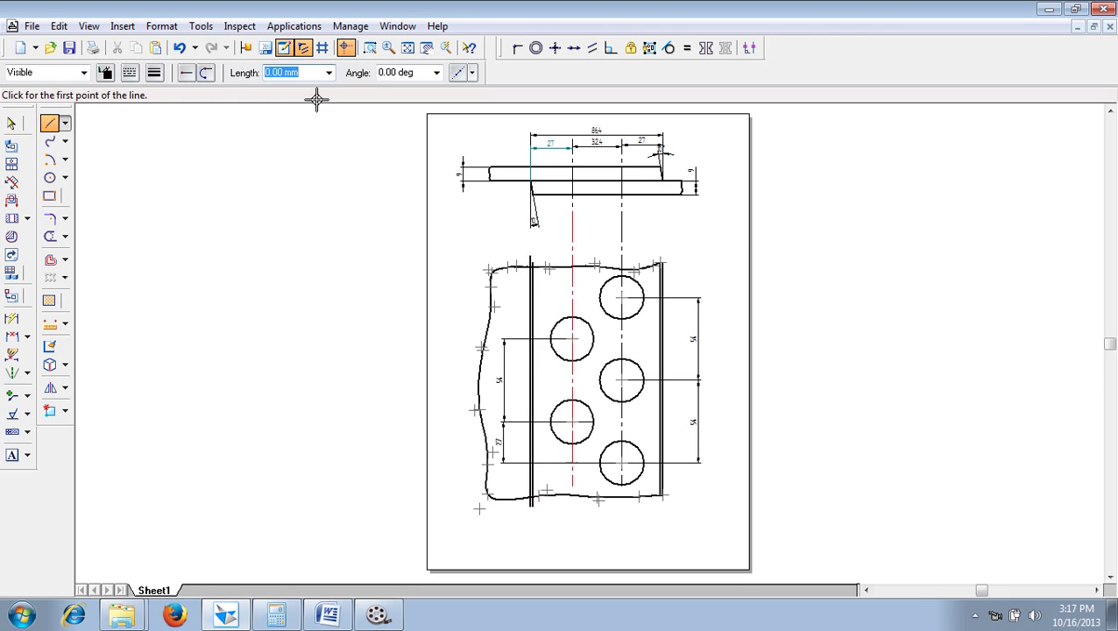
Draw a wavy curve around the right side of the plan view, joining the upper and lower ends of the left pair of vertical lines
{"action": "left_click", "coordinate": [369, 47]}
{"action": "left_click", "coordinate": [448, 233]}
{"action": "left_click", "coordinate": [760, 526]}
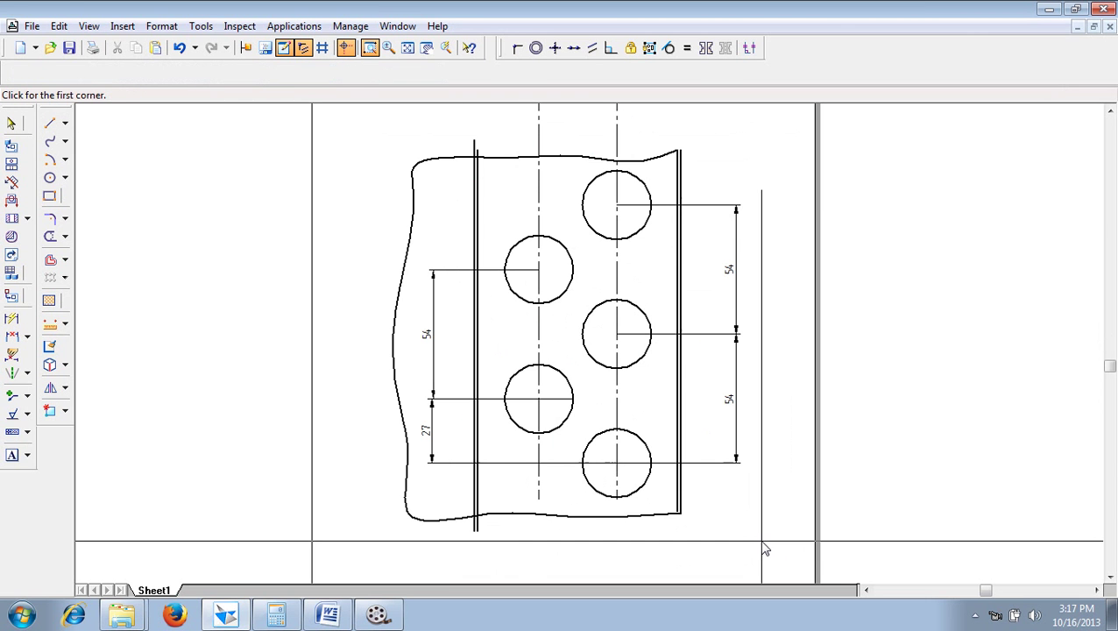
{"action": "right_click", "coordinate": [762, 541]}
{"action": "key", "text": "Escape"}
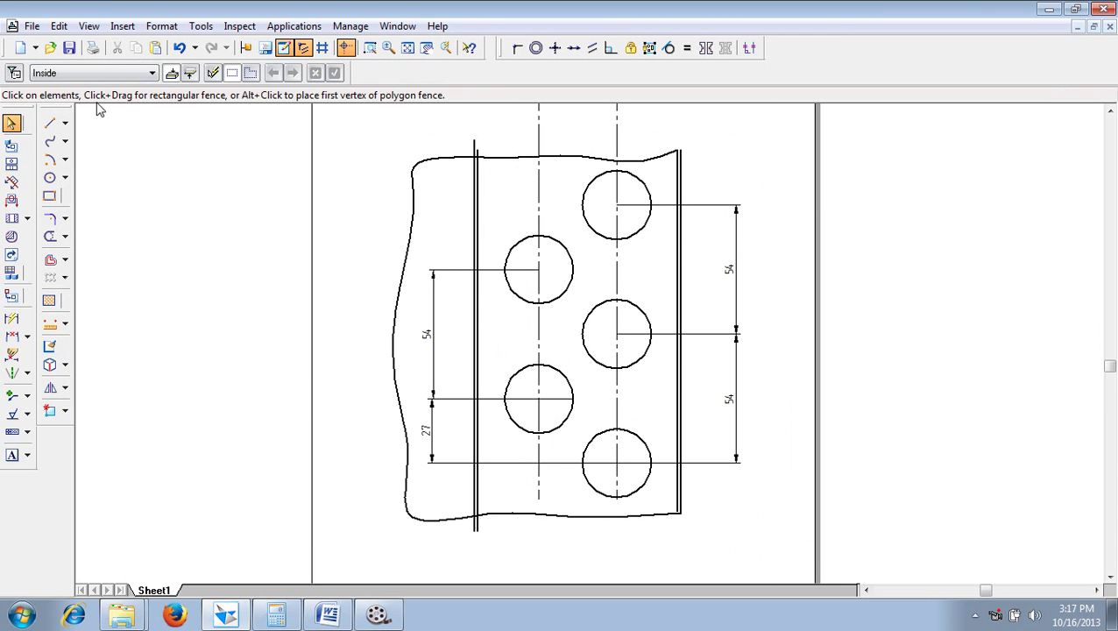
{"action": "left_click", "coordinate": [50, 141]}
{"action": "left_click", "coordinate": [475, 149]}
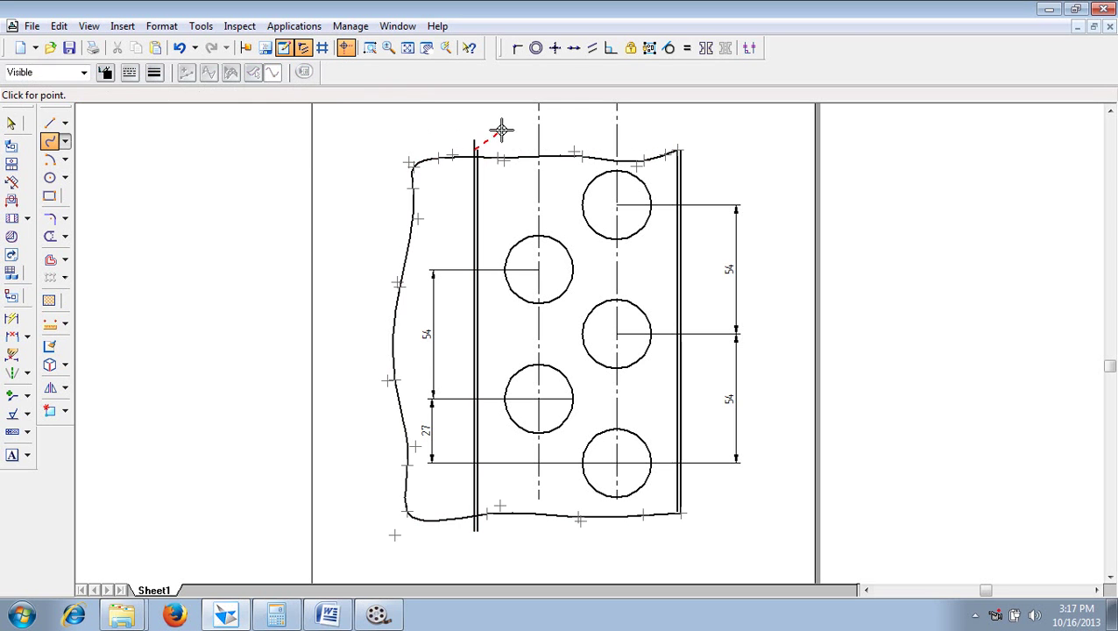
{"action": "left_click", "coordinate": [535, 133]}
{"action": "left_click", "coordinate": [595, 139]}
{"action": "left_click", "coordinate": [748, 138]}
{"action": "left_click", "coordinate": [738, 253]}
{"action": "left_click", "coordinate": [749, 331]}
{"action": "left_click", "coordinate": [731, 402]}
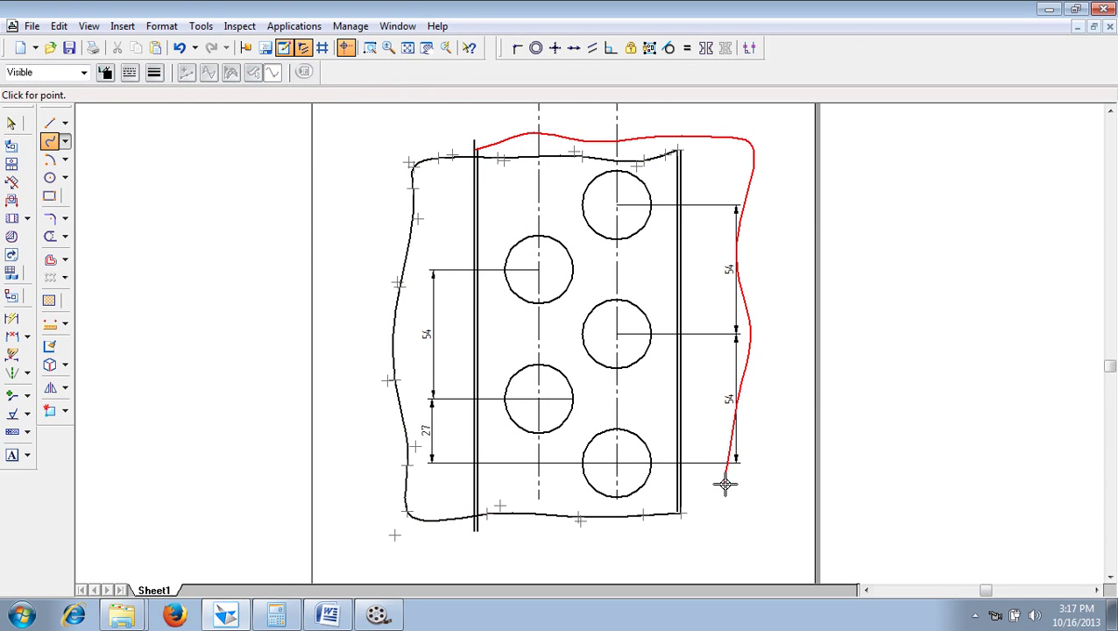
{"action": "left_click", "coordinate": [736, 525]}
{"action": "left_click", "coordinate": [613, 554]}
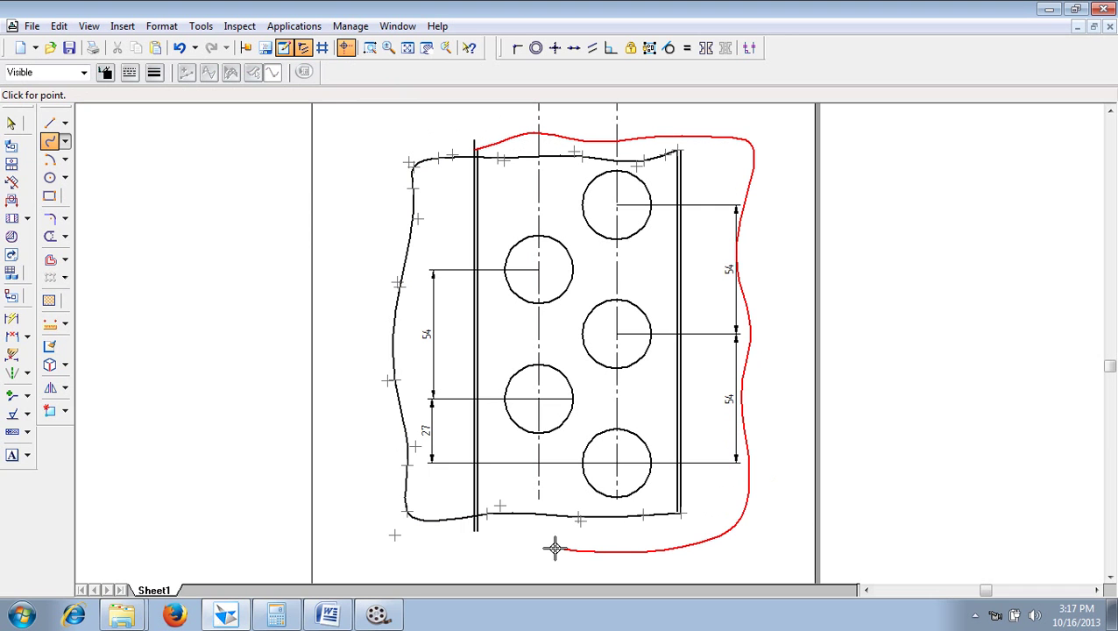
{"action": "left_click", "coordinate": [478, 528]}
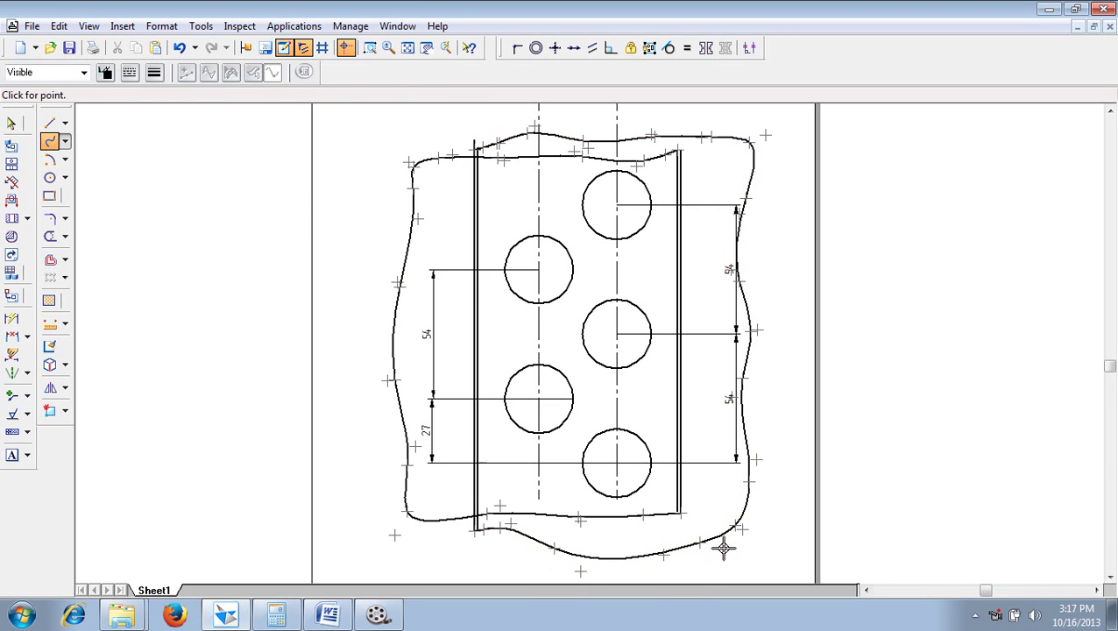
{"action": "key", "text": "Escape"}
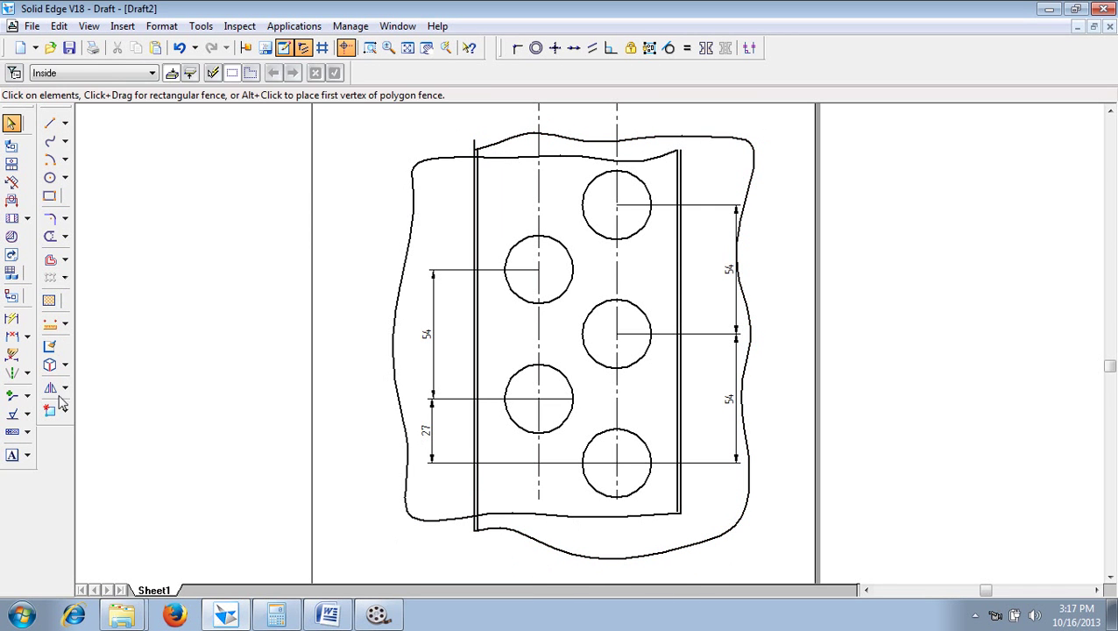
Trim the end of the left vertical line that projects above the lower plate's wavy outline
{"action": "left_click", "coordinate": [50, 236]}
{"action": "left_click_drag", "start_coordinate": [456, 145], "coordinate": [473, 137]}
{"action": "key", "text": "Escape"}
Trim the left pair of vertical lines where they pass beneath the upper plate, between its upper and lower wavy edges
{"action": "left_click", "coordinate": [407, 48]}
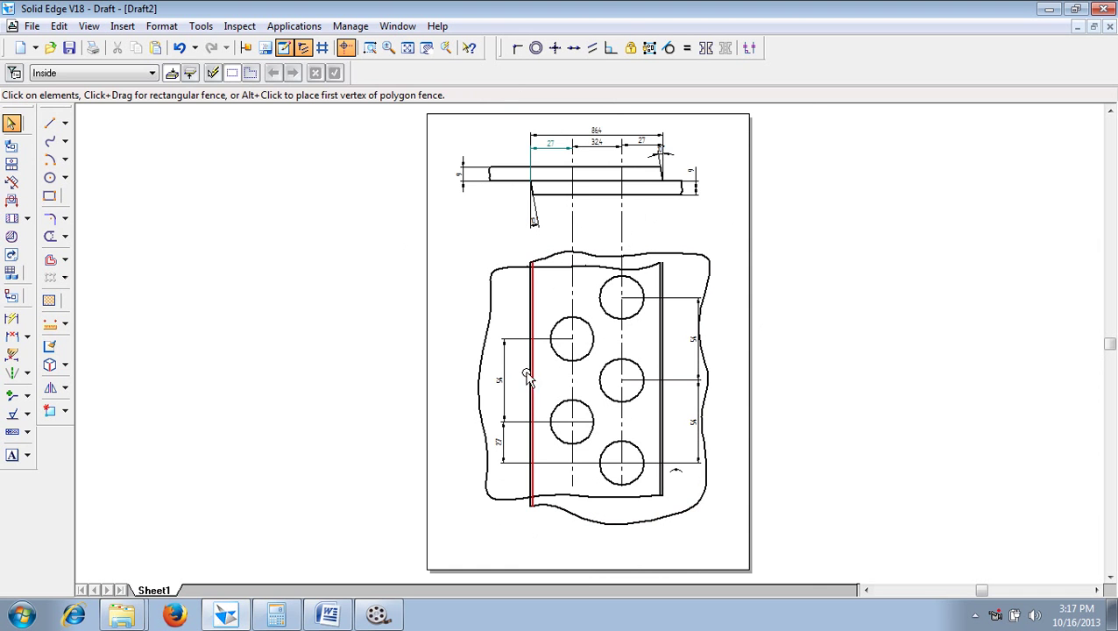
{"action": "left_click", "coordinate": [369, 47]}
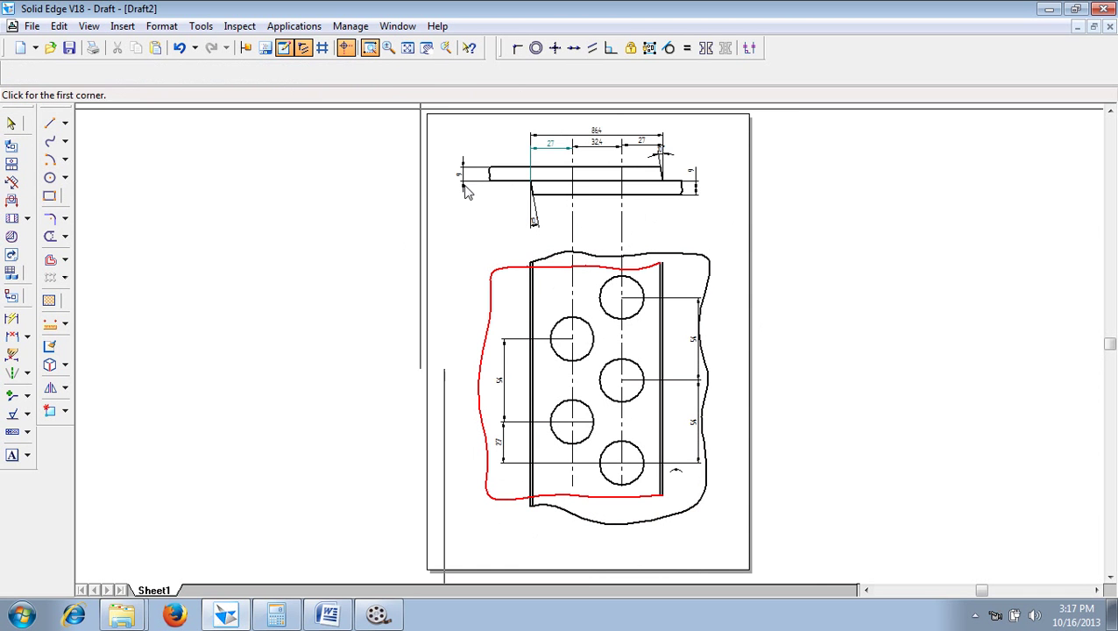
{"action": "left_click", "coordinate": [464, 186]}
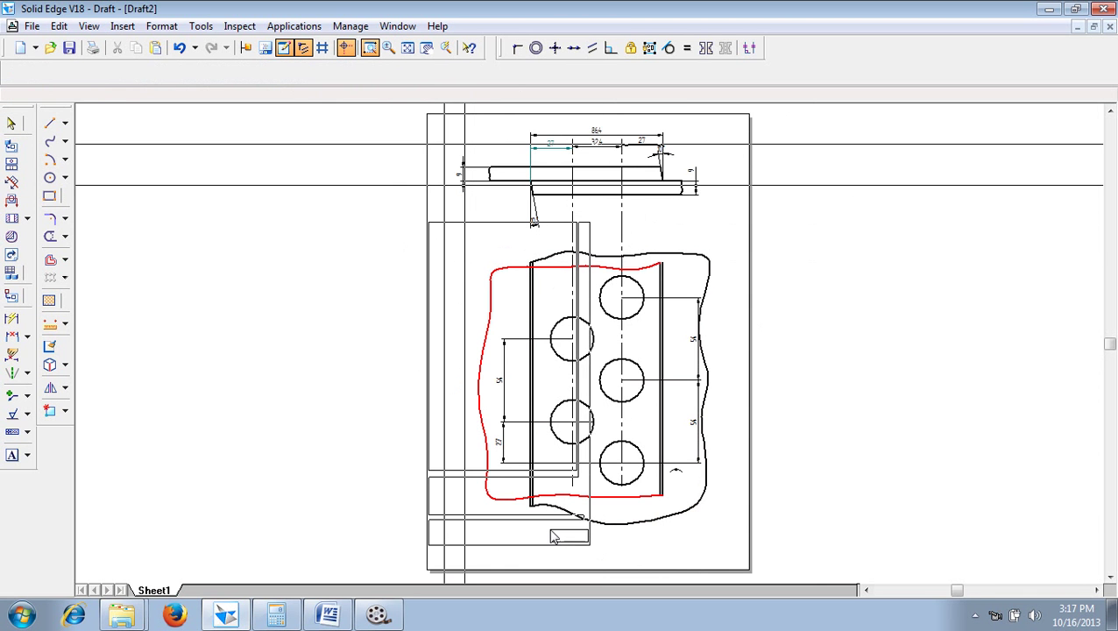
{"action": "left_click", "coordinate": [504, 481]}
{"action": "key", "text": "Escape"}
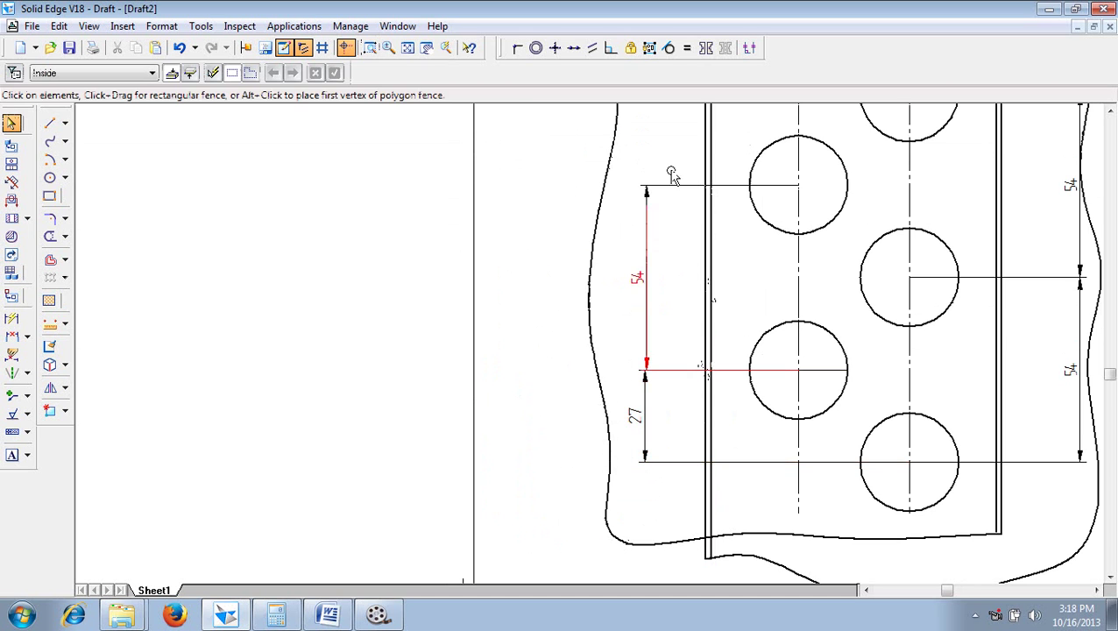
{"action": "left_click", "coordinate": [407, 48]}
{"action": "left_click", "coordinate": [368, 47]}
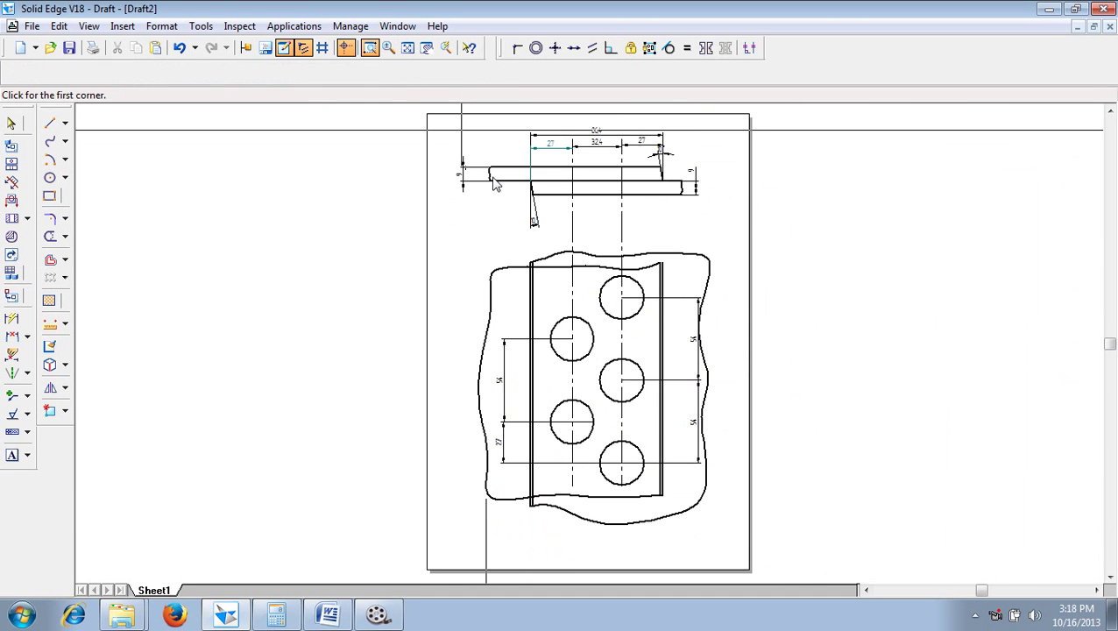
{"action": "left_click", "coordinate": [512, 233]}
{"action": "left_click", "coordinate": [567, 538]}
{"action": "key", "text": "Escape"}
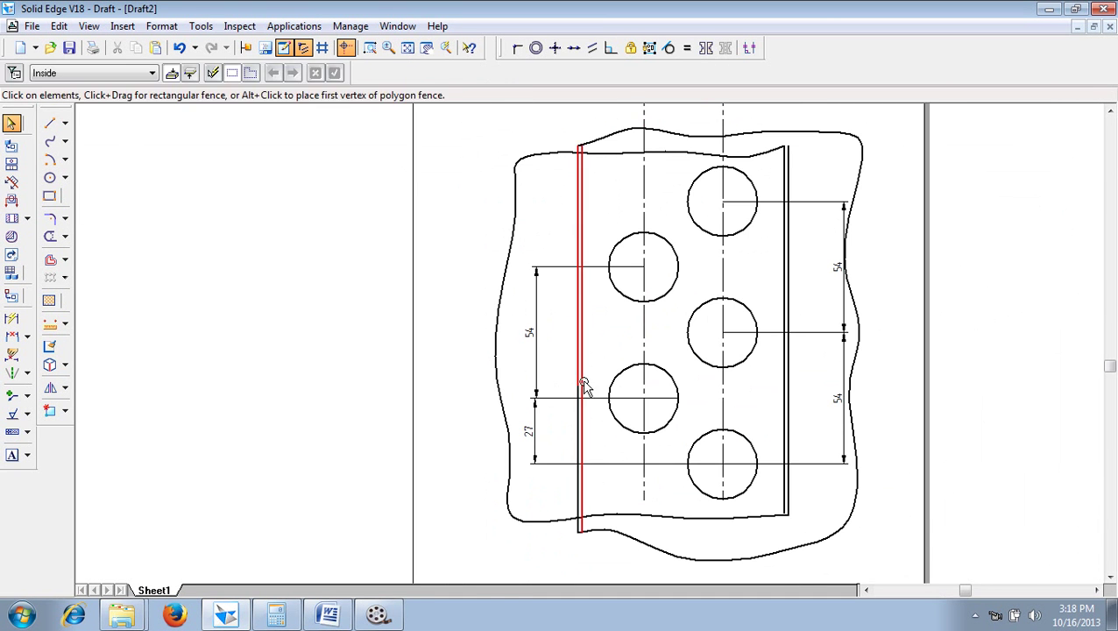
{"action": "left_click", "coordinate": [50, 236]}
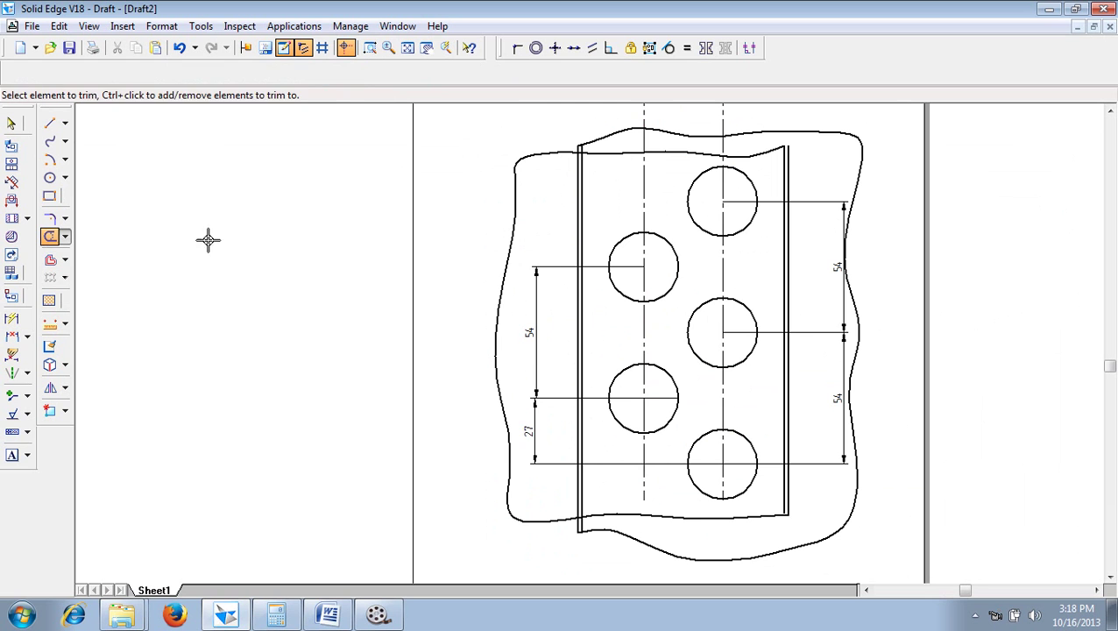
{"action": "left_click", "coordinate": [578, 237]}
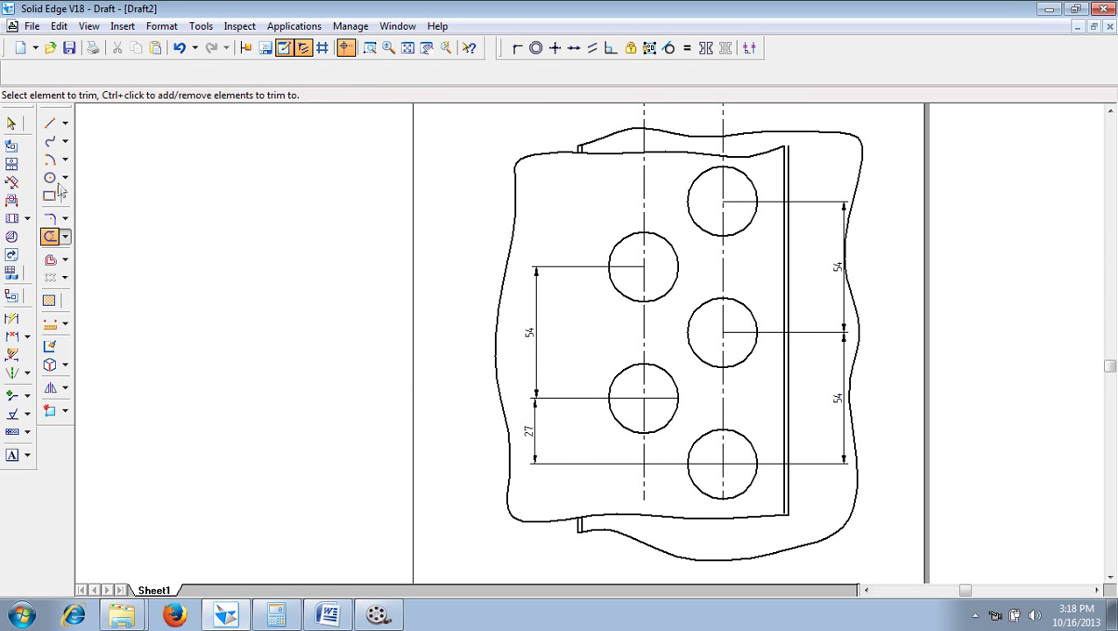
Draw two dashed vertical lines where the lower plate's left edge pair passes beneath the upper plate, between its upper and lower wavy edges
{"action": "left_click", "coordinate": [50, 123]}
{"action": "left_click", "coordinate": [130, 73]}
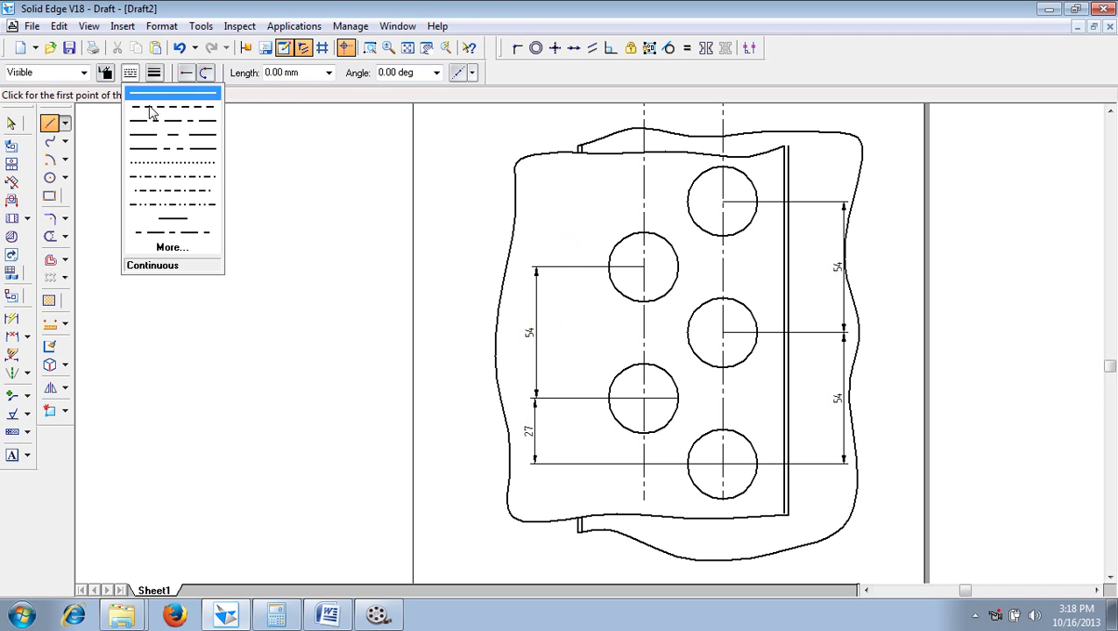
{"action": "left_click", "coordinate": [151, 108]}
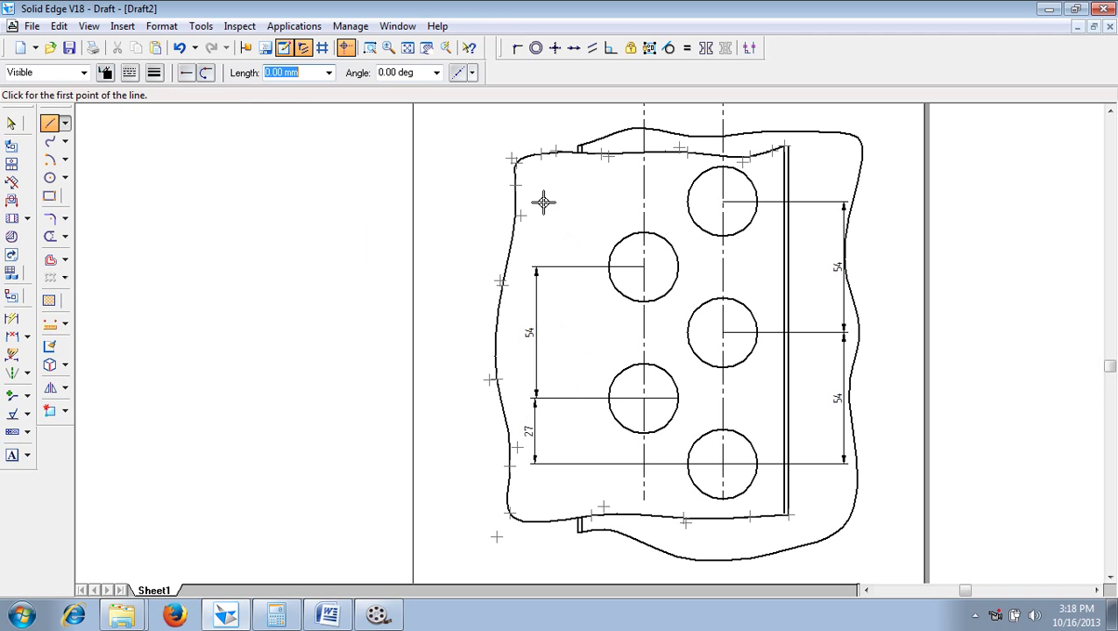
{"action": "left_click", "coordinate": [578, 153]}
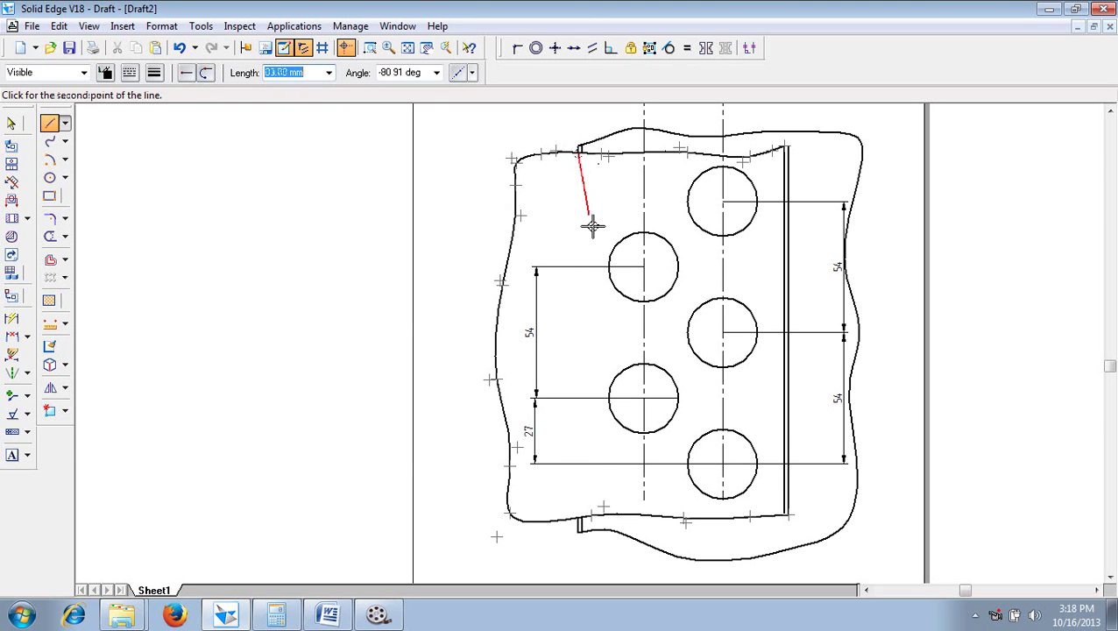
{"action": "left_click", "coordinate": [578, 523]}
{"action": "right_click", "coordinate": [550, 548]}
{"action": "left_click", "coordinate": [582, 519]}
{"action": "left_click", "coordinate": [580, 150]}
{"action": "key", "text": "Escape"}
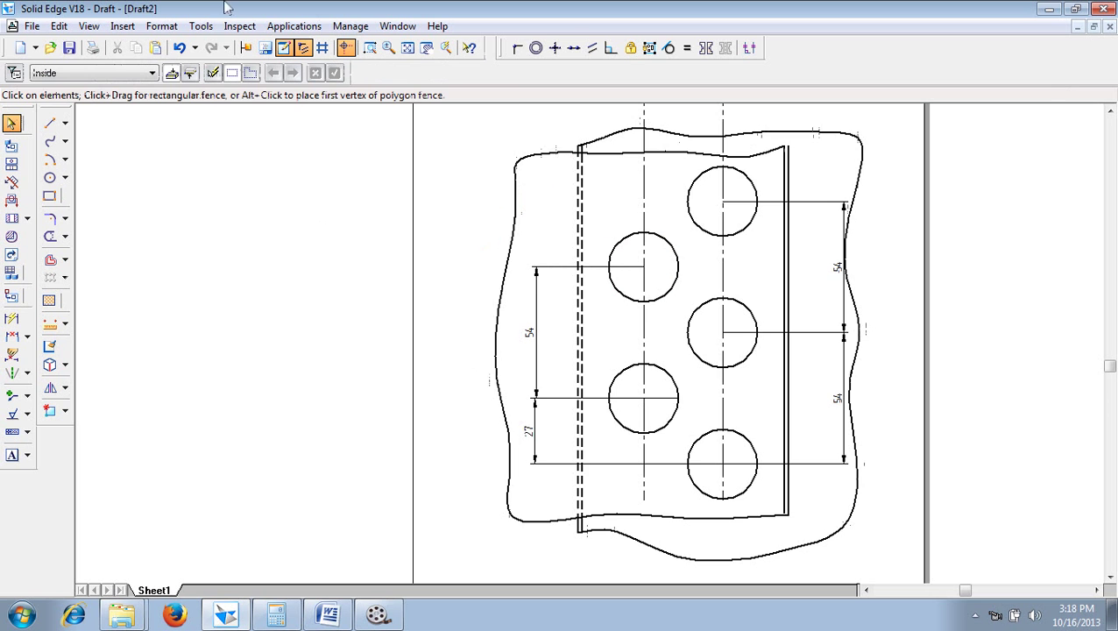
Draw 18 mm diameter dashed circles, 0.50 mm wide, concentric with all five rivet circles in the plan view
{"action": "left_click", "coordinate": [409, 48]}
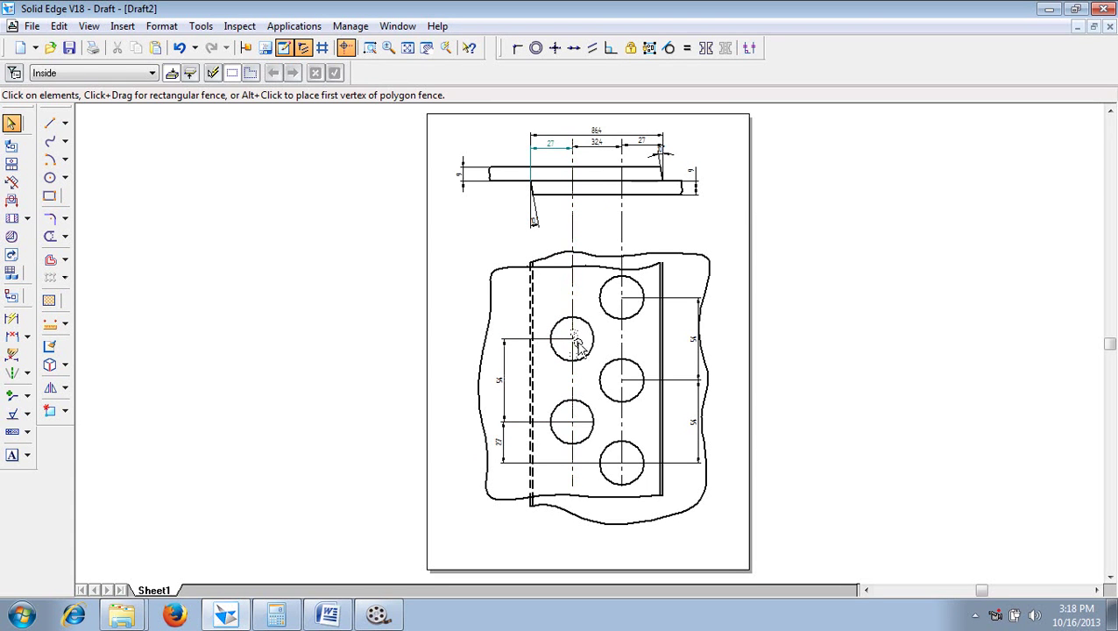
{"action": "left_click", "coordinate": [49, 180]}
{"action": "left_click", "coordinate": [155, 73]}
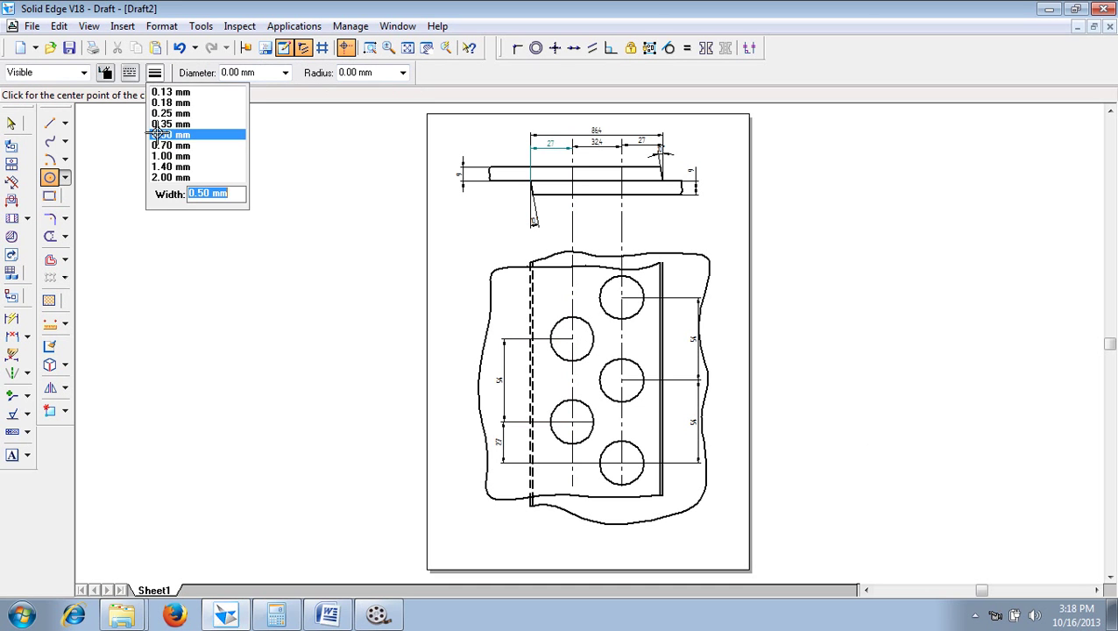
{"action": "left_click", "coordinate": [158, 134]}
{"action": "left_click", "coordinate": [130, 73]}
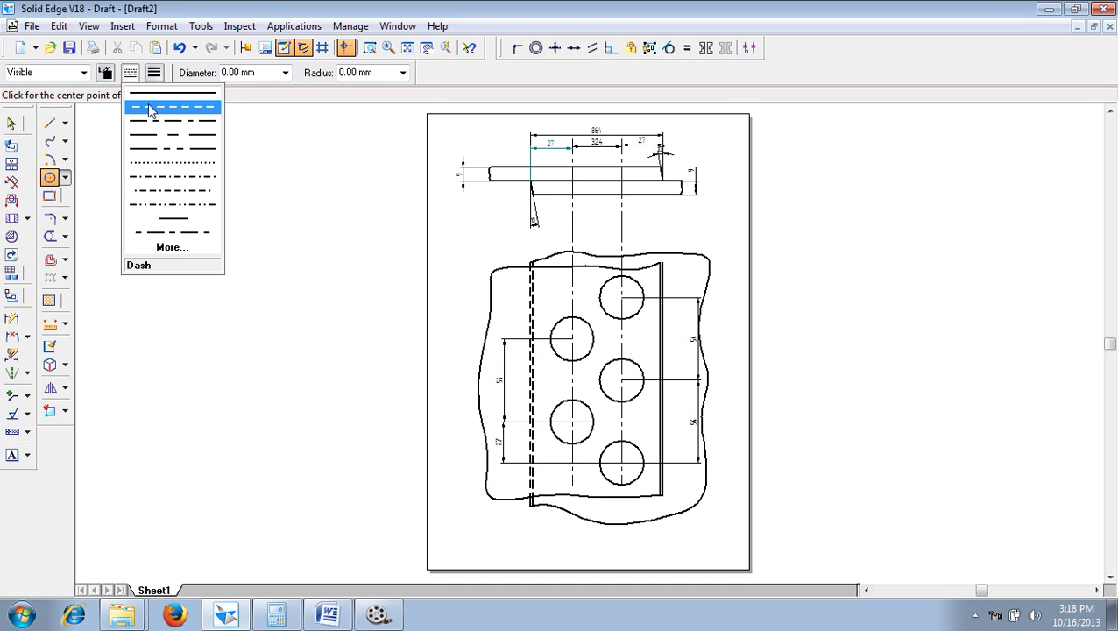
{"action": "left_click", "coordinate": [149, 108]}
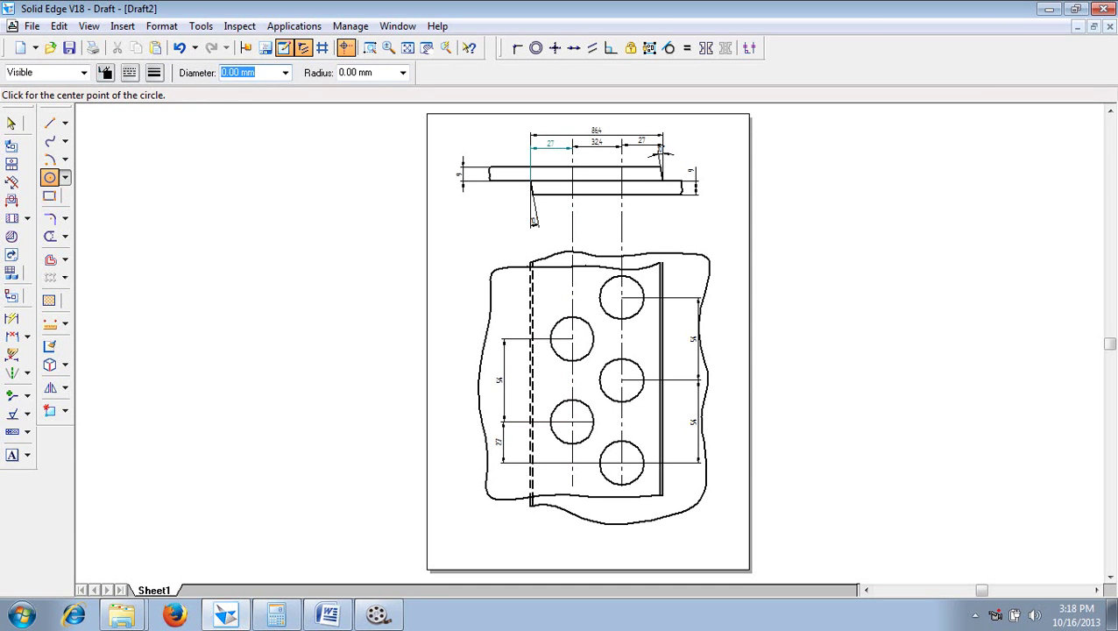
{"action": "key", "text": "Tab"}
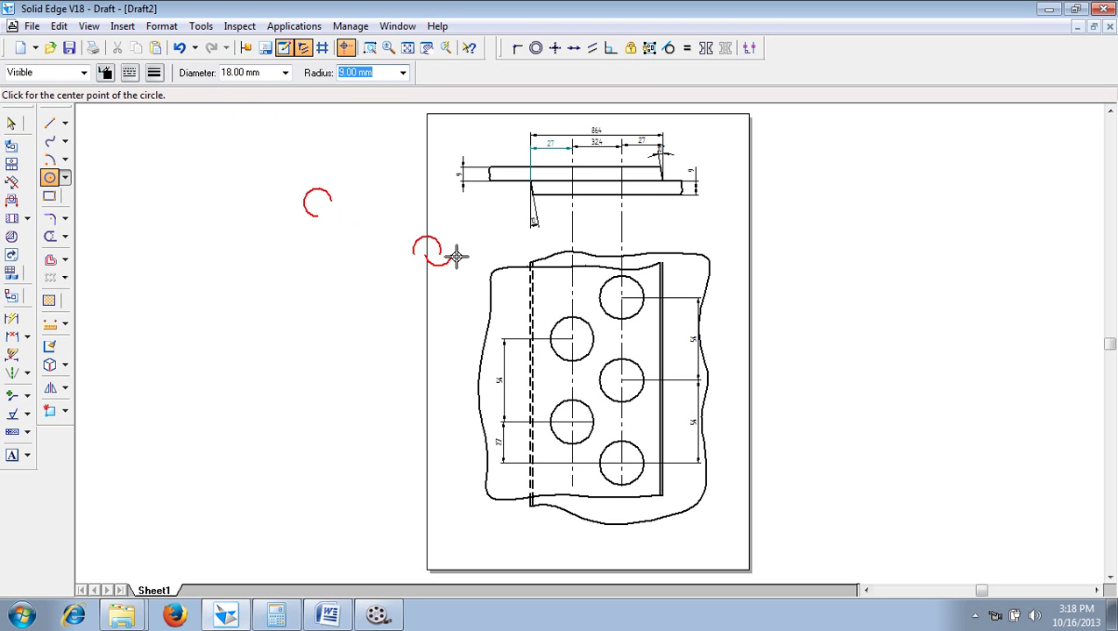
{"action": "left_click", "coordinate": [571, 340]}
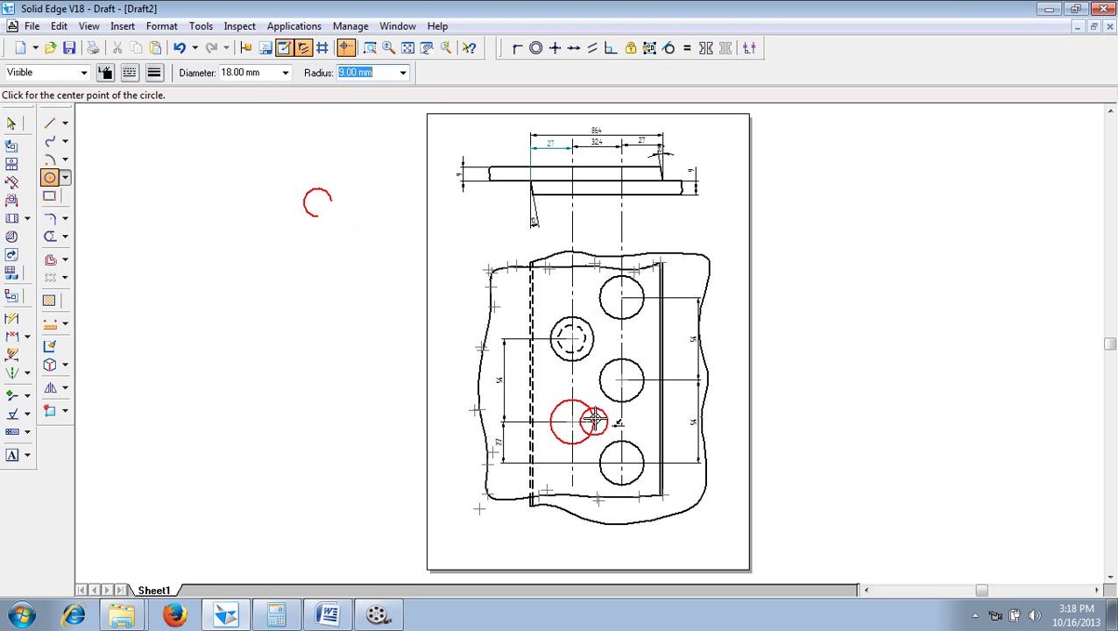
{"action": "left_click", "coordinate": [571, 420]}
{"action": "left_click", "coordinate": [623, 465]}
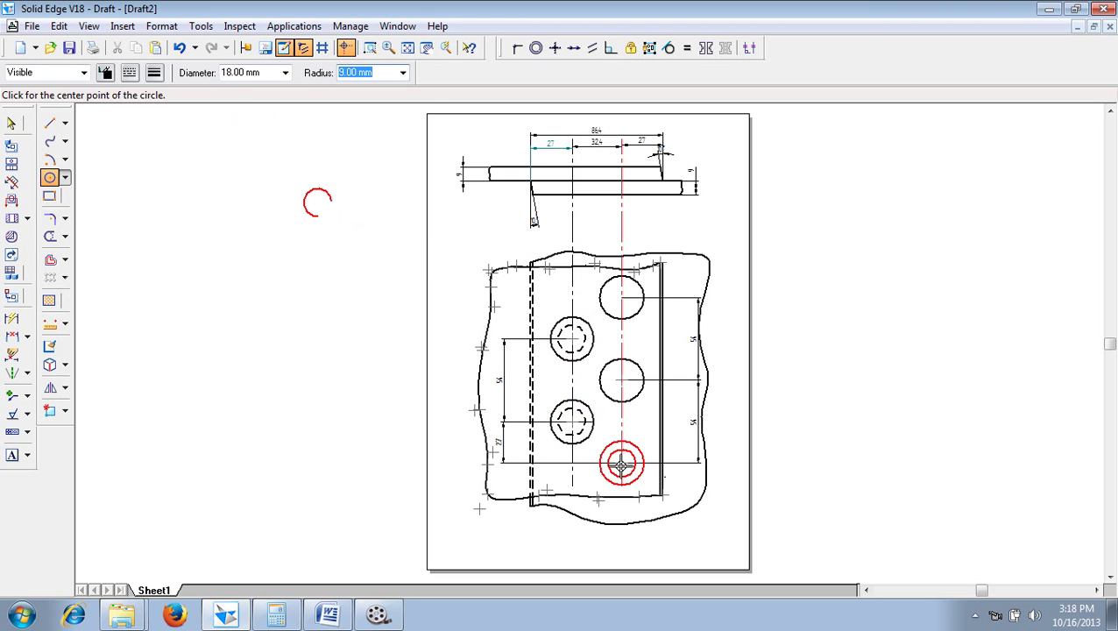
{"action": "left_click", "coordinate": [622, 380]}
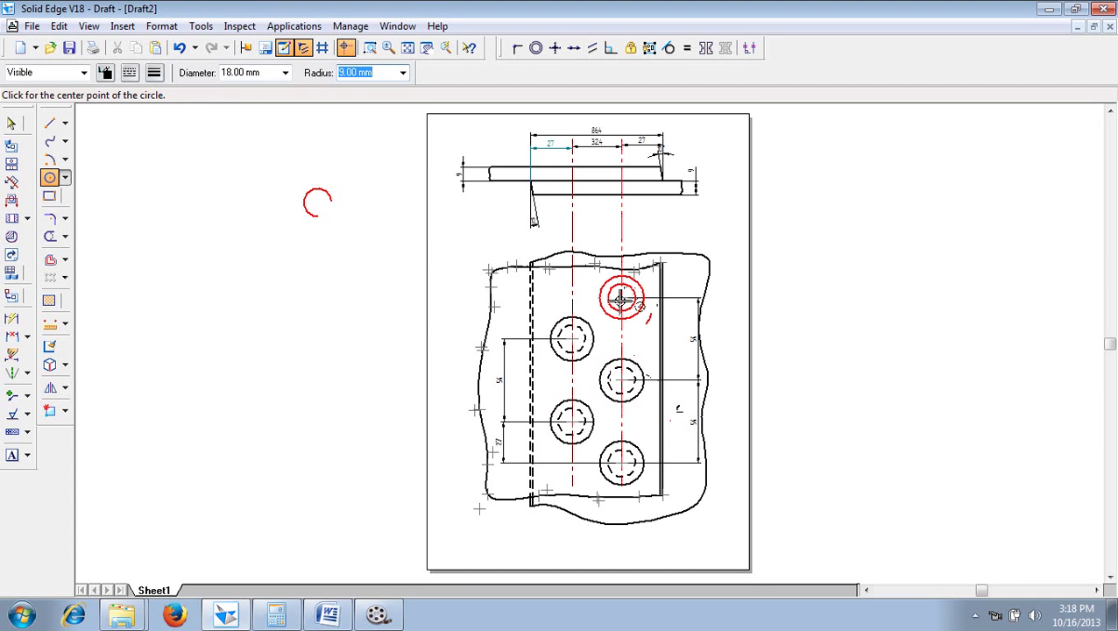
{"action": "left_click", "coordinate": [622, 299]}
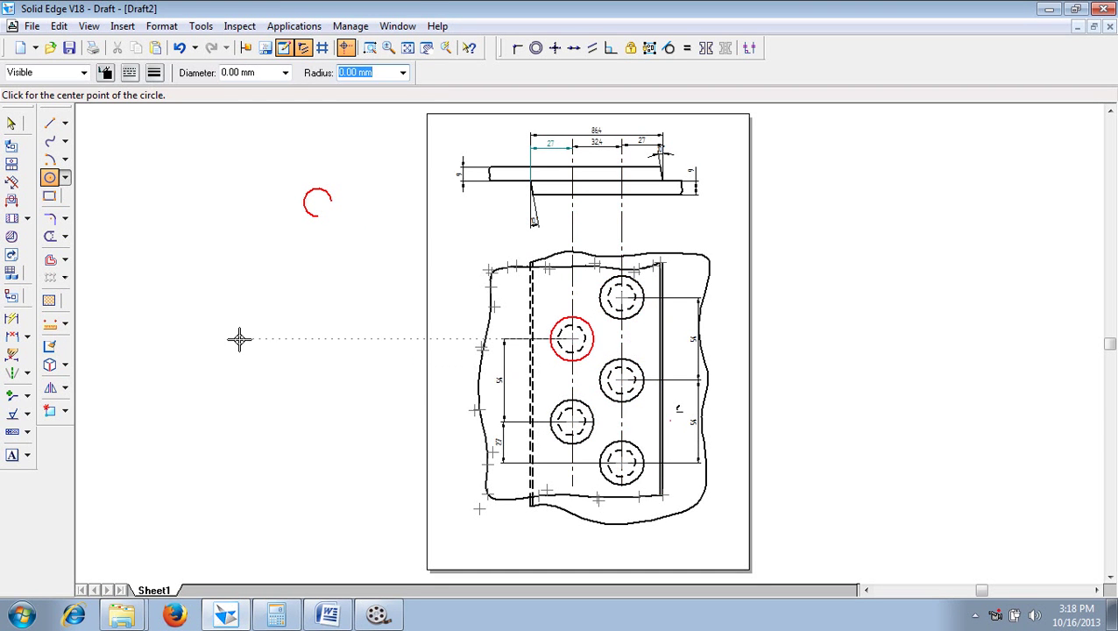
{"action": "key", "text": "Escape"}
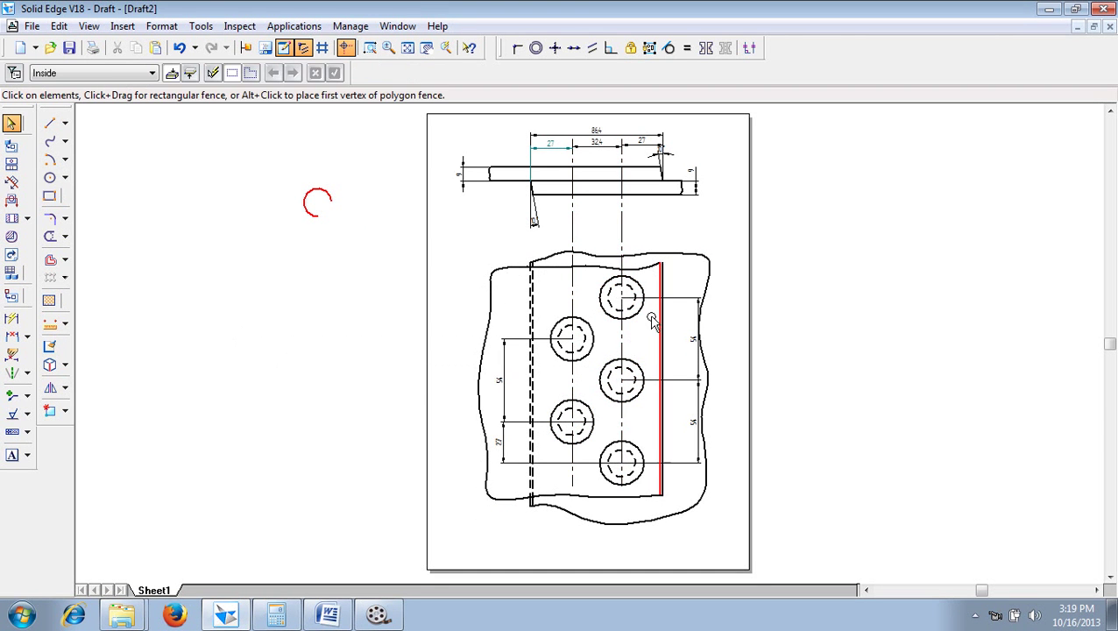
Draw a continuous 0.13 mm wide horizontal line 14.40 mm long along the upper plate's top edge, starting at the left centre line and running right
{"action": "left_click", "coordinate": [369, 48]}
{"action": "left_click", "coordinate": [429, 124]}
{"action": "left_click", "coordinate": [754, 251]}
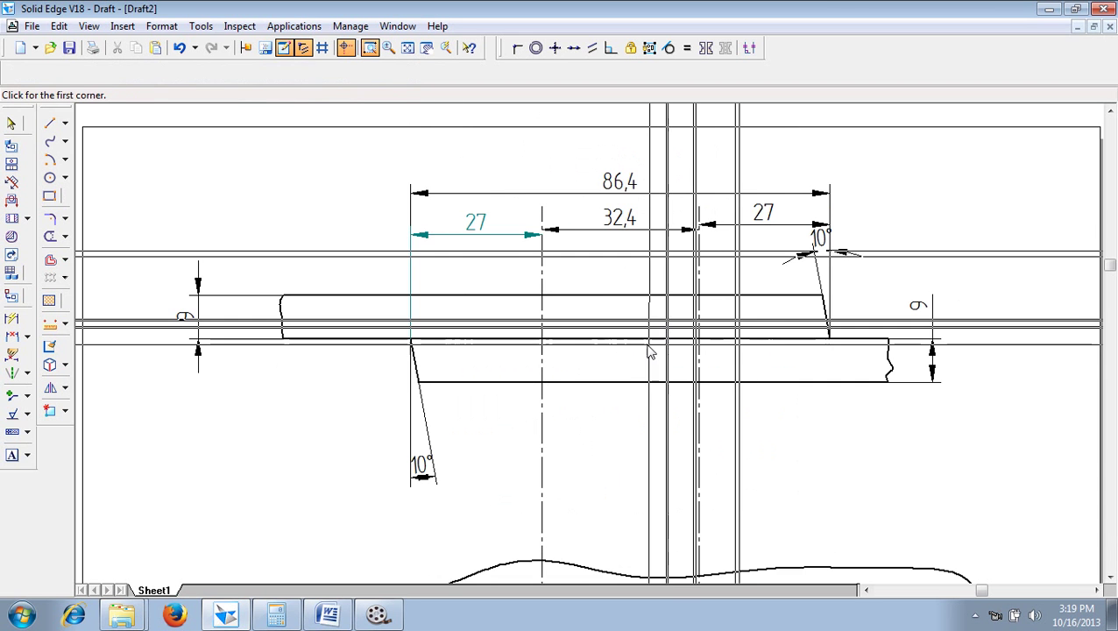
{"action": "key", "text": "Escape"}
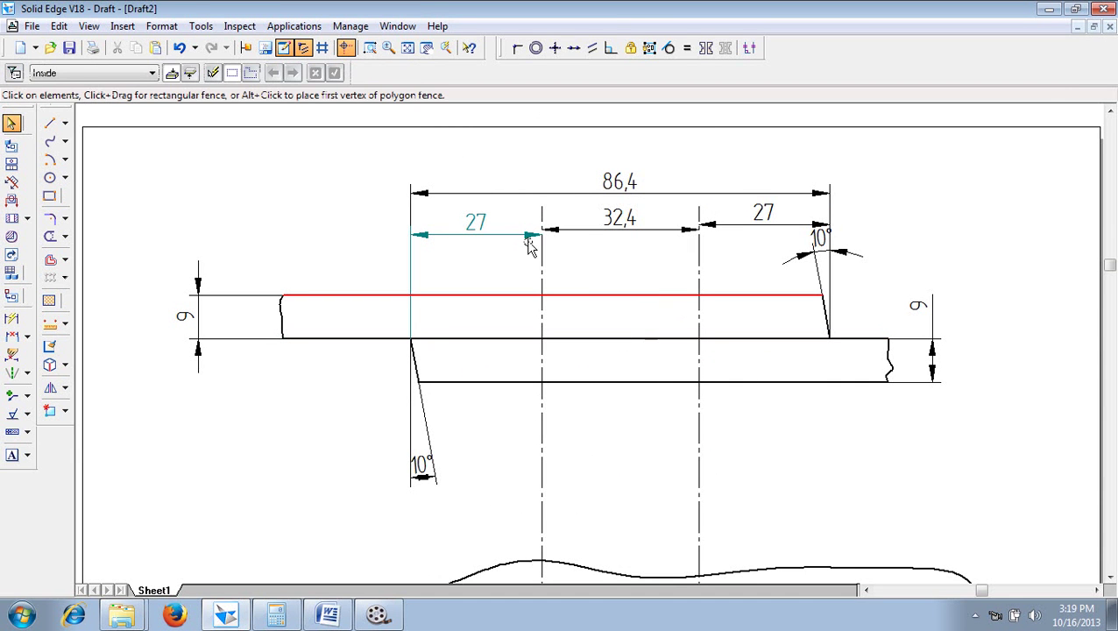
{"action": "left_click", "coordinate": [49, 123]}
{"action": "left_click", "coordinate": [129, 71]}
{"action": "left_click", "coordinate": [154, 72]}
{"action": "left_click", "coordinate": [155, 72]}
{"action": "left_click", "coordinate": [169, 102]}
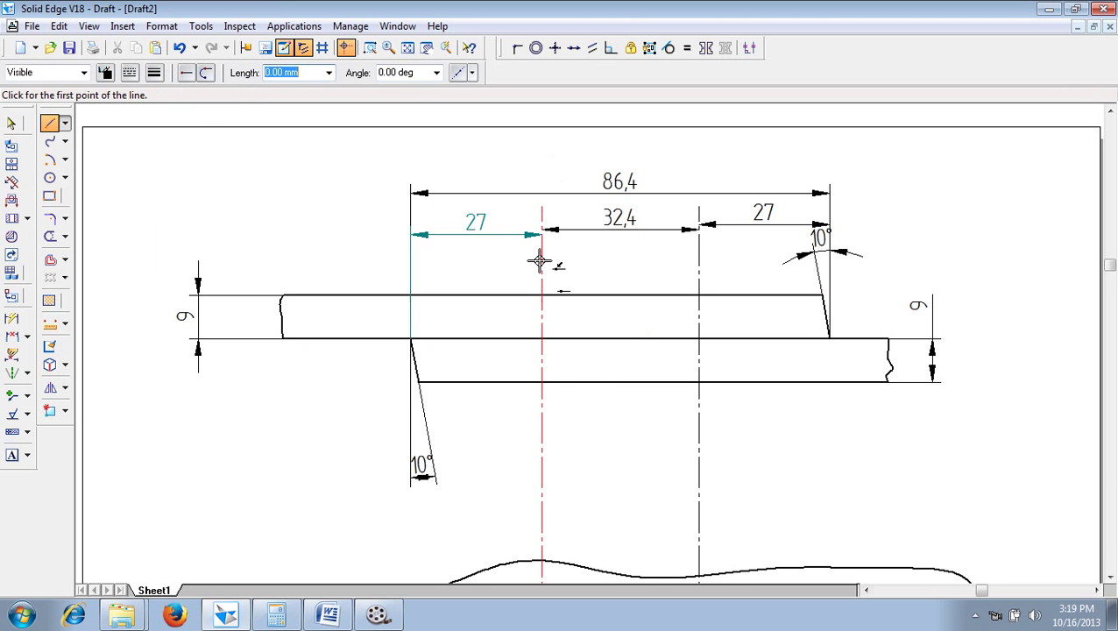
{"action": "left_click", "coordinate": [543, 295]}
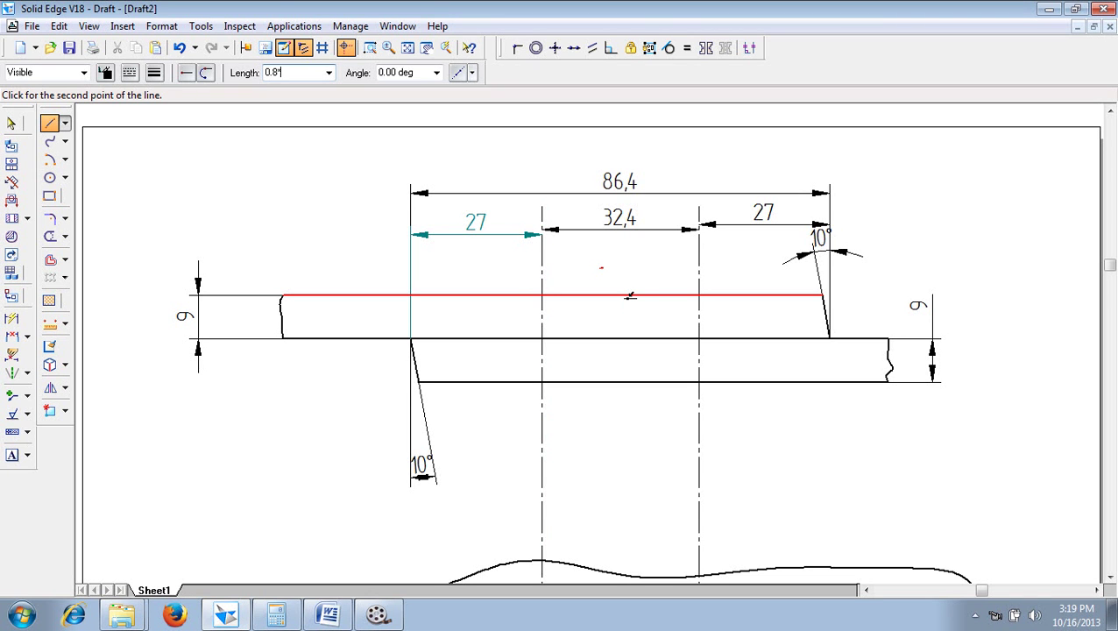
{"action": "key", "text": "Tab"}
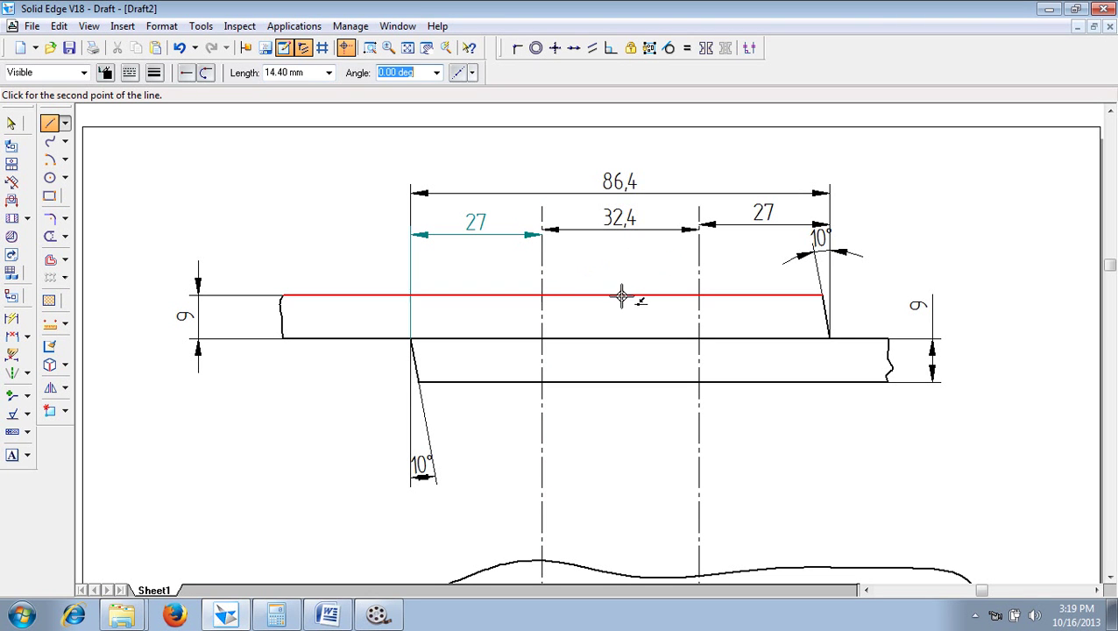
{"action": "left_click", "coordinate": [629, 294]}
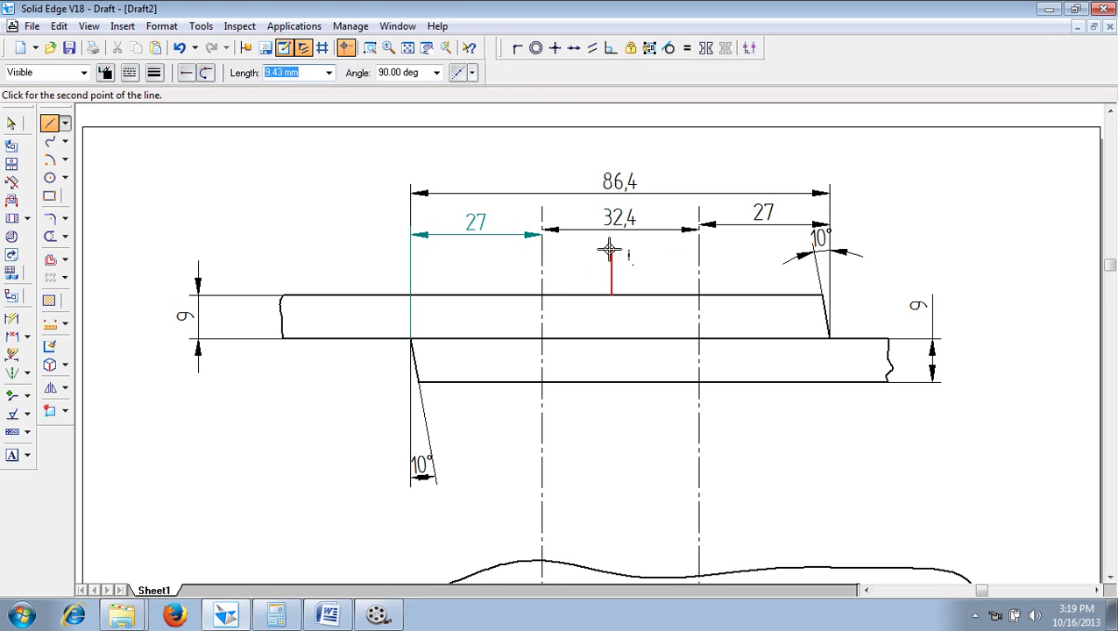
Draw a vertical construction line up from the horizontal line's right end, and a horizontal line from its top back to the left centre line
{"action": "key", "text": "BackSpace"}
{"action": "key", "text": "Tab"}
{"action": "left_click", "coordinate": [611, 248]}
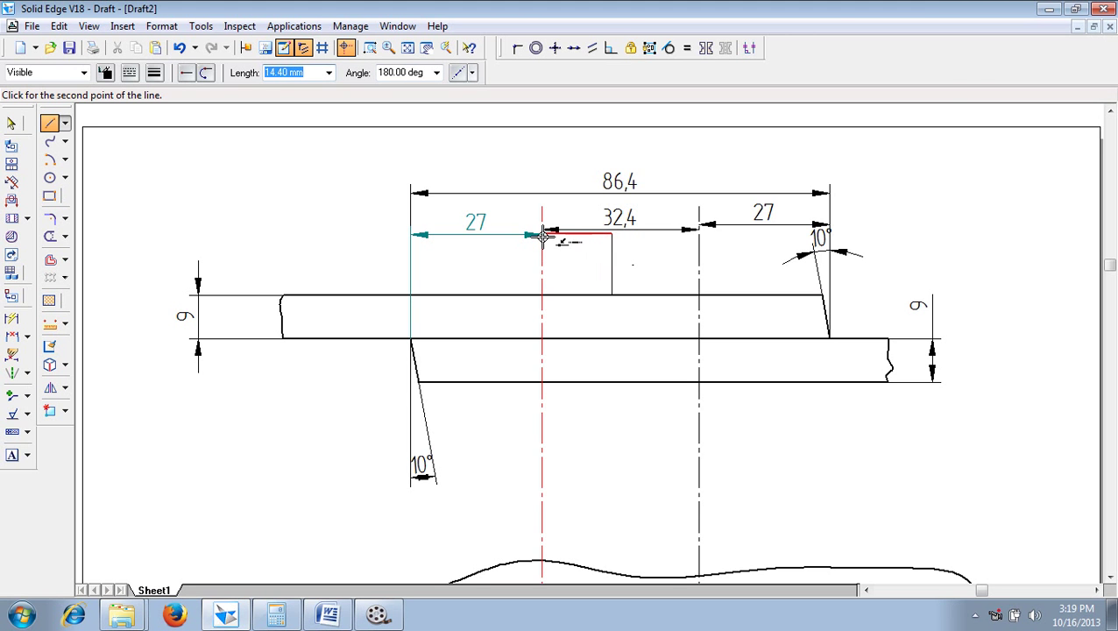
{"action": "left_click", "coordinate": [543, 235]}
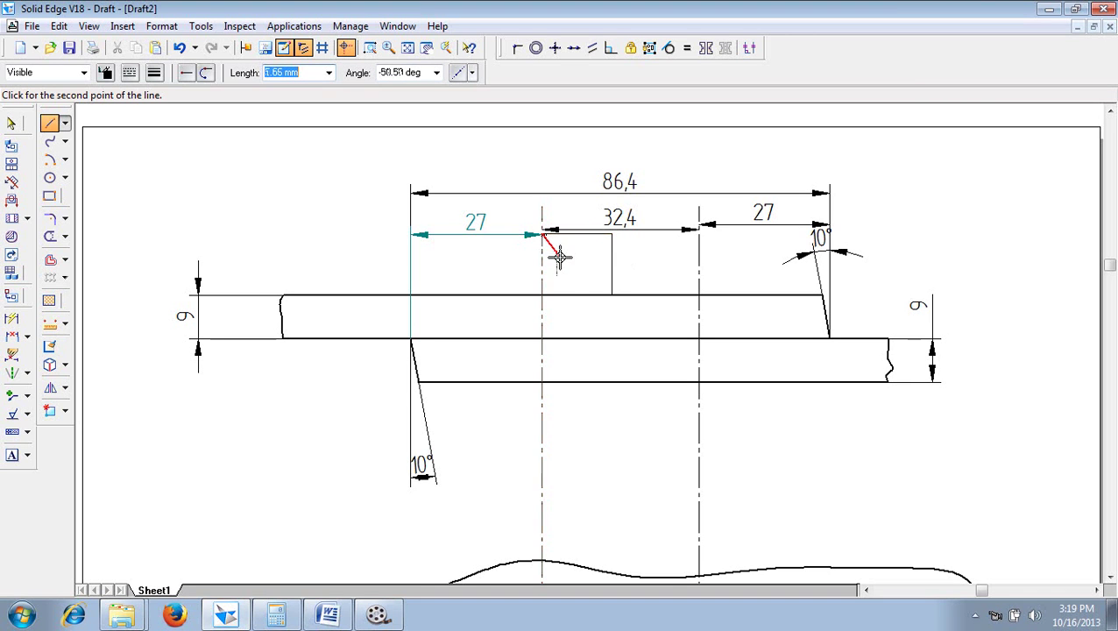
Draw the diagonal from the centre line down to the plate's top edge, and its perpendicular bisector from the midpoint to the centre line
{"action": "left_click", "coordinate": [611, 294]}
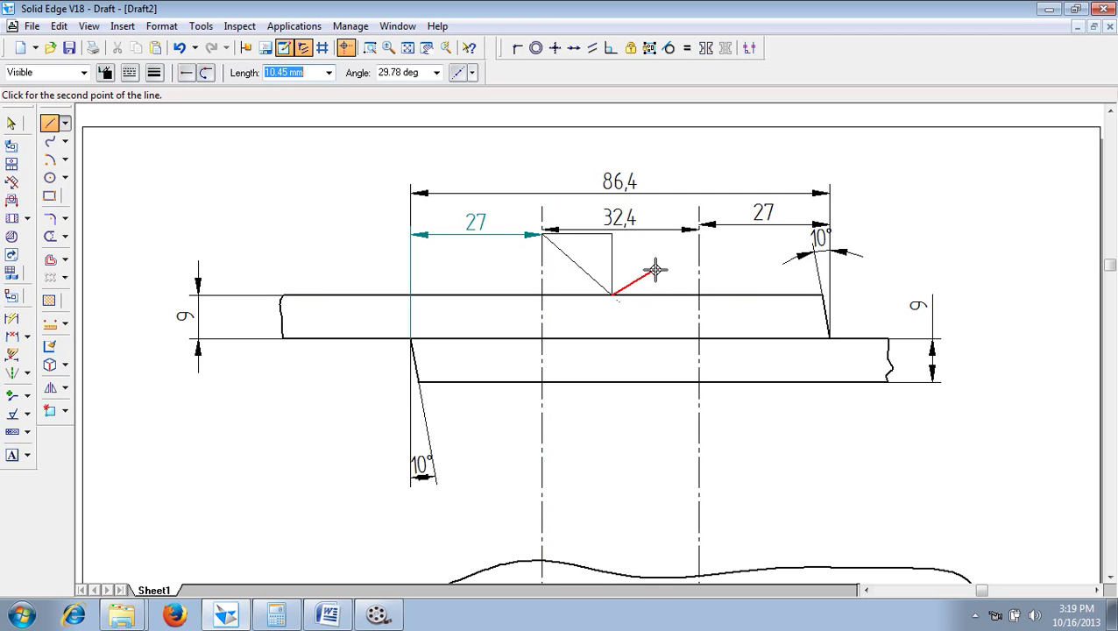
{"action": "key", "text": "Escape"}
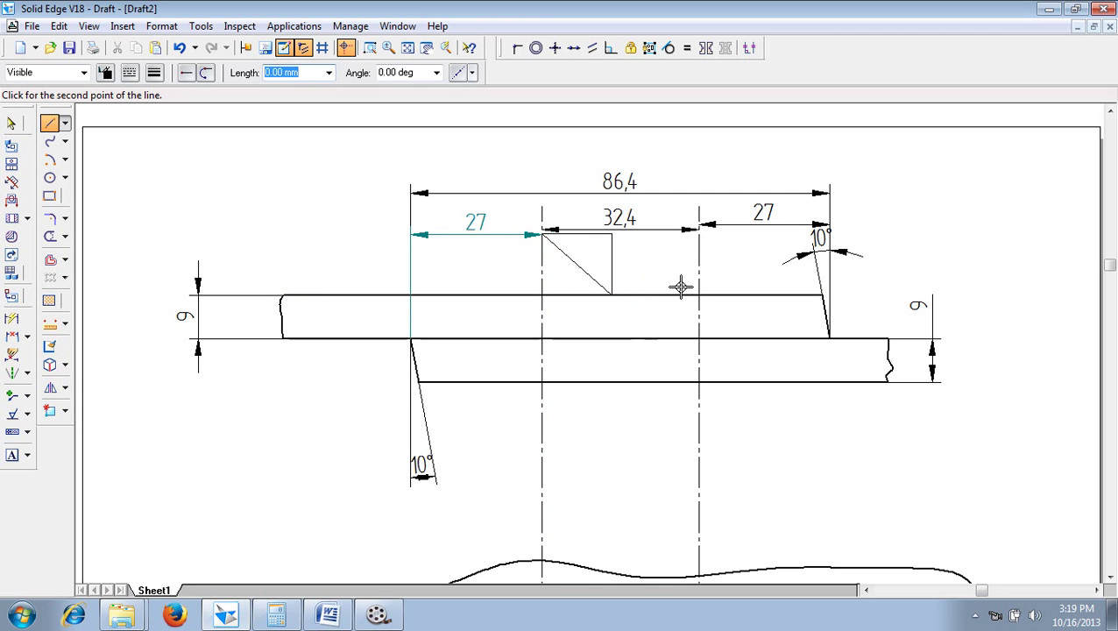
{"action": "left_click", "coordinate": [573, 264]}
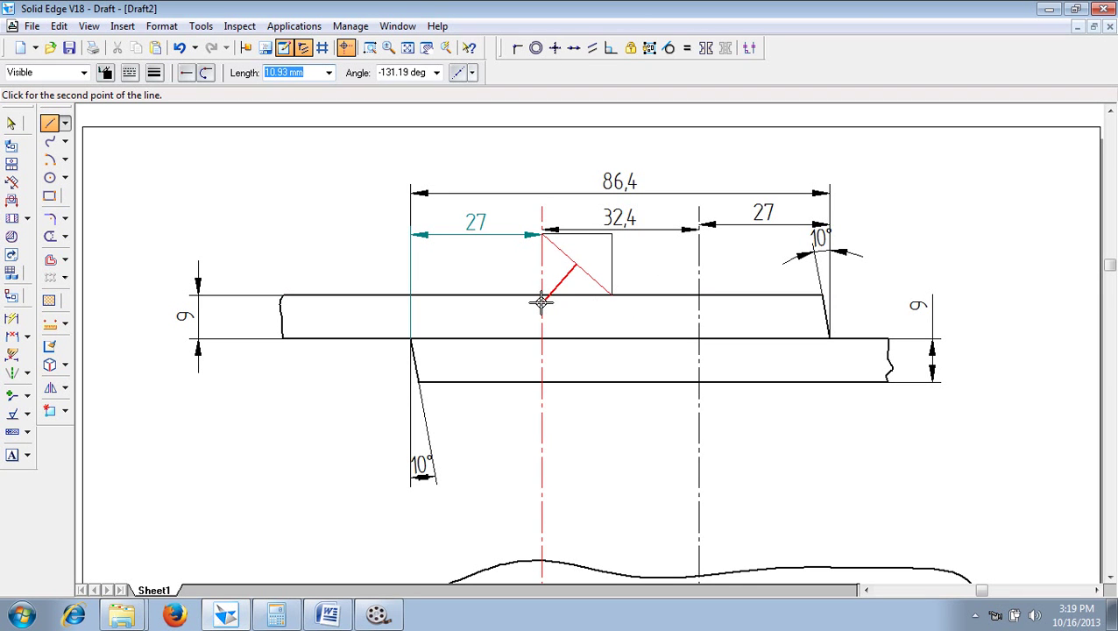
{"action": "left_click", "coordinate": [570, 318]}
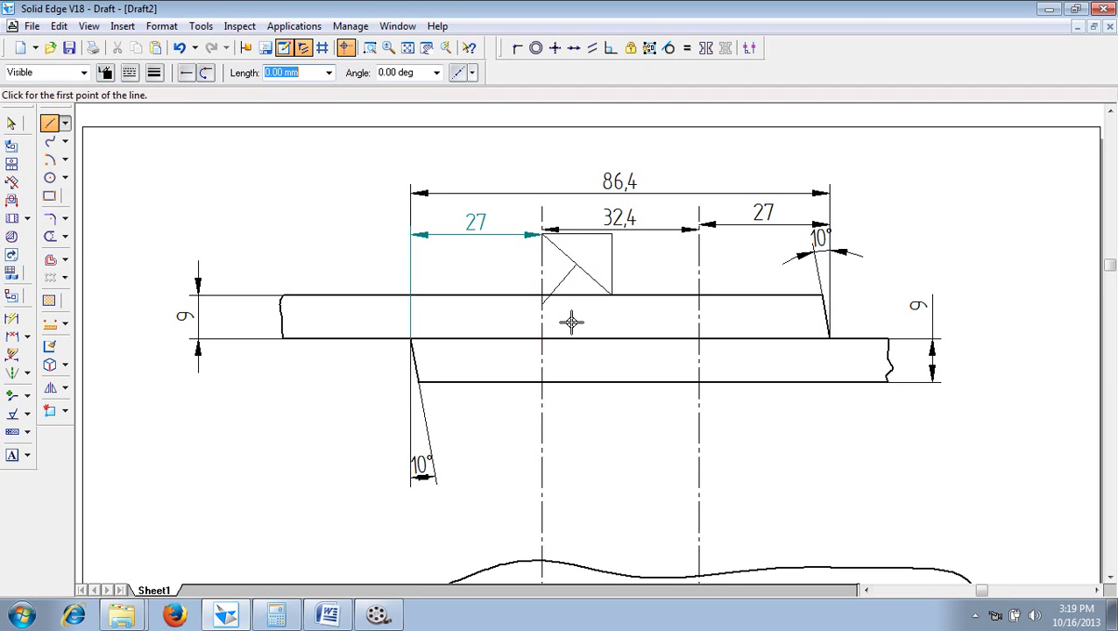
Draw the 0.50 mm wide rivet-head arc centred where the bisector meets the left centre line, from the diagonal's lower end to the plate's top edge
{"action": "left_click", "coordinate": [52, 160]}
{"action": "left_click", "coordinate": [155, 72]}
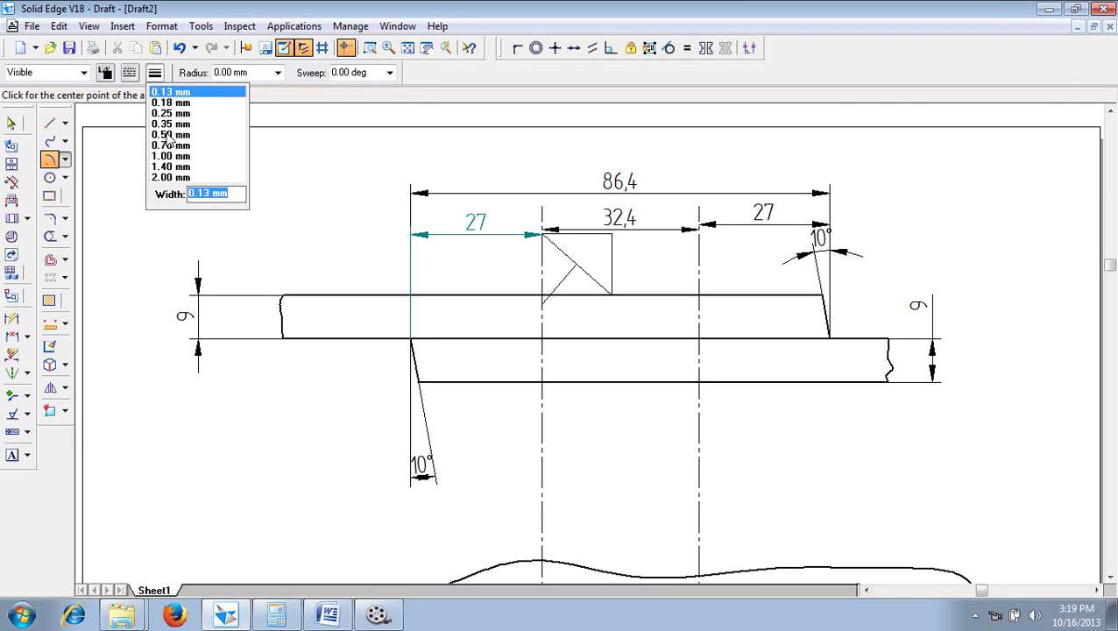
{"action": "left_click", "coordinate": [171, 135]}
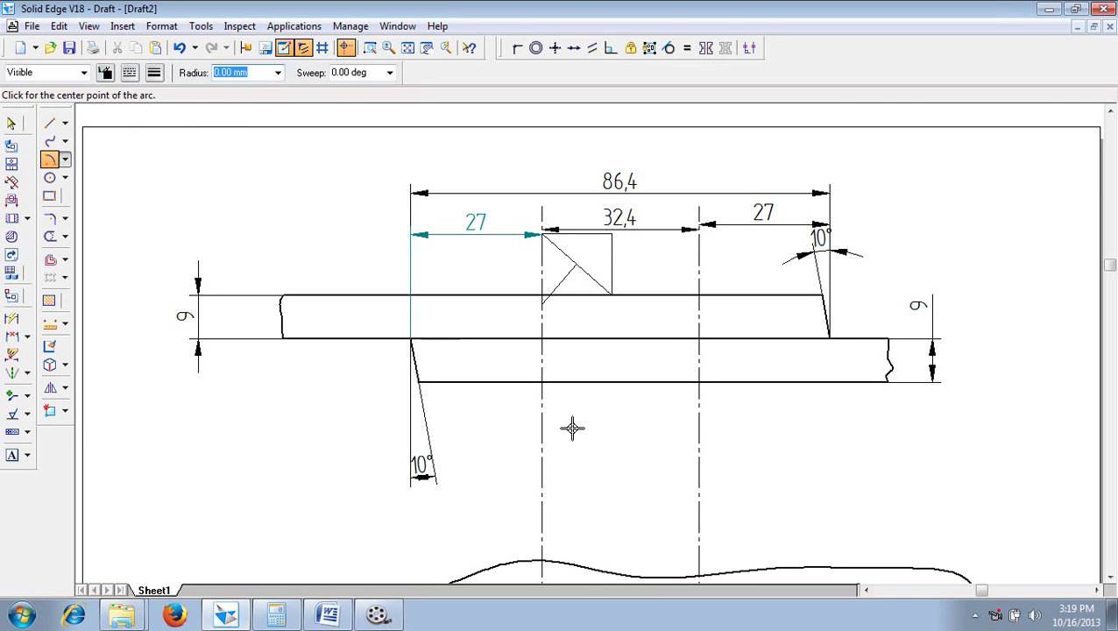
{"action": "left_click", "coordinate": [541, 304]}
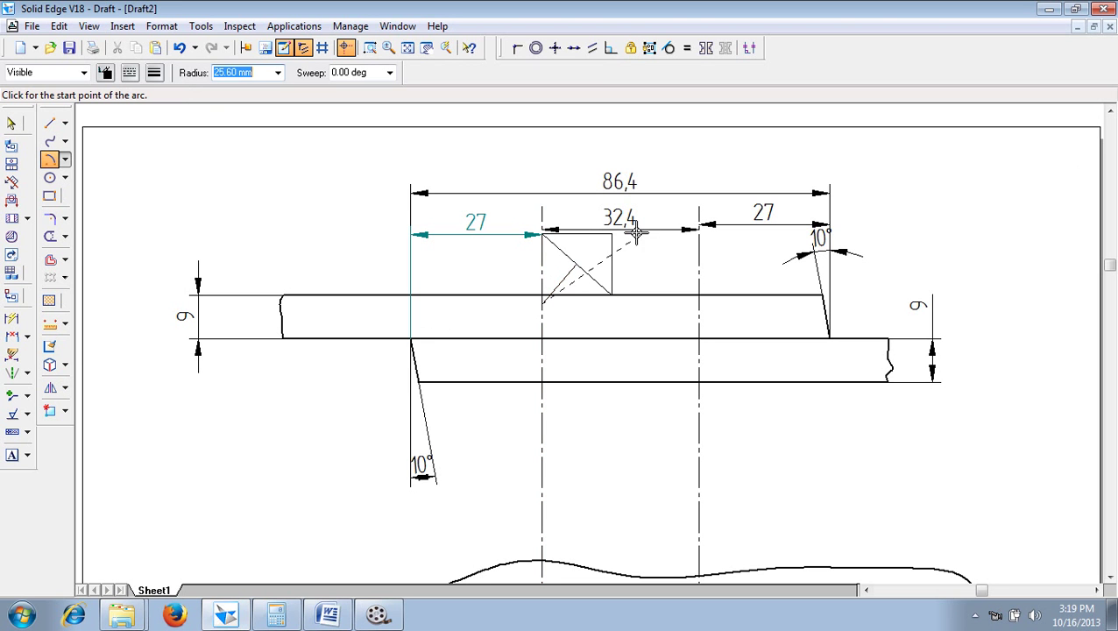
{"action": "left_click", "coordinate": [613, 295]}
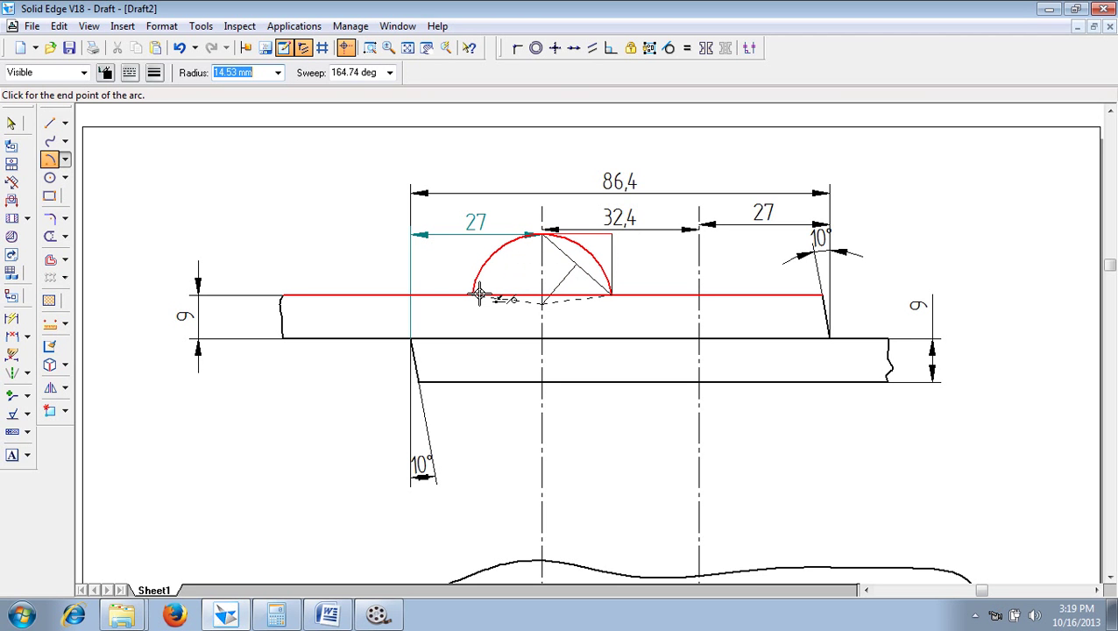
{"action": "left_click", "coordinate": [479, 295]}
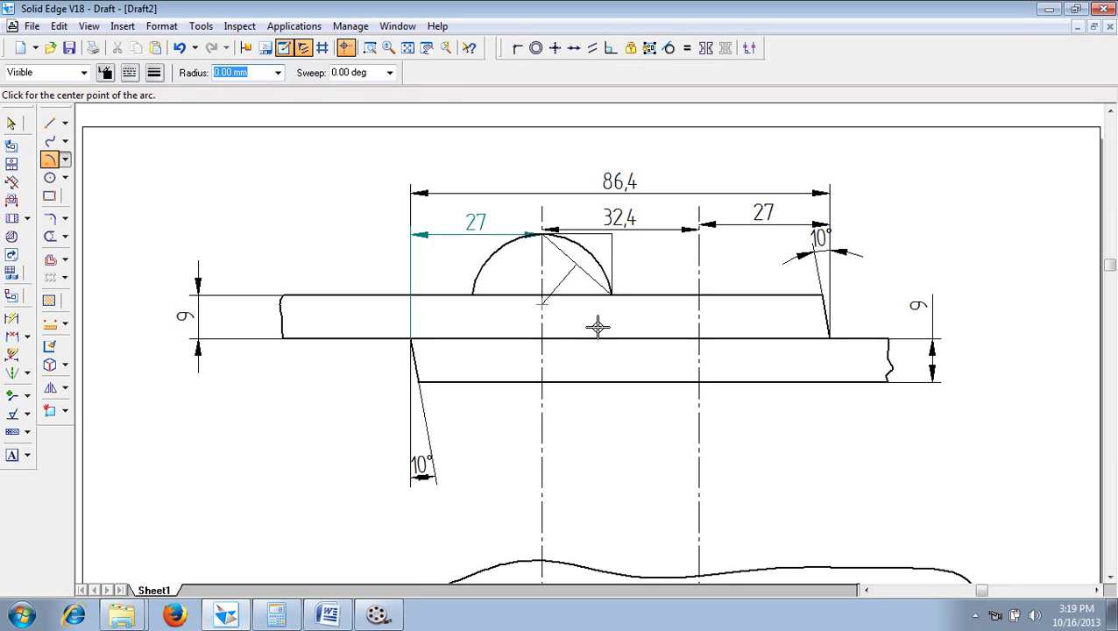
{"action": "key", "text": "Escape"}
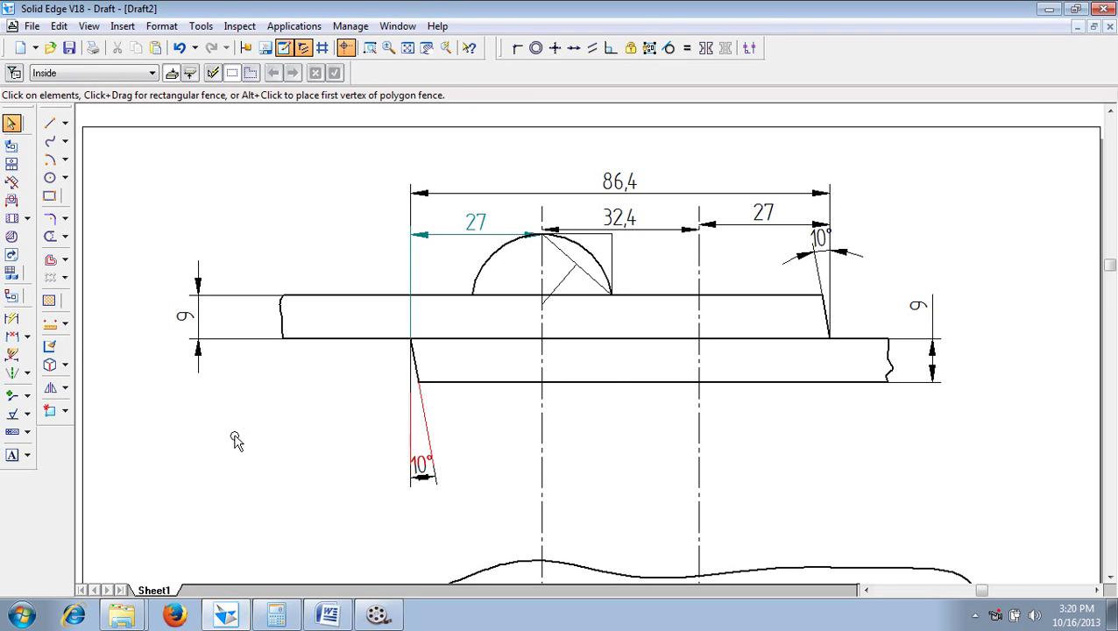
Copy the rivet-head arc from the left centre line to the right centre line along the upper plate's top edge
{"action": "left_click", "coordinate": [65, 387]}
{"action": "left_click", "coordinate": [114, 392]}
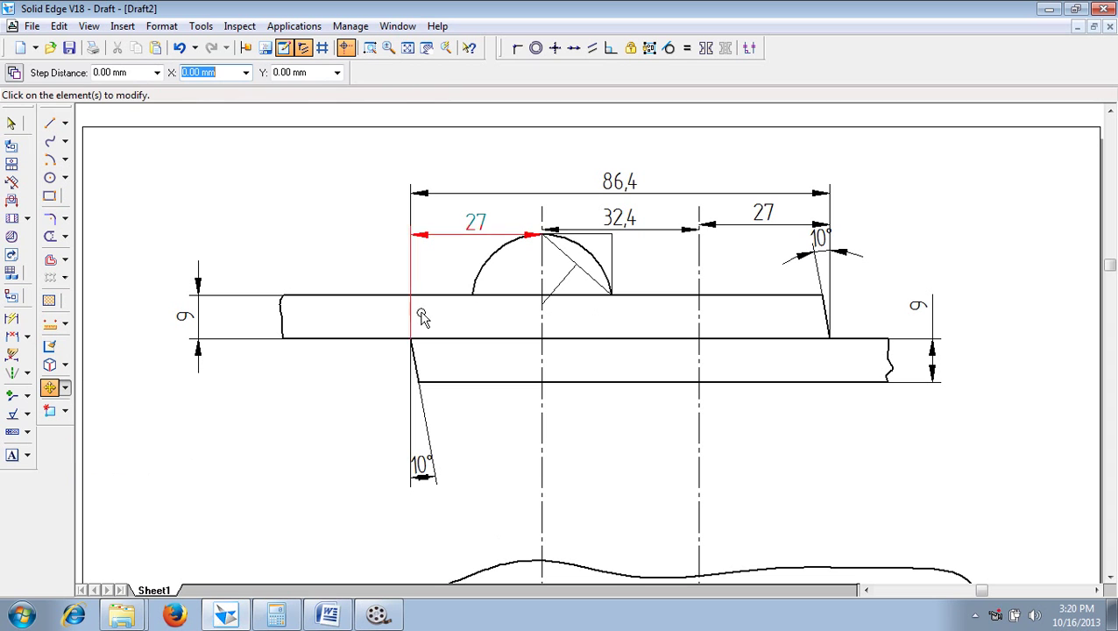
{"action": "left_click", "coordinate": [477, 277]}
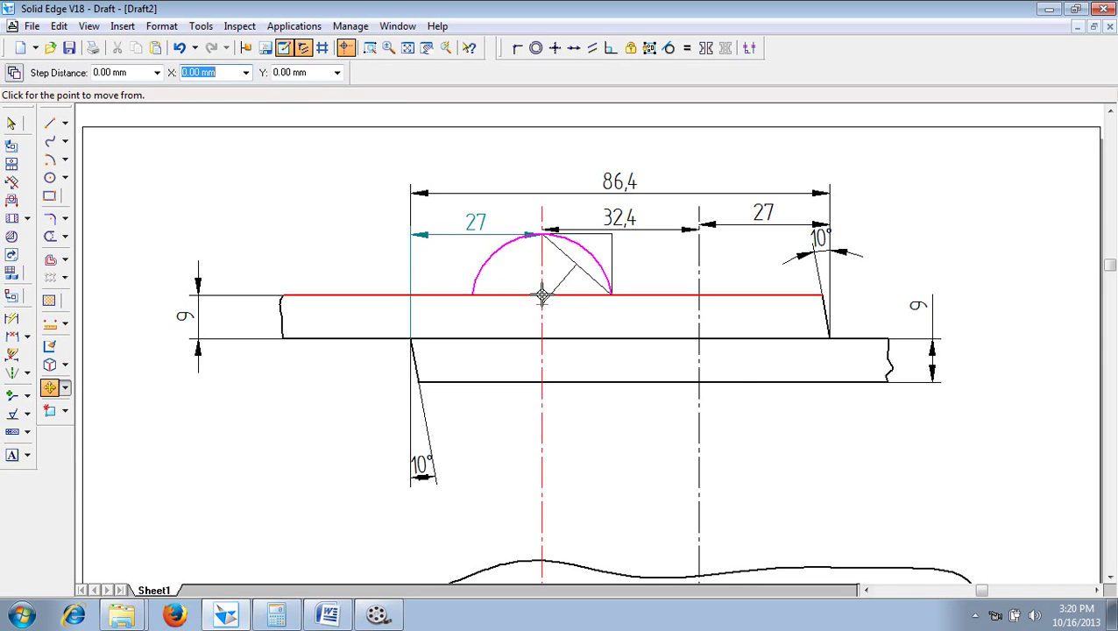
{"action": "left_click", "coordinate": [542, 296]}
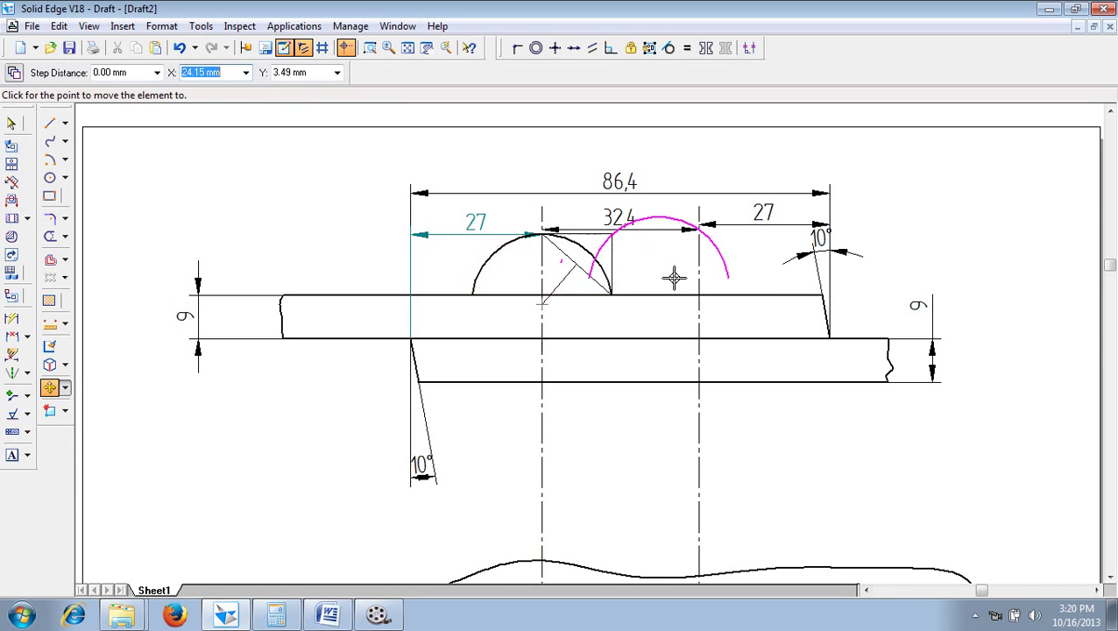
{"action": "left_click", "coordinate": [16, 75]}
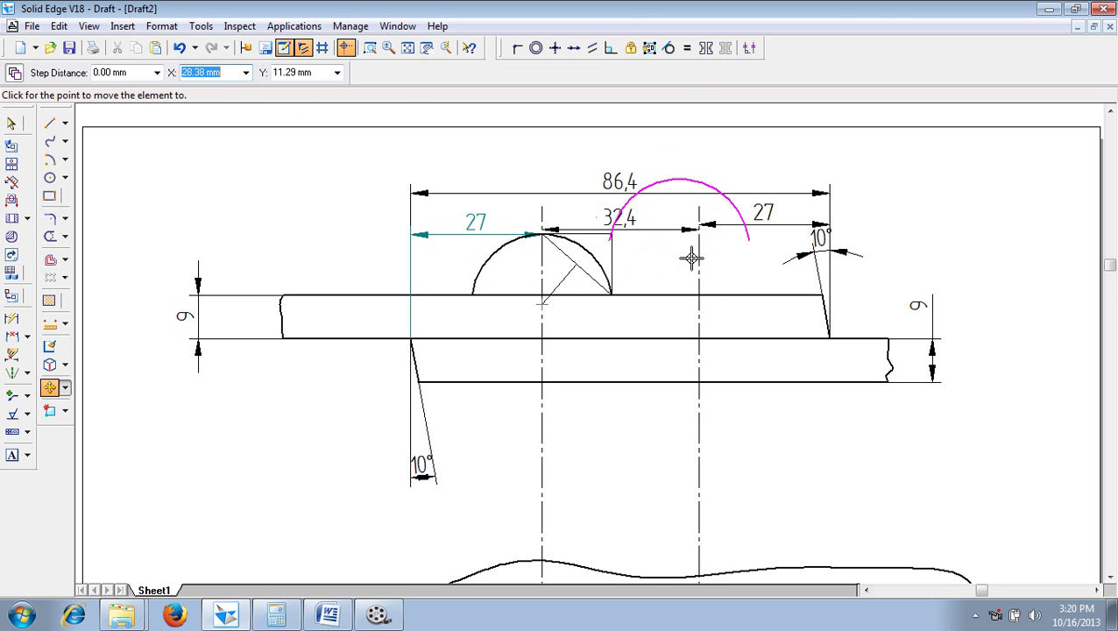
{"action": "left_click", "coordinate": [699, 296]}
{"action": "right_click", "coordinate": [745, 336]}
{"action": "key", "text": "Escape"}
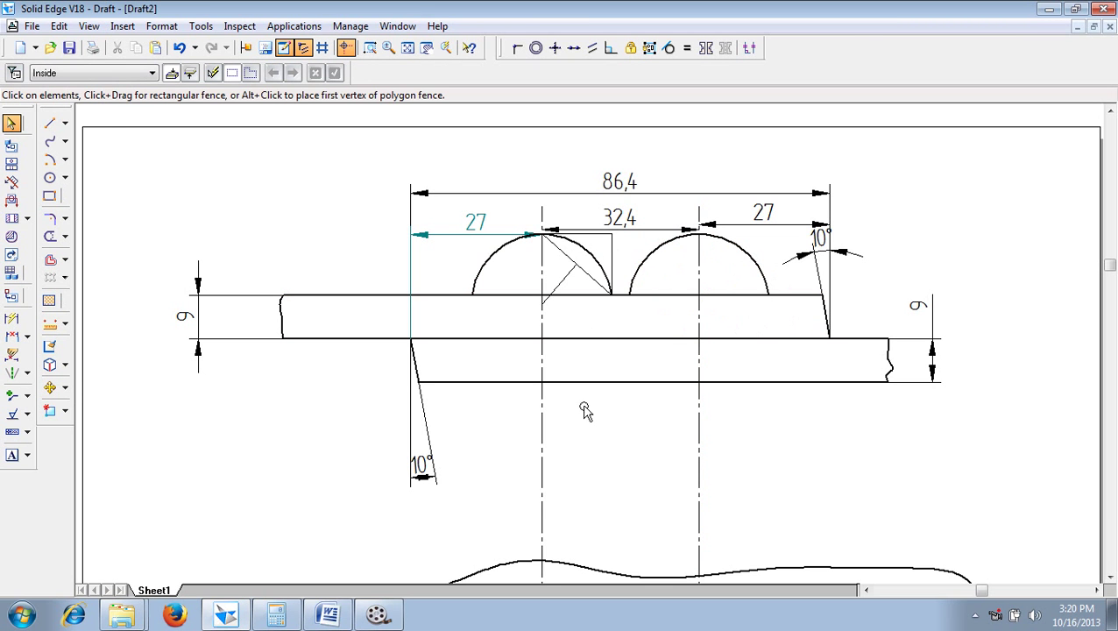
Mirror both rivet-head arcs about the contact line between the two plates, keeping the originals
{"action": "left_click", "coordinate": [64, 387]}
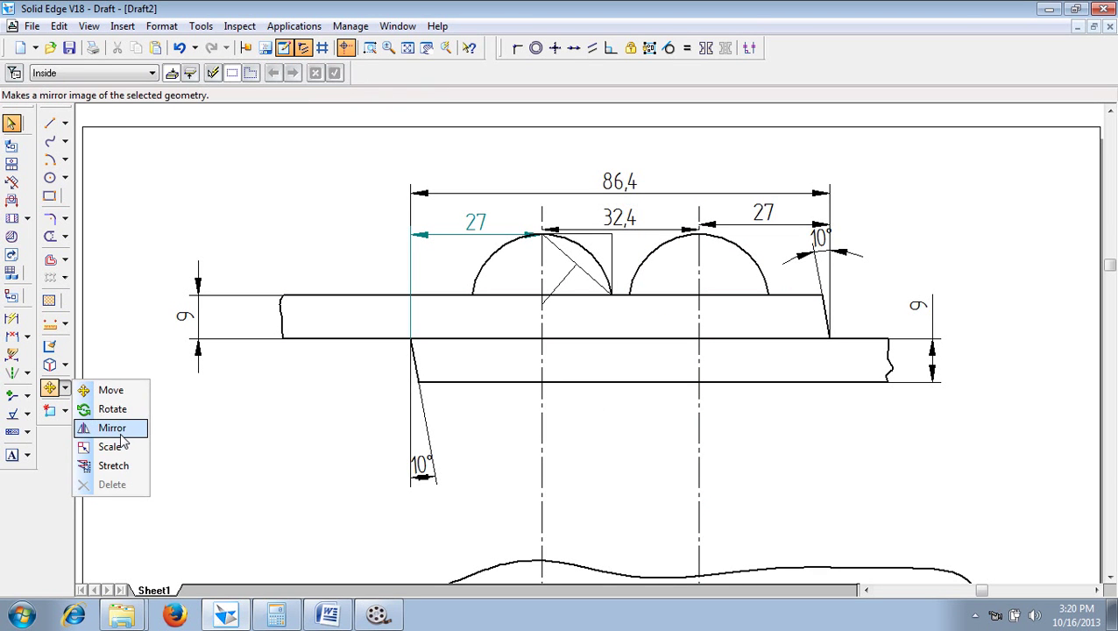
{"action": "left_click", "coordinate": [114, 429]}
{"action": "left_click", "coordinate": [504, 271]}
{"action": "left_click", "coordinate": [644, 259]}
{"action": "right_click", "coordinate": [642, 263]}
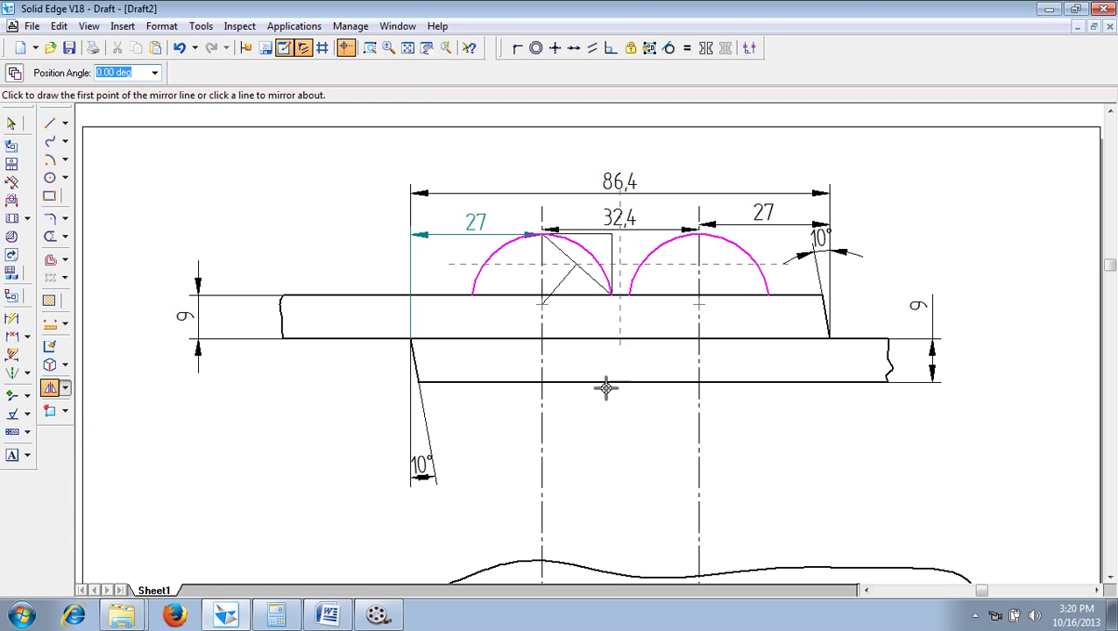
{"action": "left_click", "coordinate": [581, 339]}
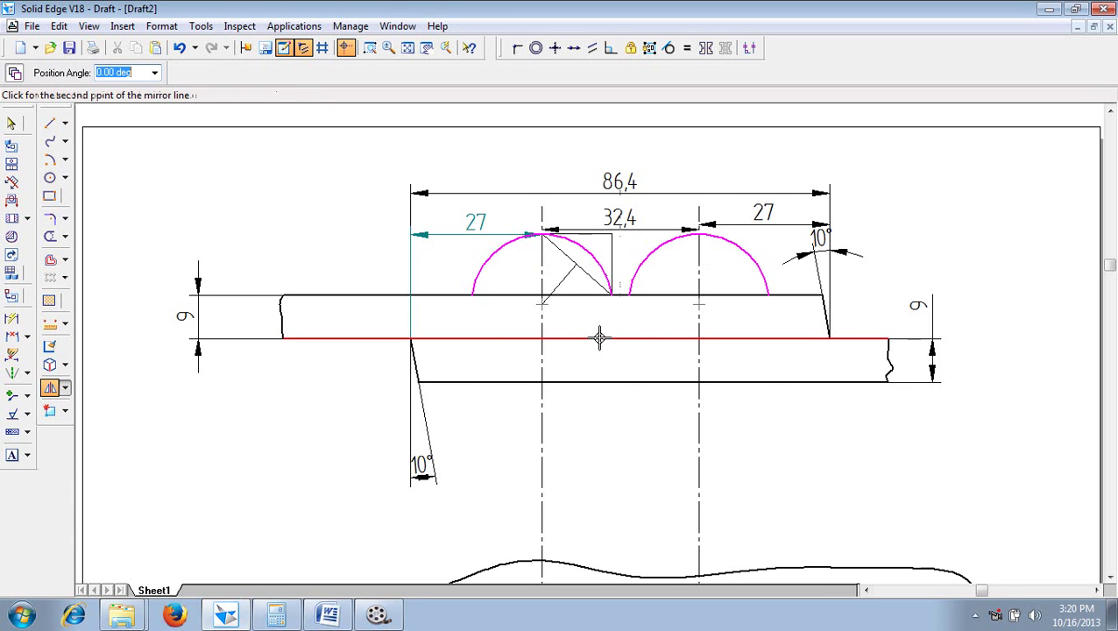
{"action": "left_click", "coordinate": [792, 338]}
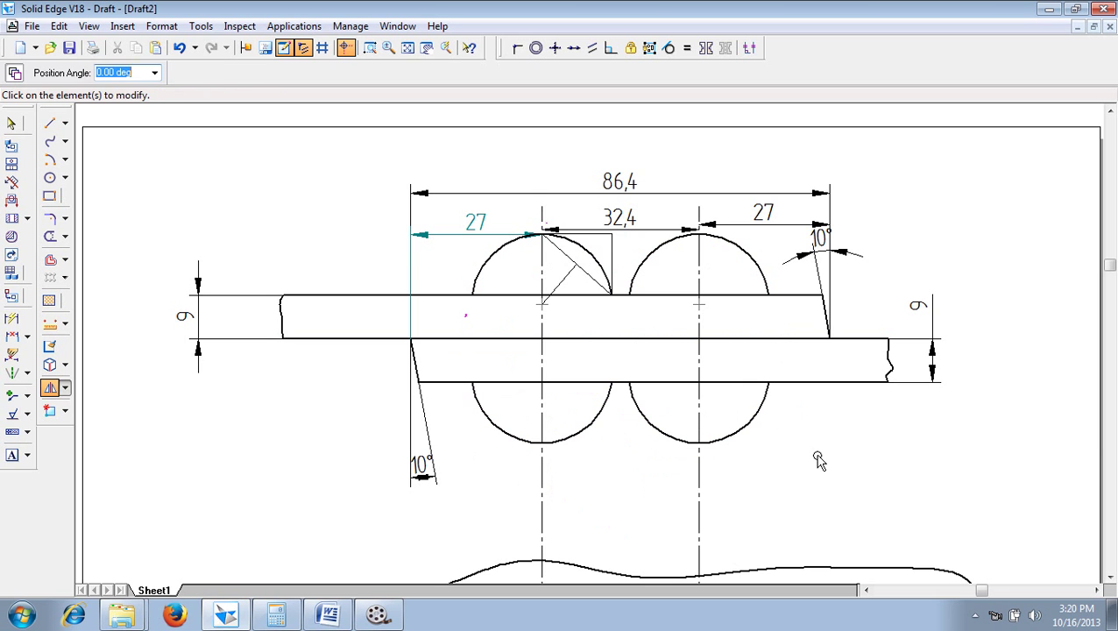
{"action": "key", "text": "Escape"}
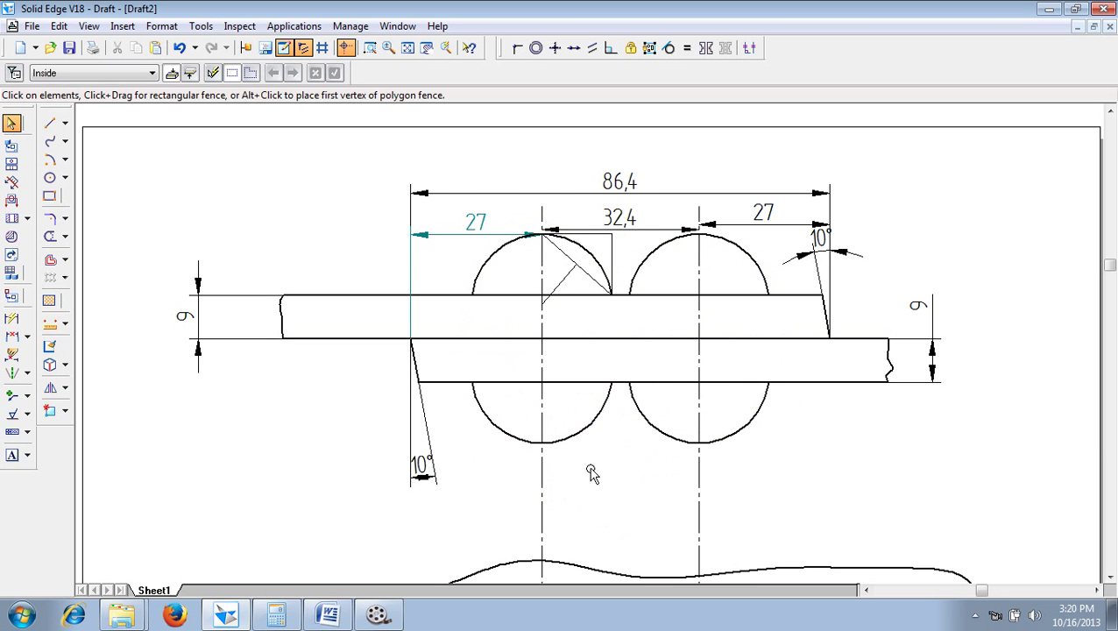
Draw a 2.00 mm wide horizontal line across the plan through the lower rivet on the left centre line, extending past both plate outlines
{"action": "left_click", "coordinate": [410, 50]}
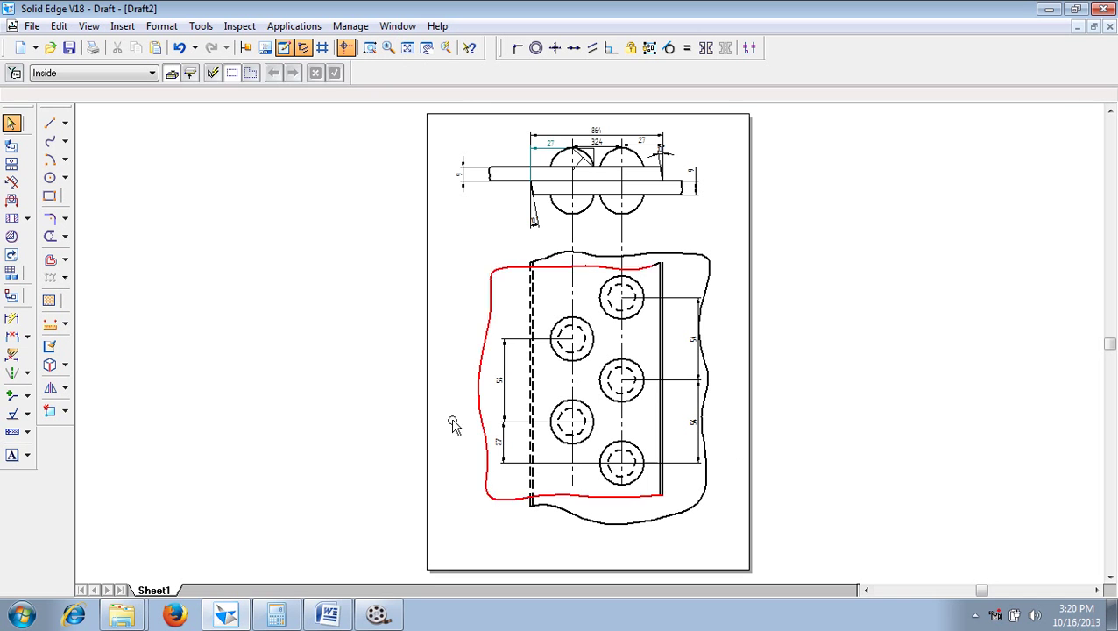
{"action": "left_click", "coordinate": [50, 122]}
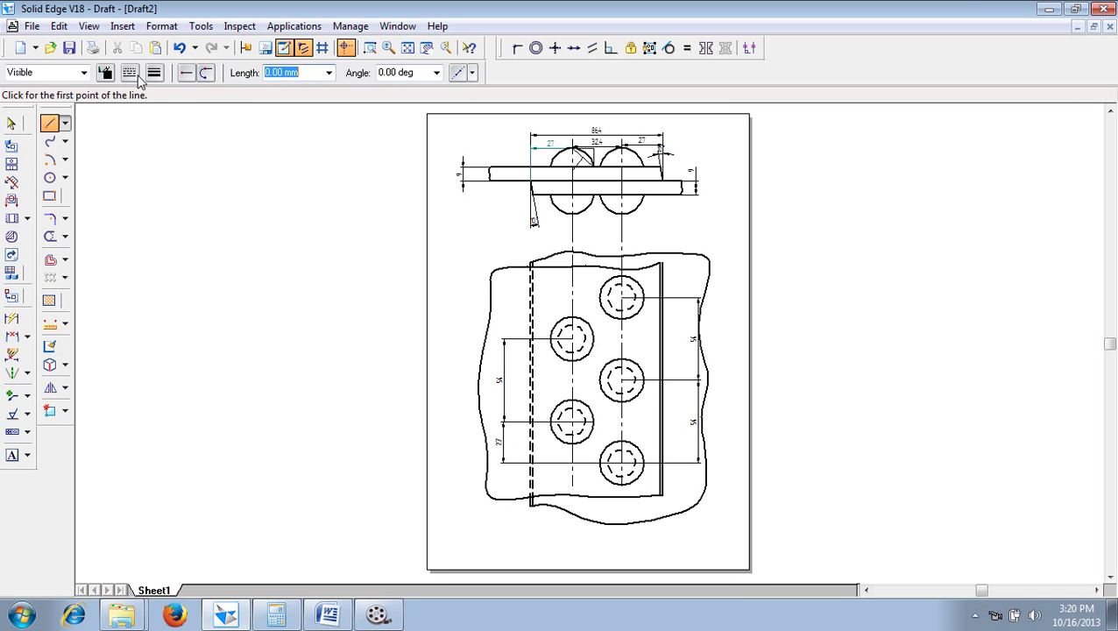
{"action": "left_click", "coordinate": [130, 72]}
{"action": "left_click", "coordinate": [154, 75]}
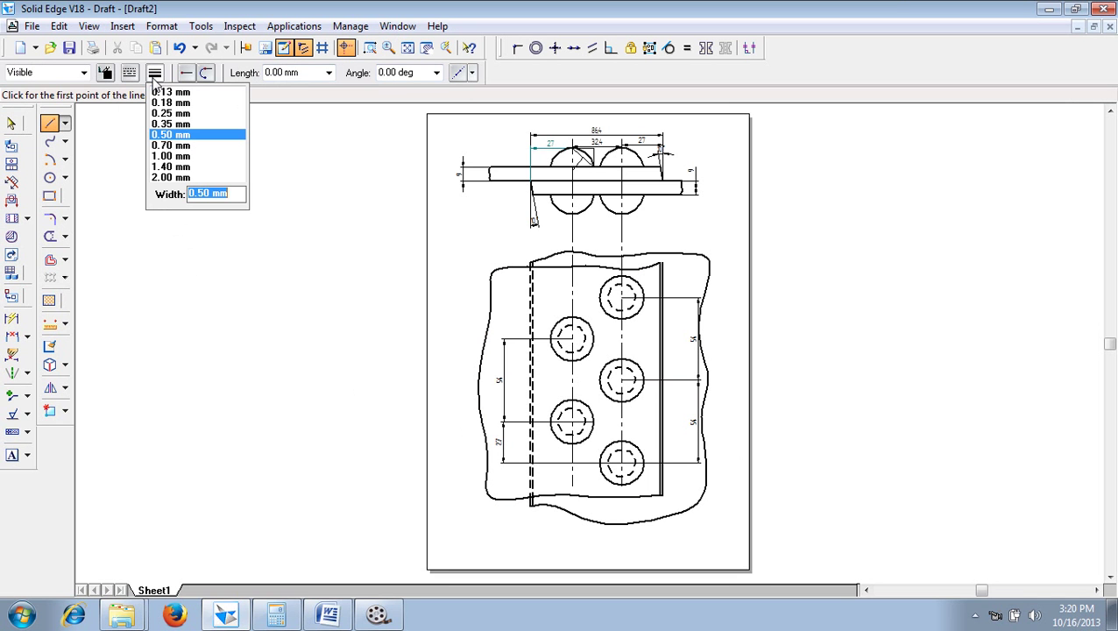
{"action": "left_click", "coordinate": [171, 178]}
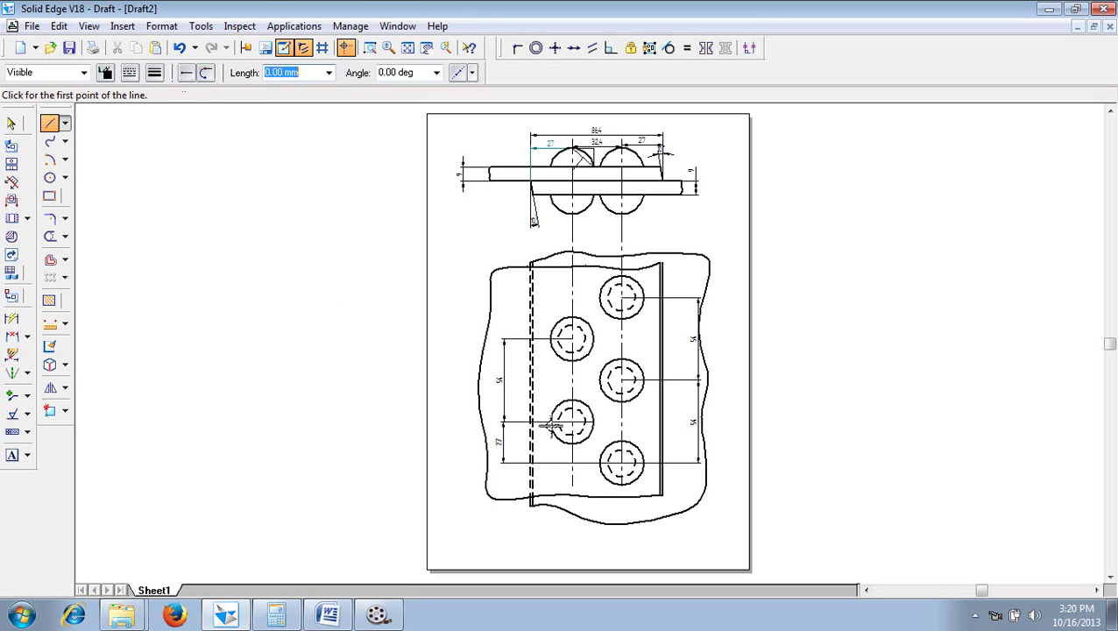
{"action": "left_click", "coordinate": [410, 421]}
{"action": "left_click", "coordinate": [773, 422]}
{"action": "key", "text": "Escape"}
{"action": "key", "text": "Escape"}
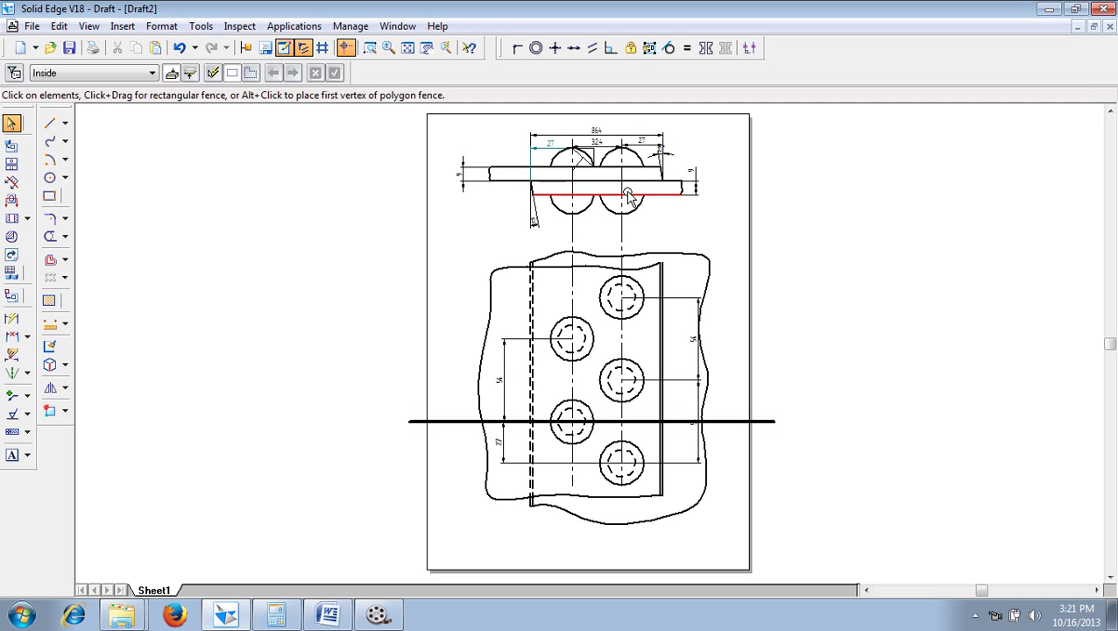
Draw two 0.50 mm wide vertical shank lines, 18 mm long, through both plates in the elevation, one on each side of the left centre line
{"action": "left_click", "coordinate": [368, 47]}
{"action": "left_click", "coordinate": [464, 144]}
{"action": "left_click", "coordinate": [627, 254]}
{"action": "left_click", "coordinate": [49, 123]}
{"action": "left_click", "coordinate": [154, 73]}
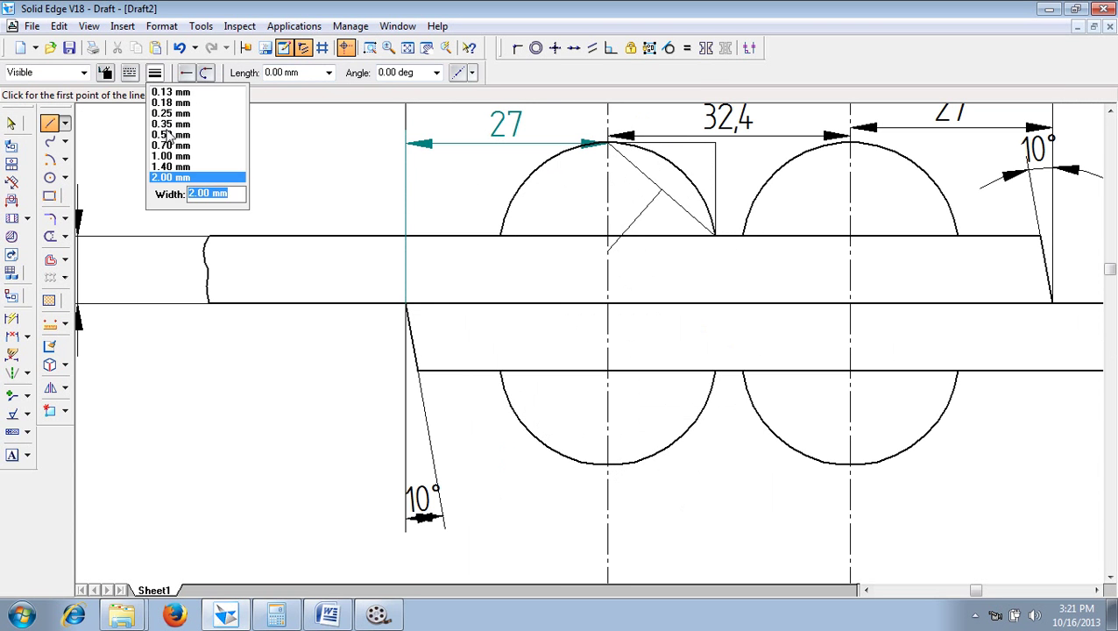
{"action": "left_click", "coordinate": [170, 132]}
{"action": "left_click", "coordinate": [555, 260]}
{"action": "left_click", "coordinate": [555, 369]}
{"action": "right_click", "coordinate": [656, 367]}
{"action": "left_click", "coordinate": [673, 370]}
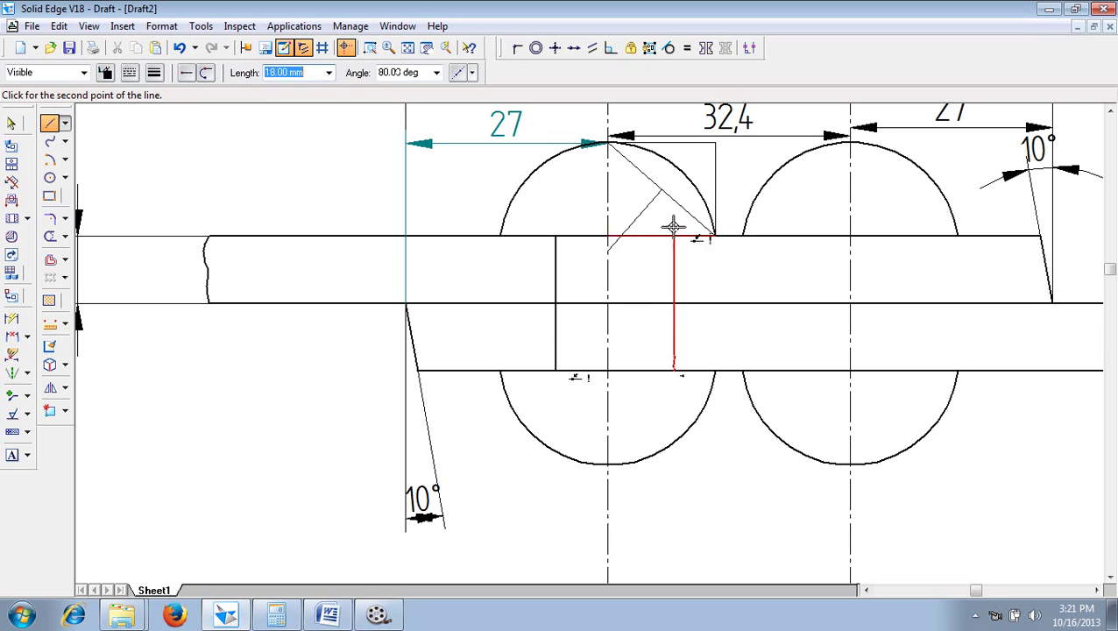
{"action": "left_click", "coordinate": [674, 236]}
{"action": "right_click", "coordinate": [711, 286]}
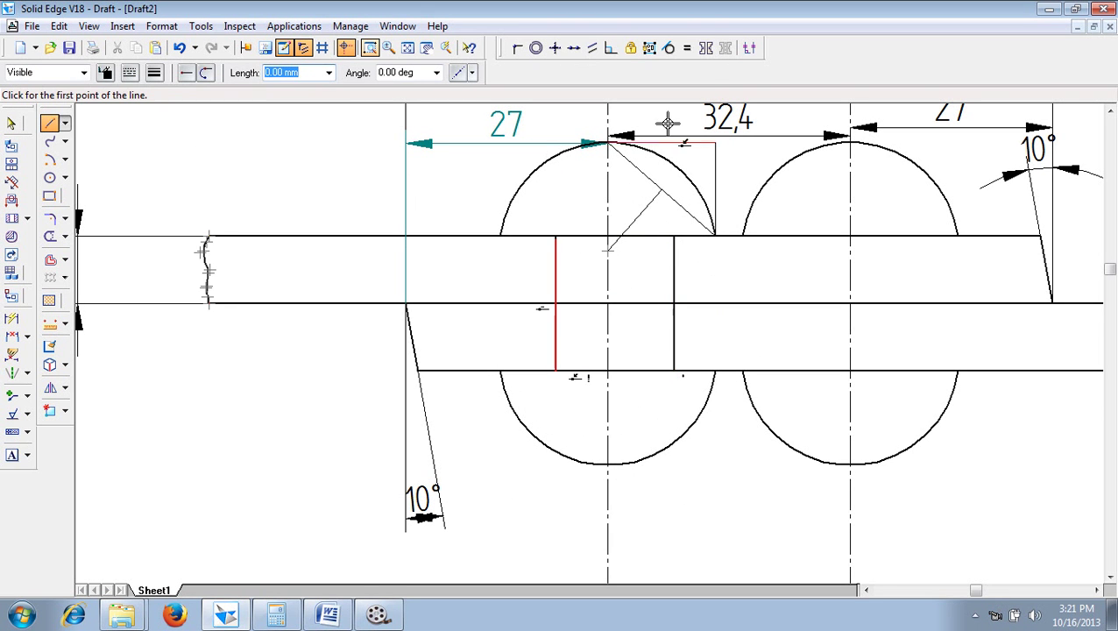
Make the two shank lines symmetric about the left centre line
{"action": "left_click", "coordinate": [706, 49]}
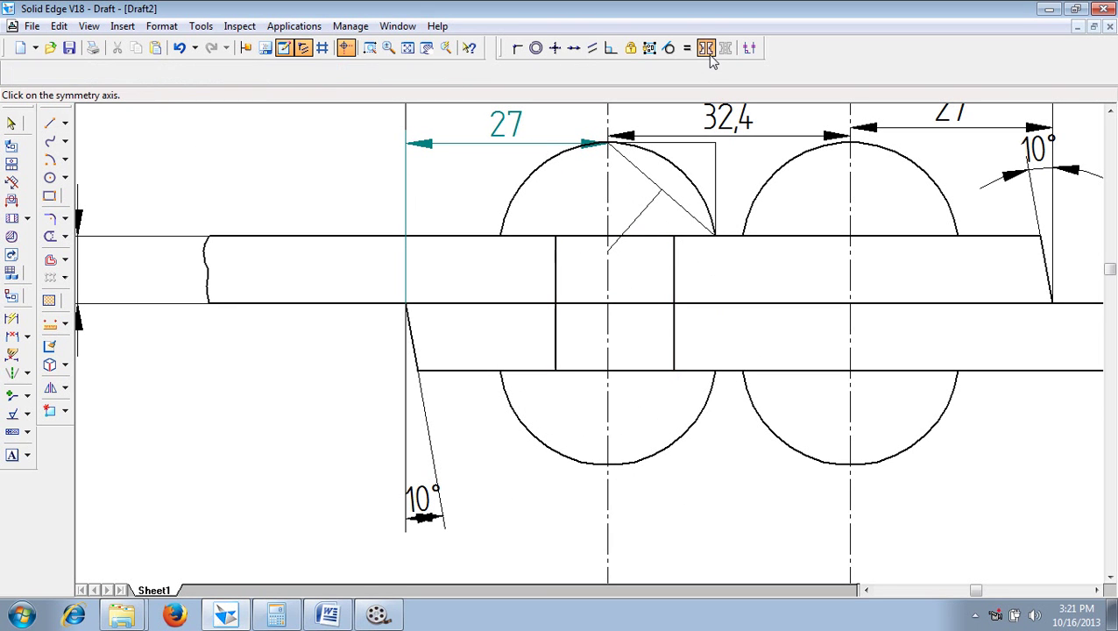
{"action": "left_click", "coordinate": [607, 284]}
{"action": "left_click", "coordinate": [556, 277]}
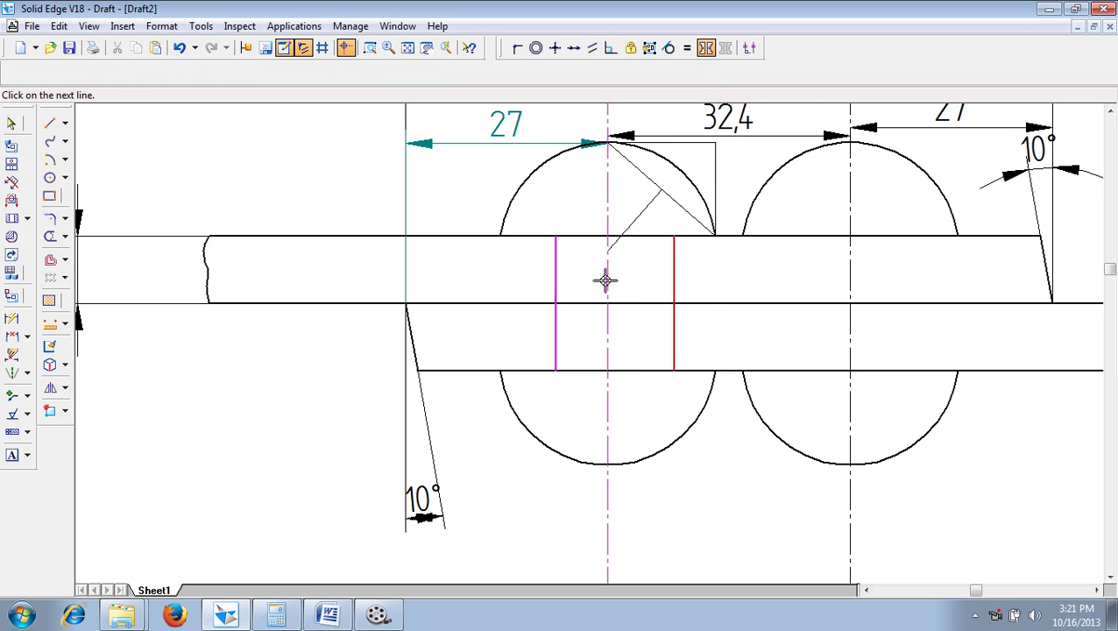
{"action": "left_click", "coordinate": [673, 277]}
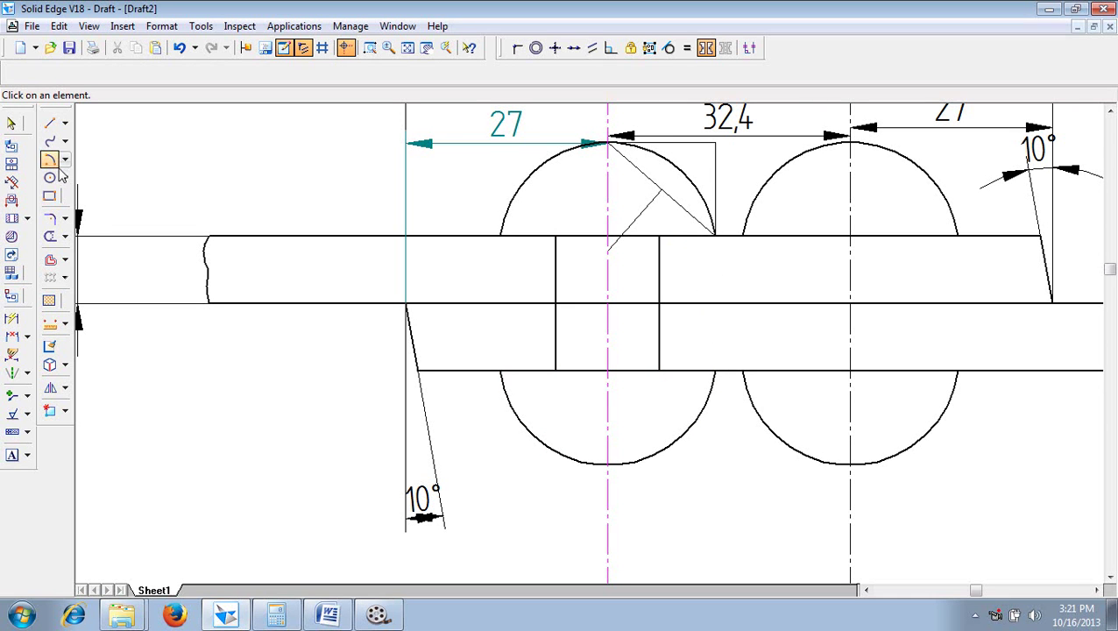
{"action": "left_click", "coordinate": [25, 124]}
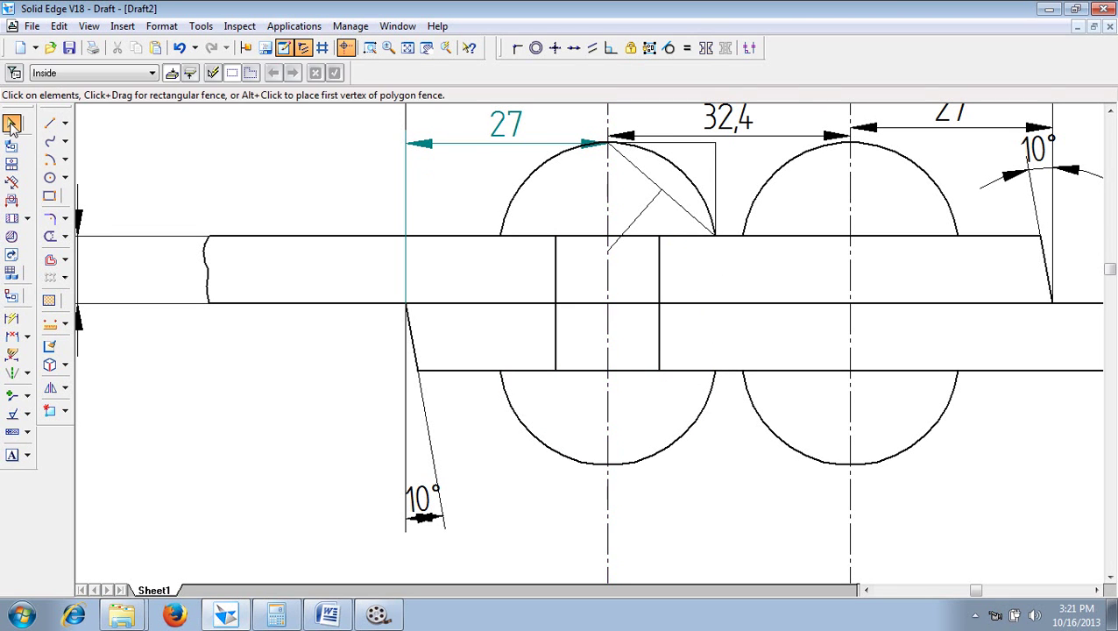
Dimension the distance between the two shank lines and set it to 18 mm
{"action": "left_click", "coordinate": [11, 336]}
{"action": "left_click", "coordinate": [556, 280]}
{"action": "left_click", "coordinate": [657, 280]}
{"action": "left_click", "coordinate": [638, 324]}
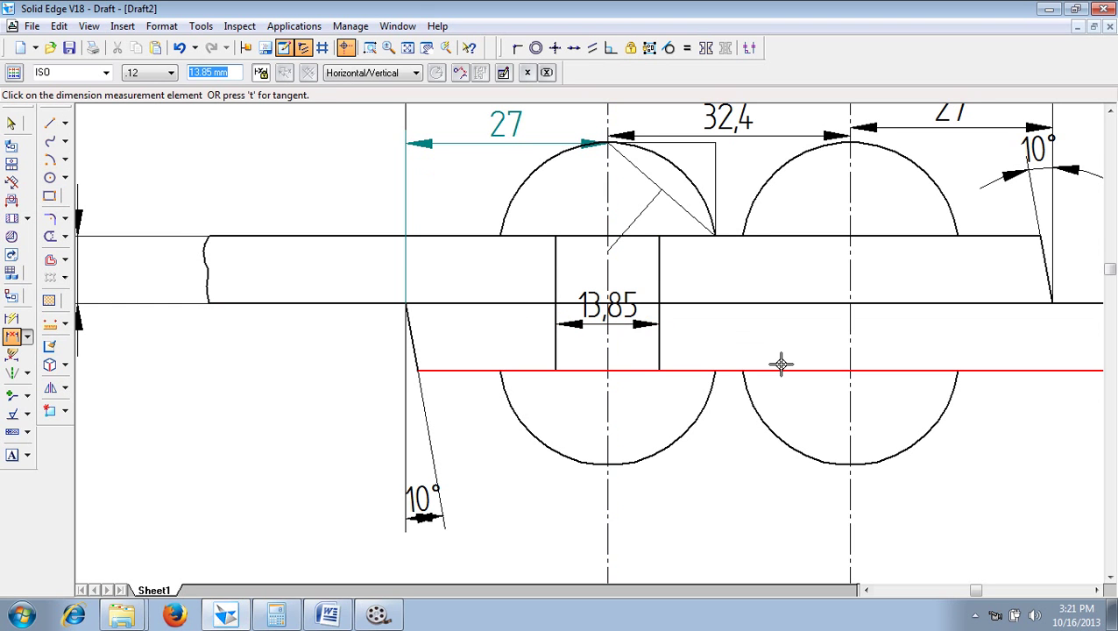
{"action": "type", "text": "18"}
{"action": "key", "text": "Return"}
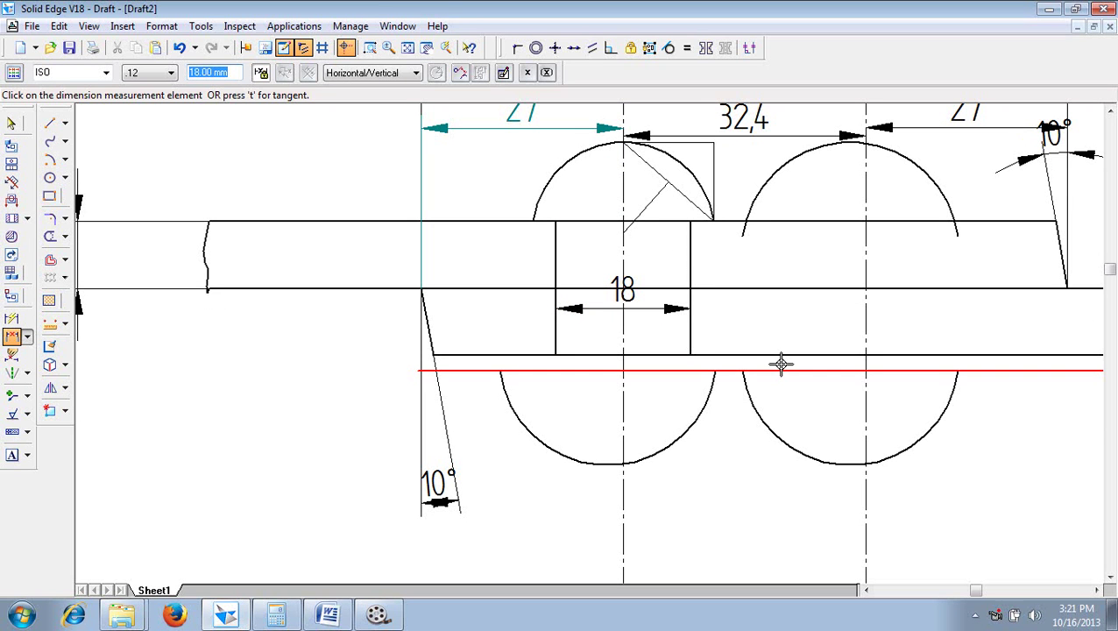
{"action": "key", "text": "Escape"}
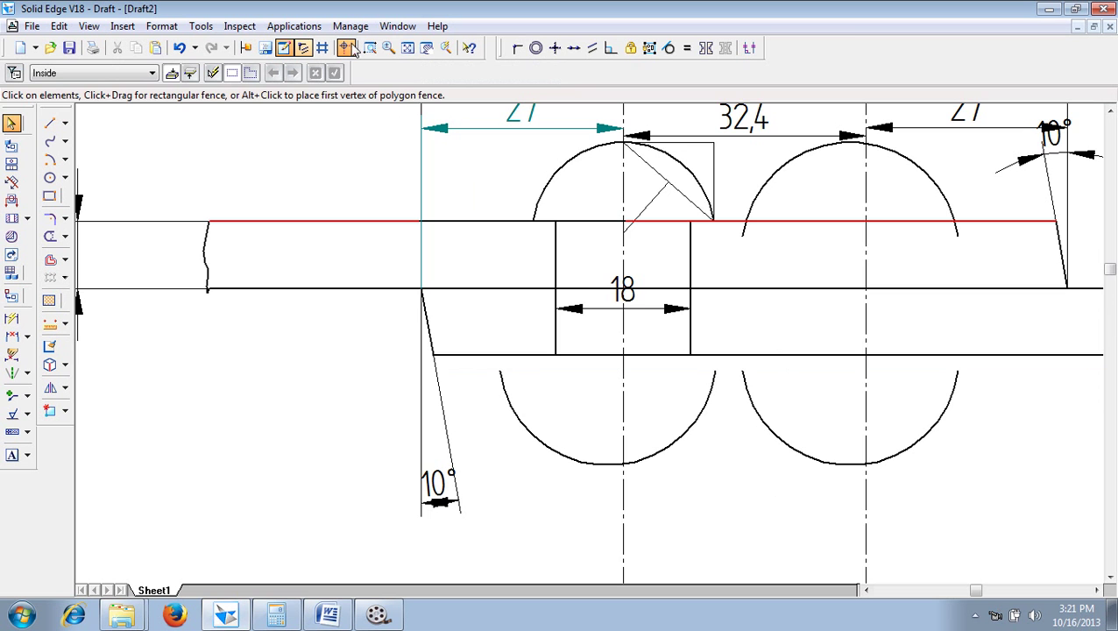
Undo the 18 mm width change and delete the width dimension between the shank lines
{"action": "left_click", "coordinate": [409, 49]}
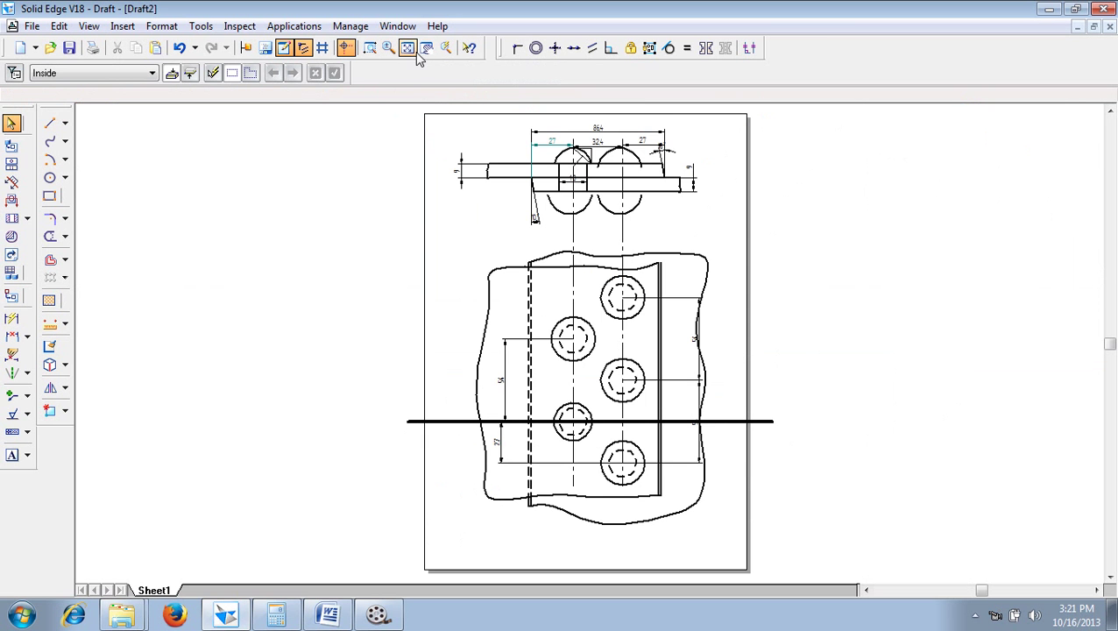
{"action": "left_click", "coordinate": [375, 49]}
{"action": "left_click", "coordinate": [508, 149]}
{"action": "left_click", "coordinate": [692, 235]}
{"action": "key", "text": "Escape"}
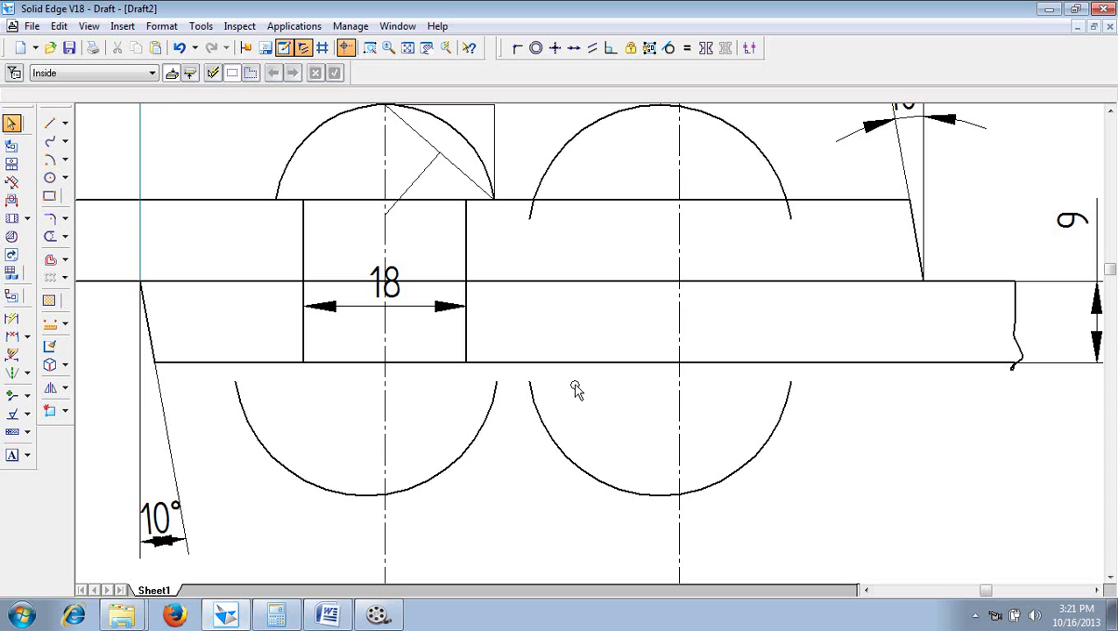
{"action": "key", "text": "ctrl+z"}
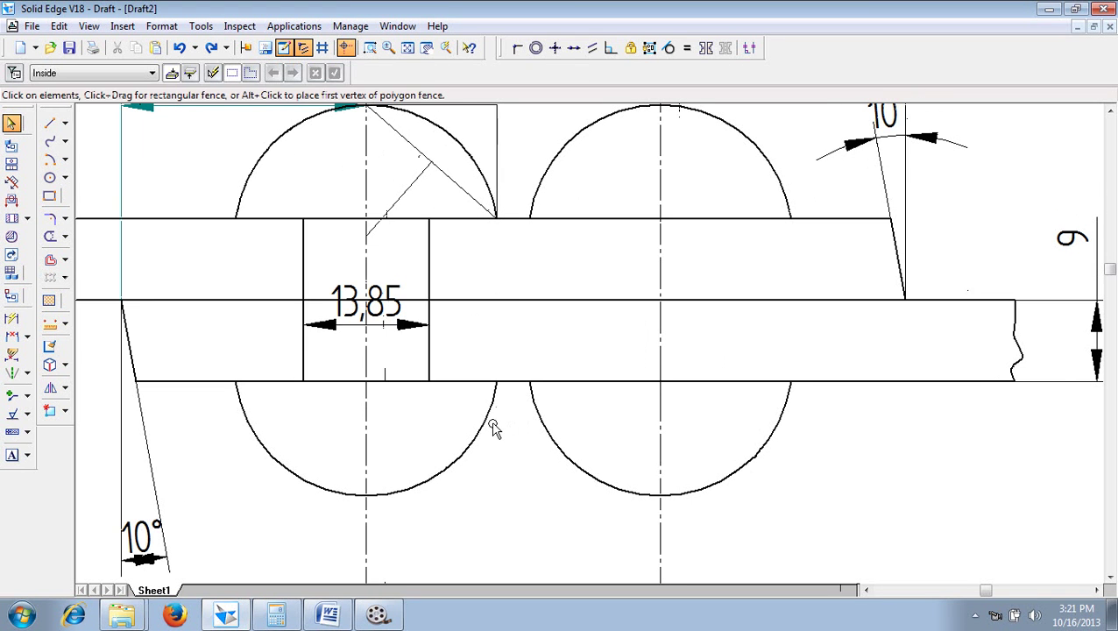
{"action": "left_click", "coordinate": [397, 325]}
{"action": "key", "text": "Escape"}
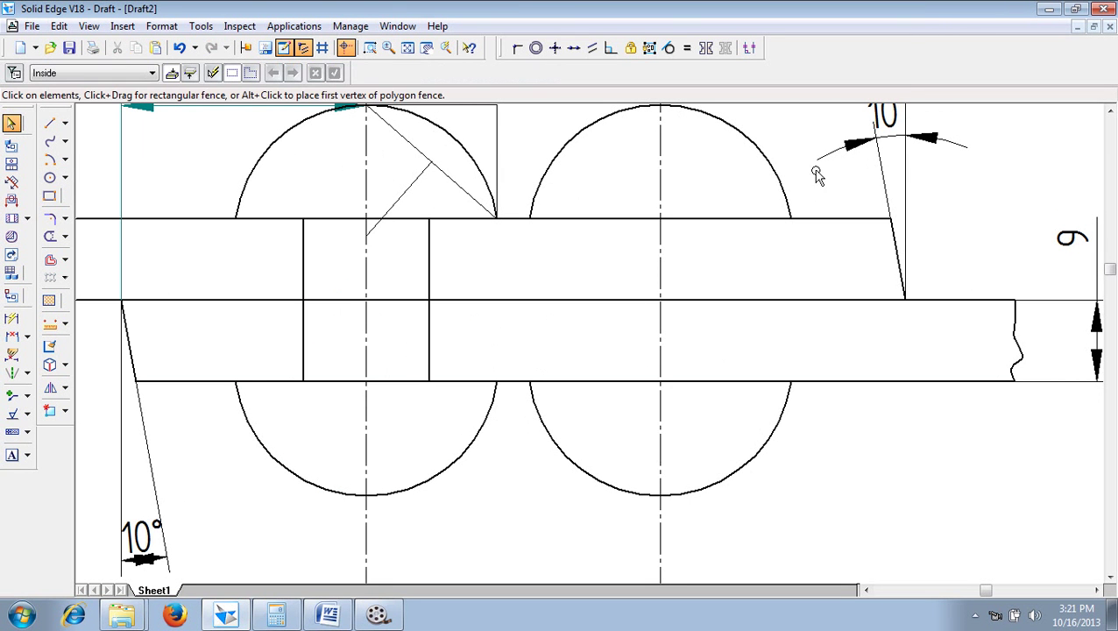
{"action": "left_click", "coordinate": [468, 449]}
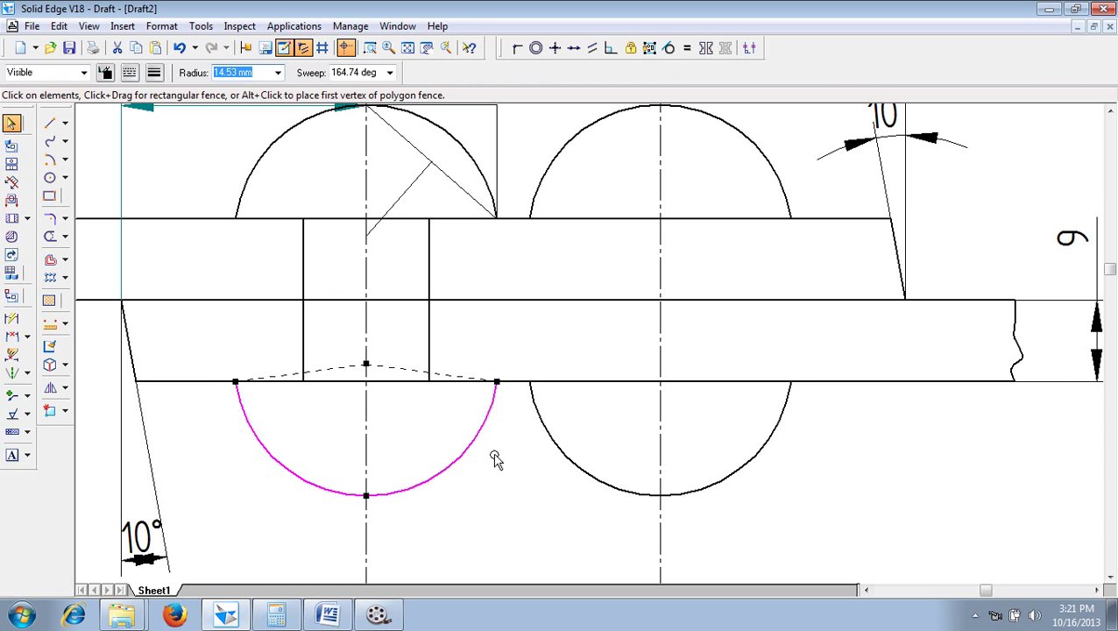
{"action": "key", "text": "Escape"}
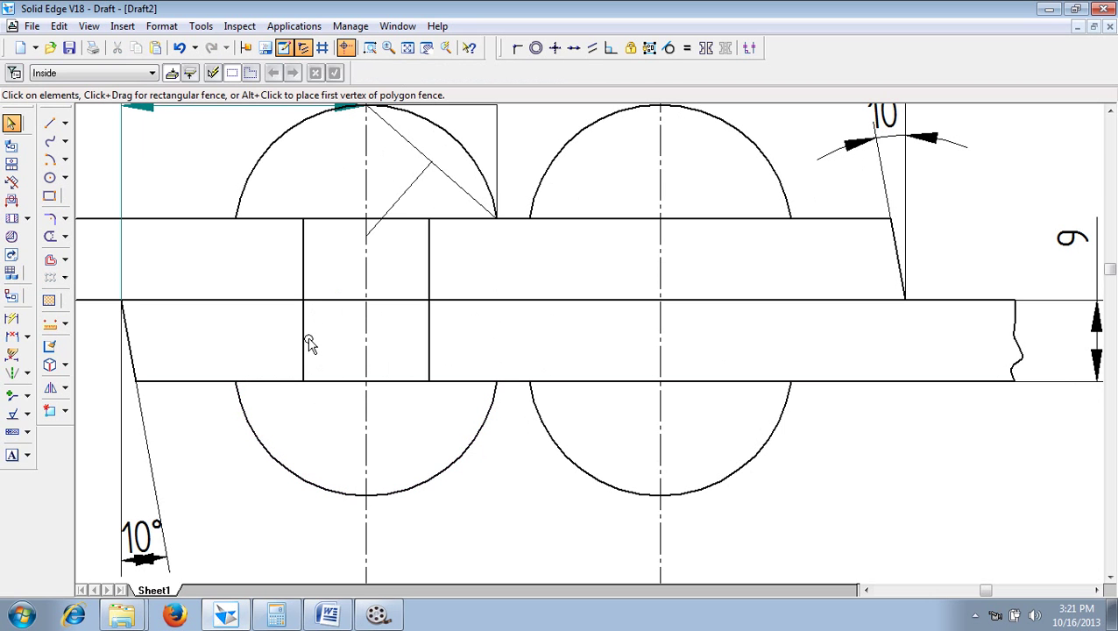
Dimension the left shank line to the left centre line and set the distance to 9 mm
{"action": "left_click", "coordinate": [12, 336]}
{"action": "left_click", "coordinate": [303, 343]}
{"action": "left_click", "coordinate": [429, 341]}
{"action": "left_click", "coordinate": [362, 339]}
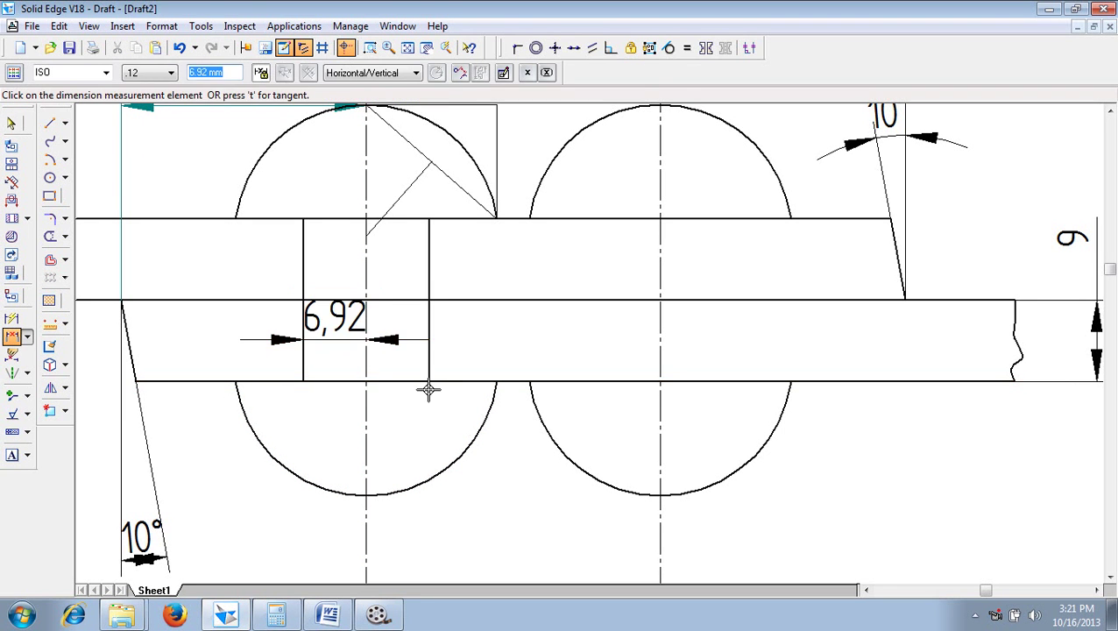
{"action": "type", "text": "9"}
{"action": "key", "text": "Return"}
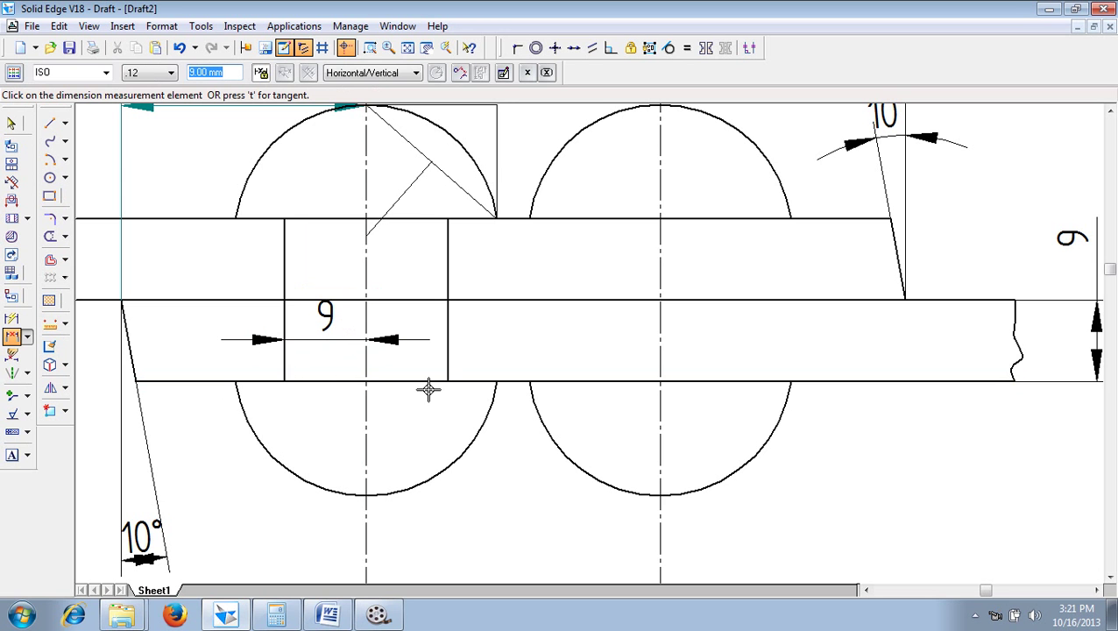
{"action": "key", "text": "Escape"}
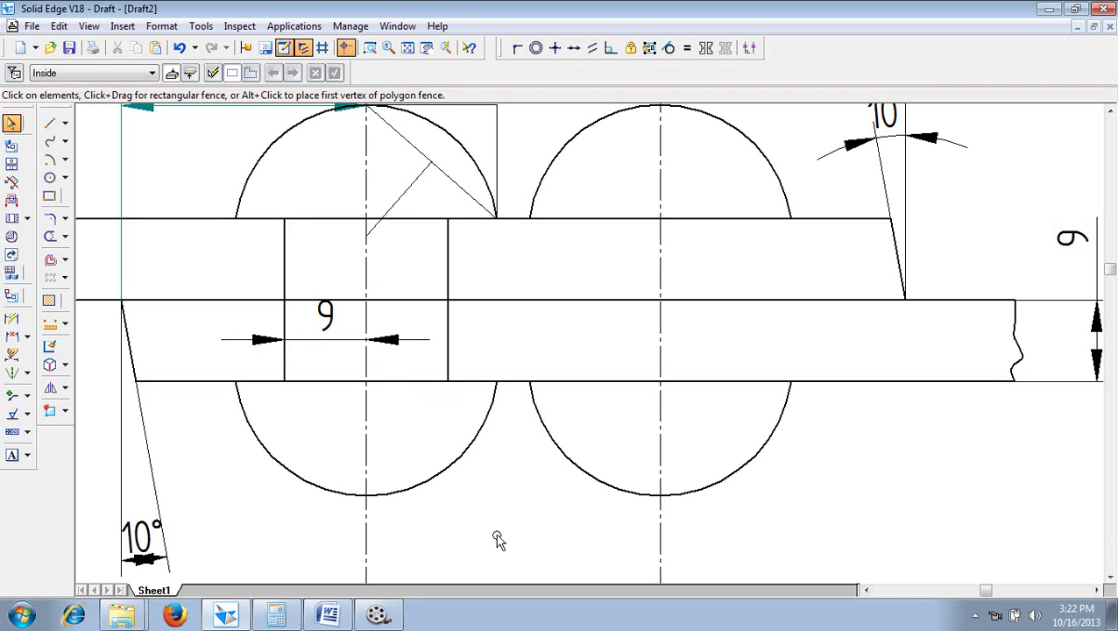
Trim away the horizontal plate lines between the two shank lines of the left rivet
{"action": "left_click", "coordinate": [50, 238]}
{"action": "left_click_drag", "start_coordinate": [322, 210], "coordinate": [320, 402]}
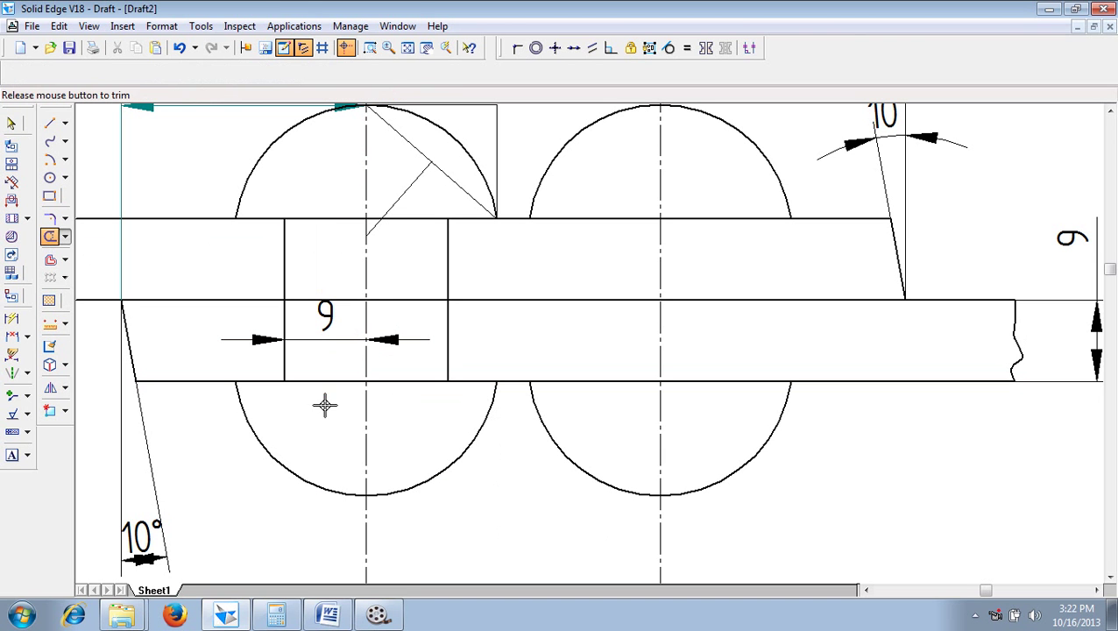
{"action": "mouse_move", "coordinate": [415, 392]}
{"action": "left_mouse_down"}
{"action": "mouse_move", "coordinate": [421, 220]}
{"action": "mouse_move", "coordinate": [417, 207]}
{"action": "mouse_move", "coordinate": [369, 215]}
{"action": "left_mouse_up"}
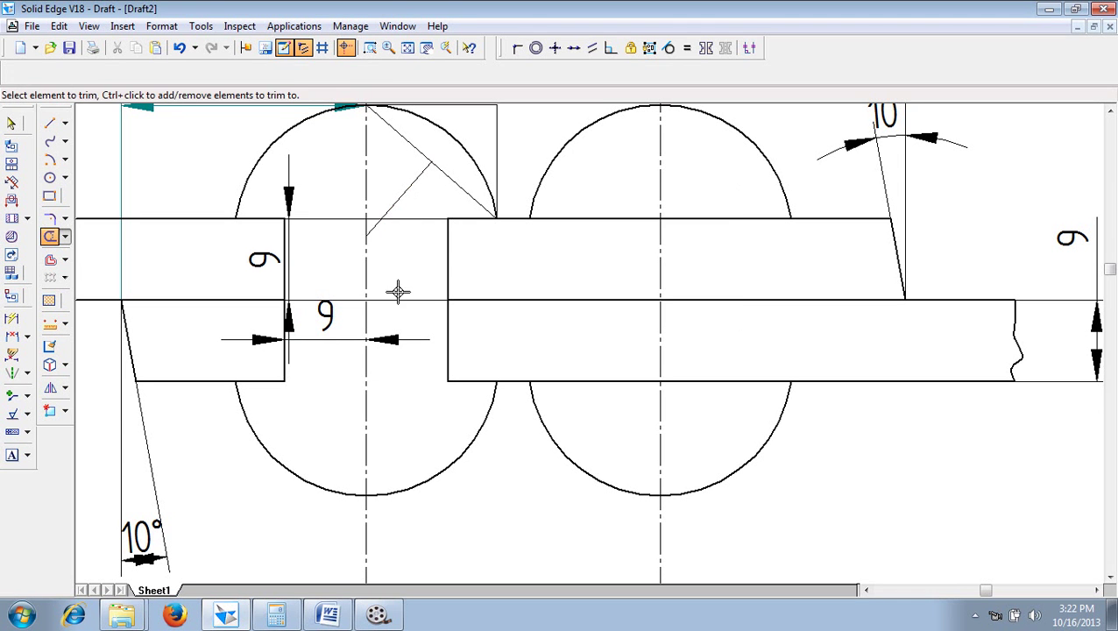
{"action": "key", "text": "Escape"}
Move the upper plate's 9 mm thickness dimension beyond the plate's right end and trim the leftover line stub at the left rivet's centre line
{"action": "left_click_drag", "start_coordinate": [287, 242], "coordinate": [1047, 254]}
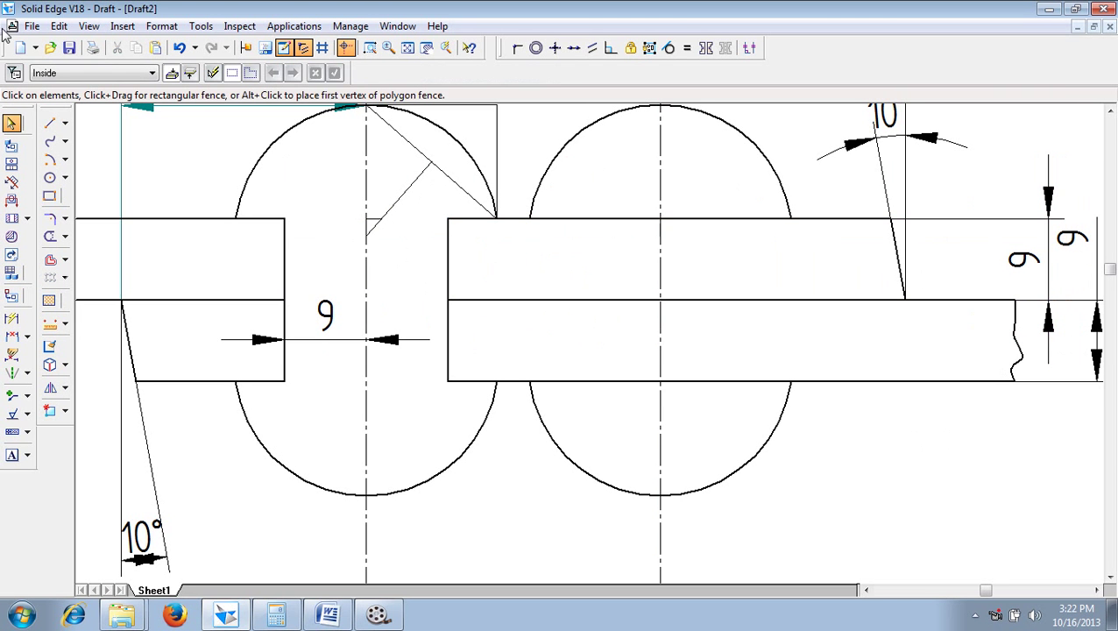
{"action": "left_click", "coordinate": [50, 235]}
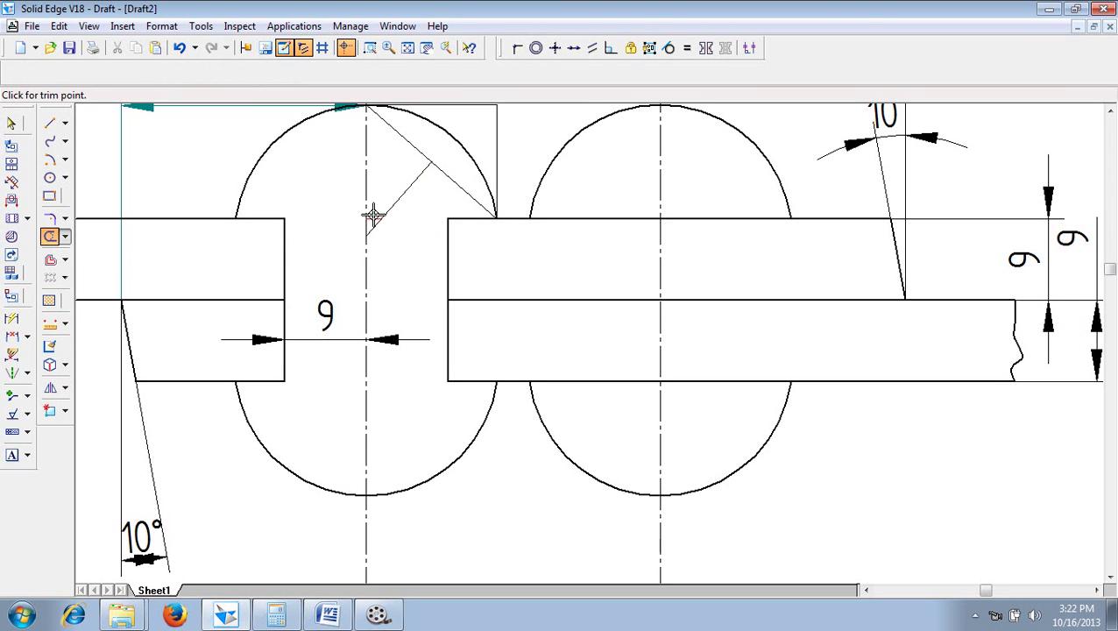
{"action": "left_click", "coordinate": [373, 221]}
{"action": "key", "text": "Escape"}
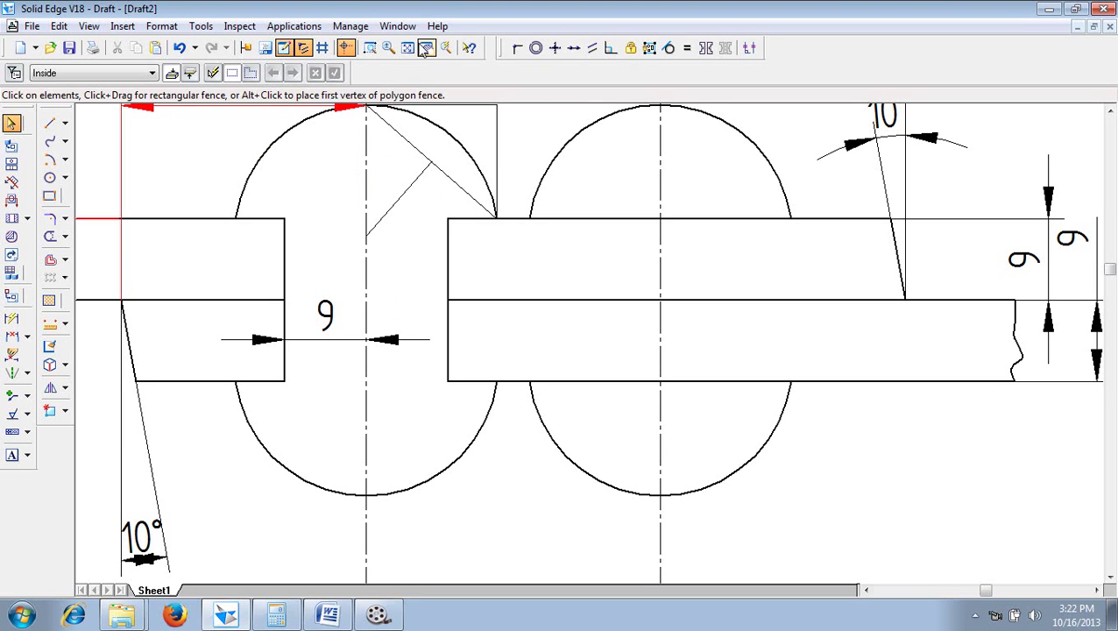
Hatch both sections of the upper plate in the elevation with a Normal fill at 45° and 3 mm spacing
{"action": "left_click", "coordinate": [389, 49]}
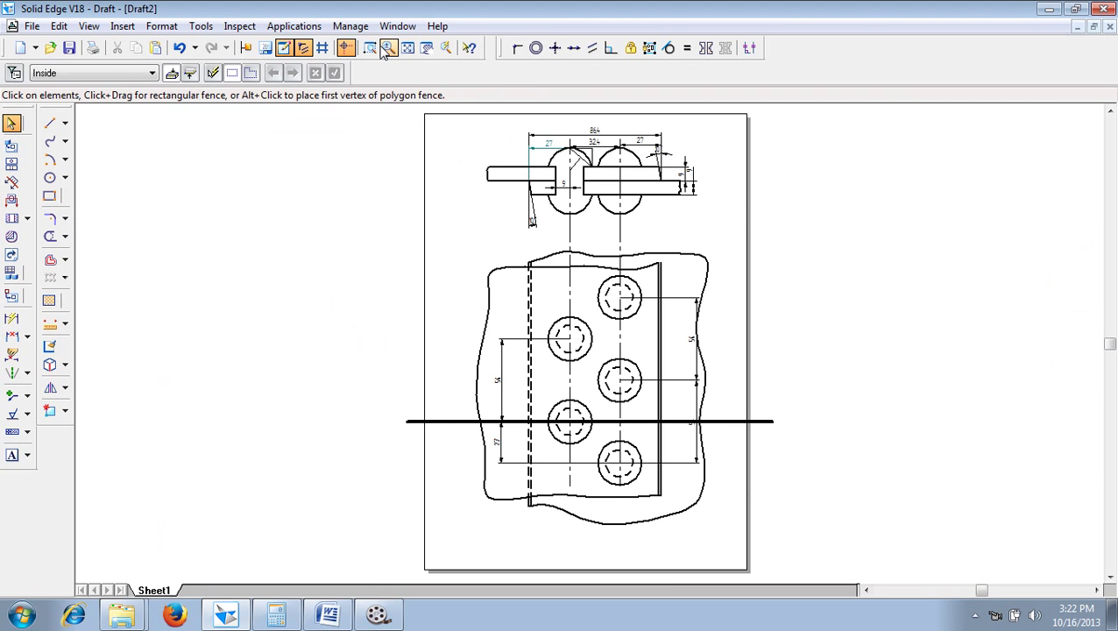
{"action": "left_click", "coordinate": [58, 300]}
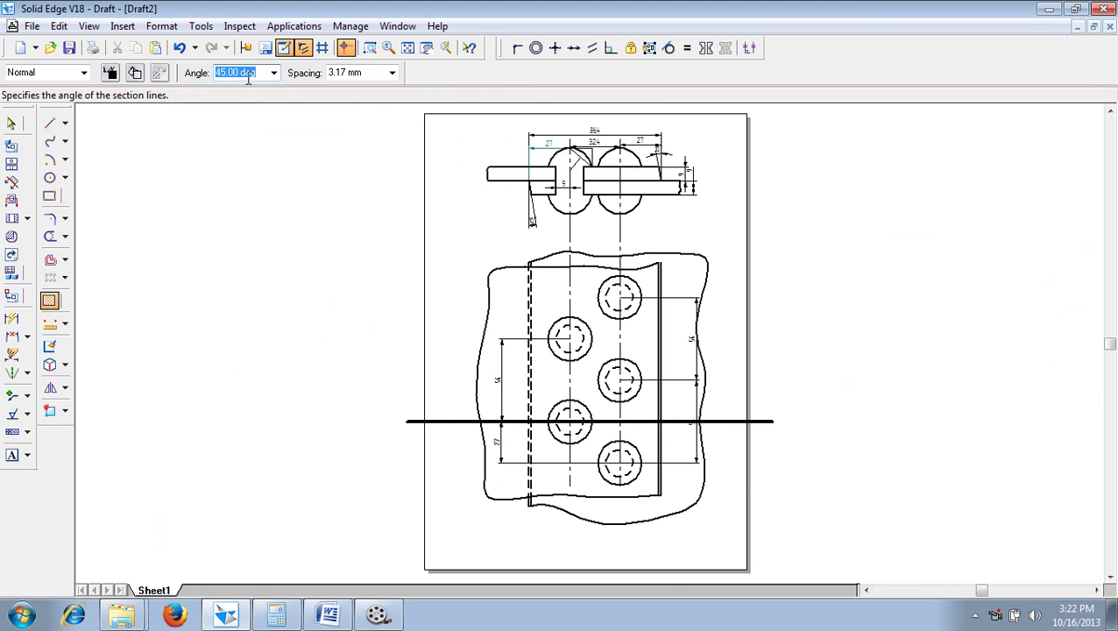
{"action": "left_click", "coordinate": [353, 73]}
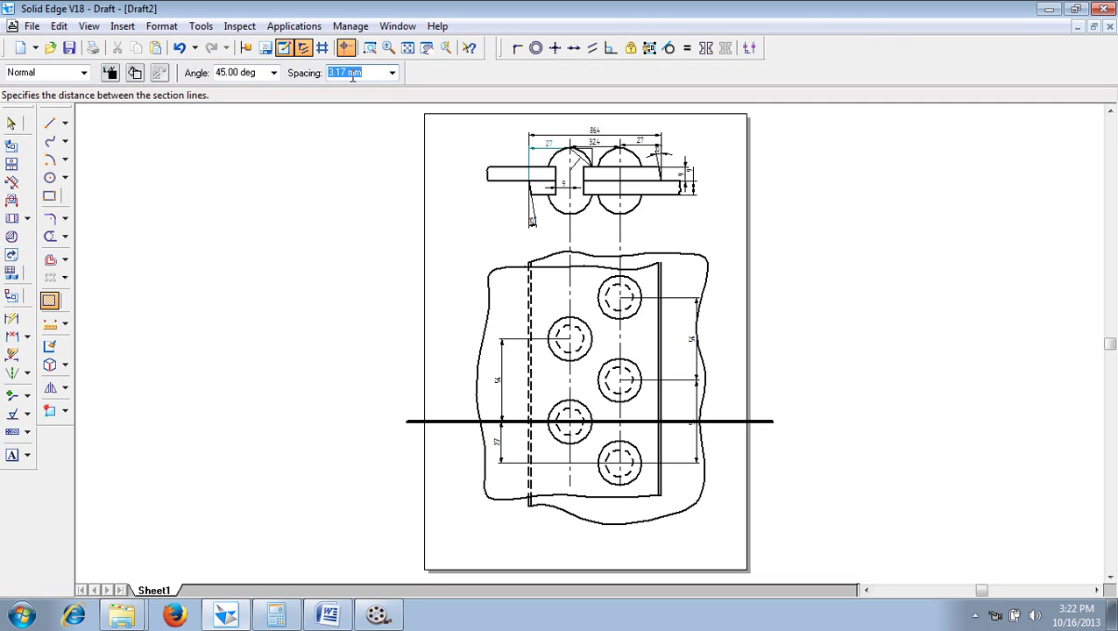
{"action": "type", "text": "3"}
{"action": "key", "text": "Return"}
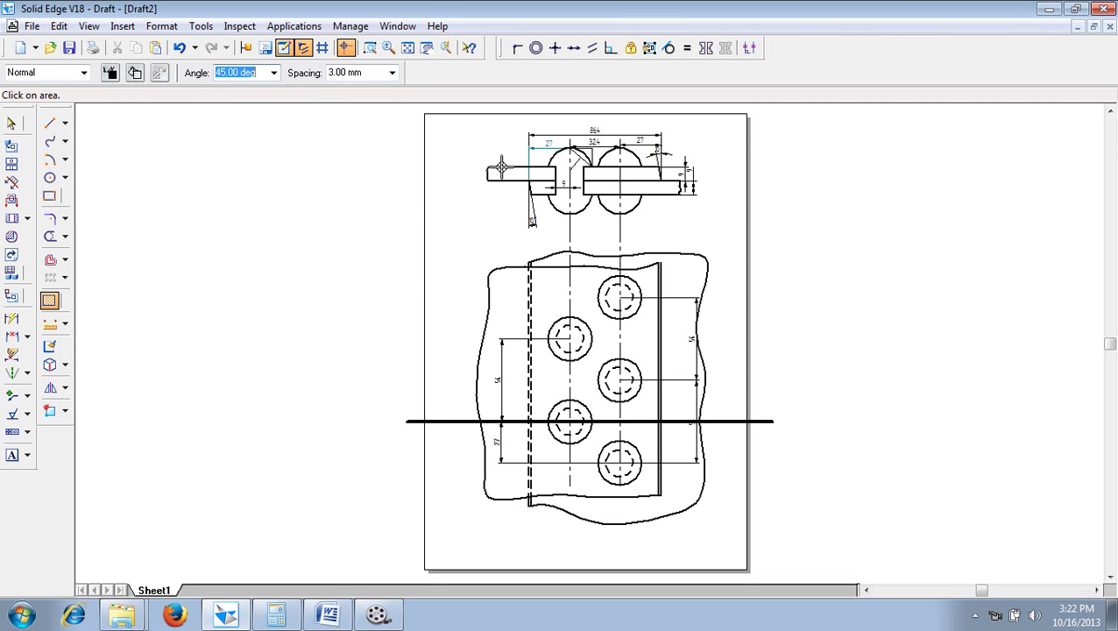
{"action": "left_click", "coordinate": [620, 175]}
{"action": "left_click", "coordinate": [490, 172]}
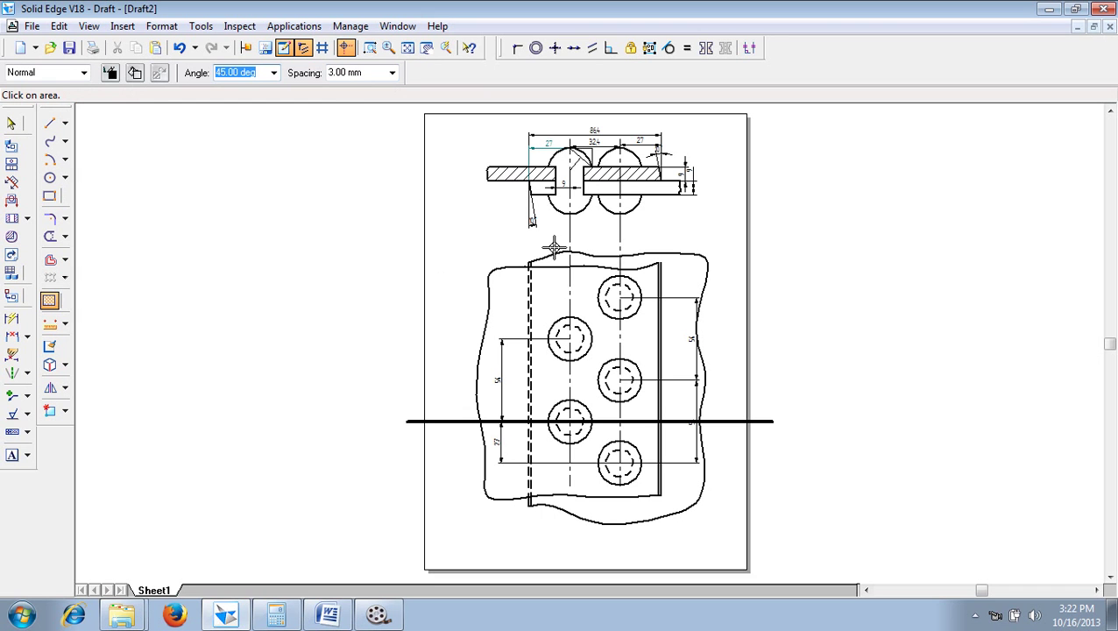
Hatch both sections of the lower plate in the elevation with the fill angle set to -45°
{"action": "type", "text": "1"}
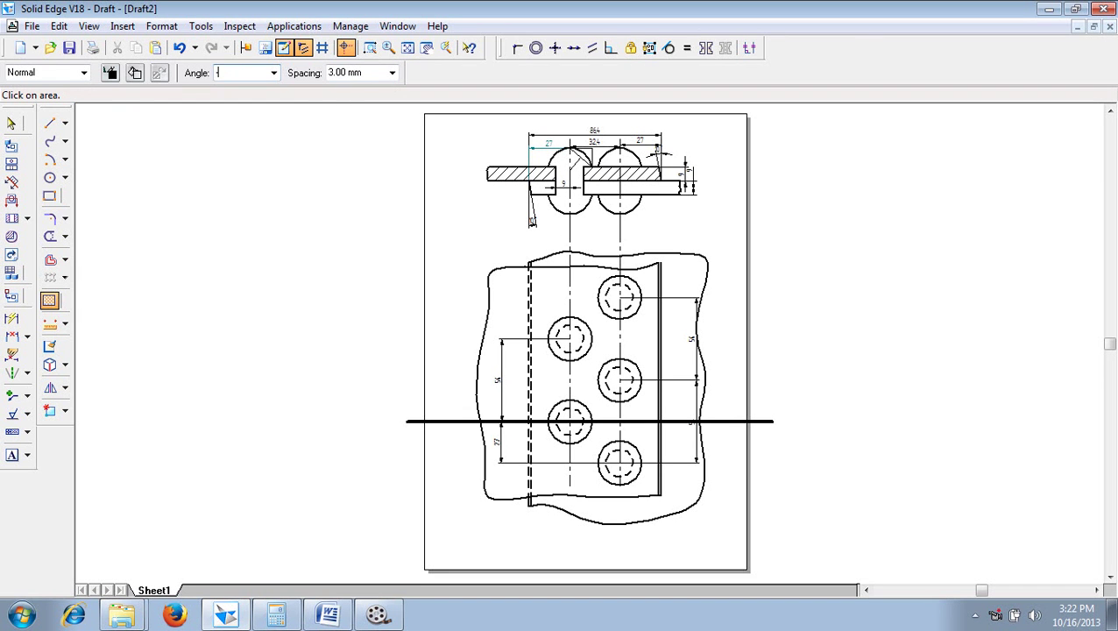
{"action": "type", "text": "45"}
{"action": "key", "text": "Tab"}
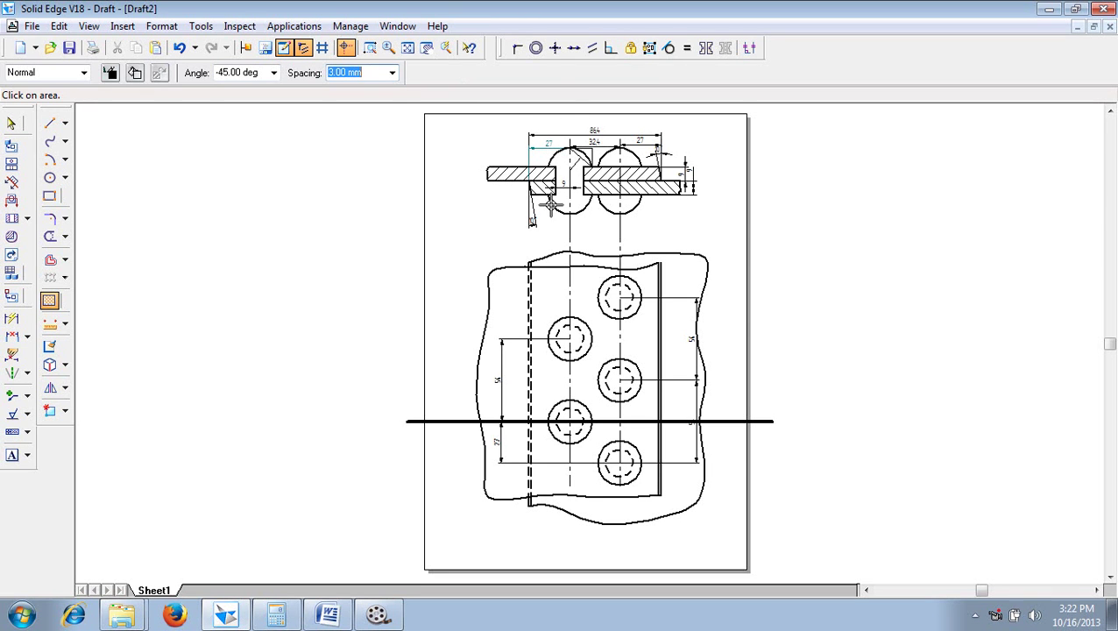
Hatch all areas of the left rivet's heads and shank with a fill at 45° and 1 mm spacing
{"action": "left_click", "coordinate": [235, 73]}
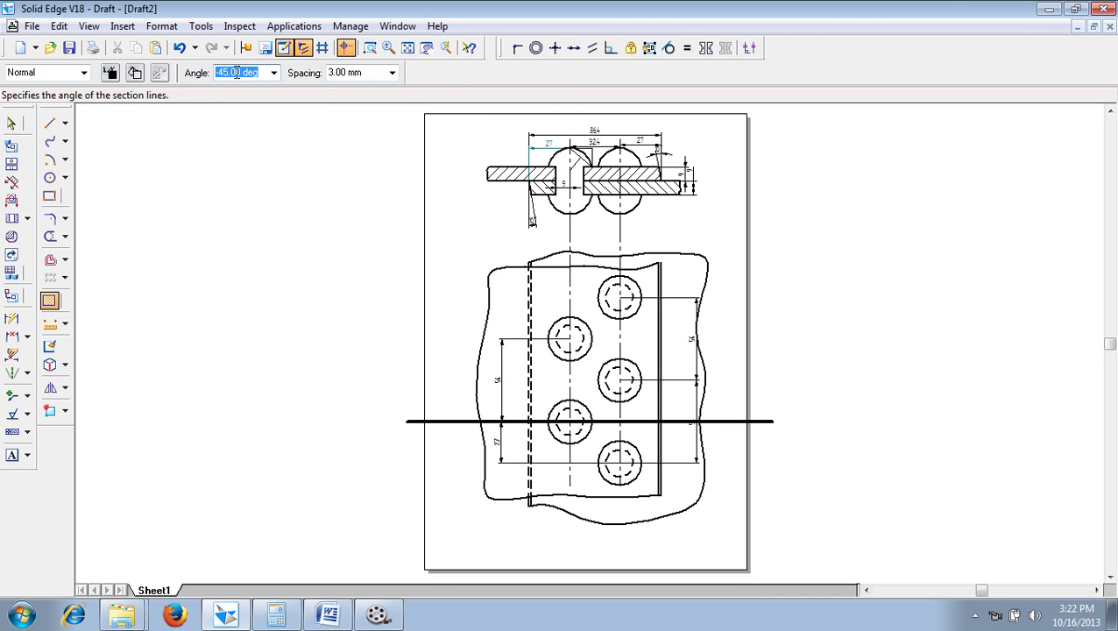
{"action": "type", "text": "45"}
{"action": "key", "text": "Tab"}
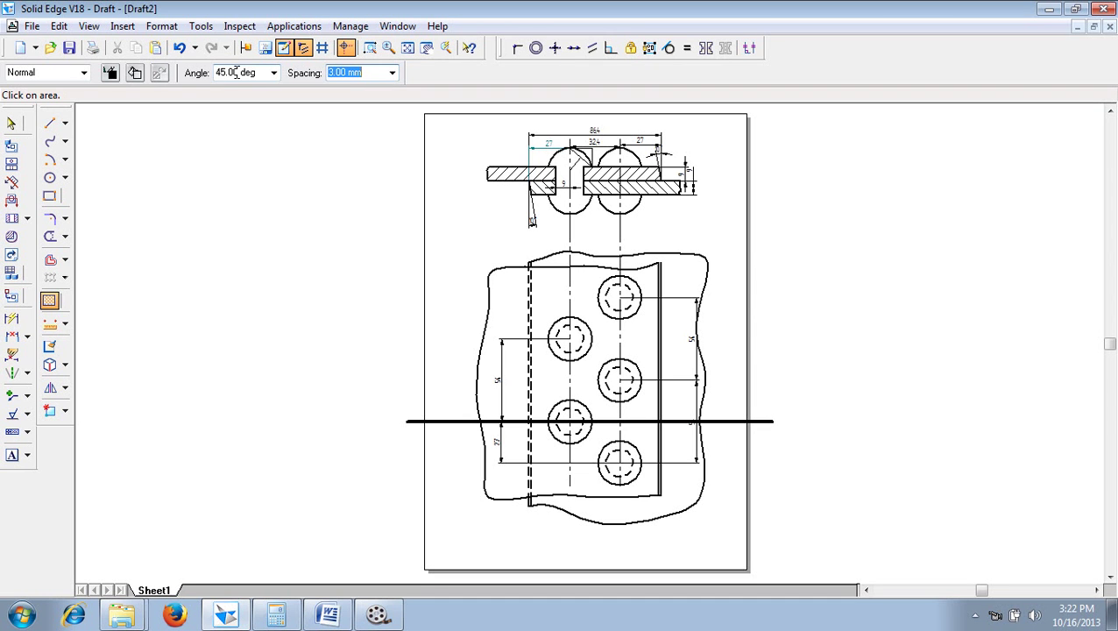
{"action": "type", "text": "11"}
{"action": "left_click", "coordinate": [235, 73]}
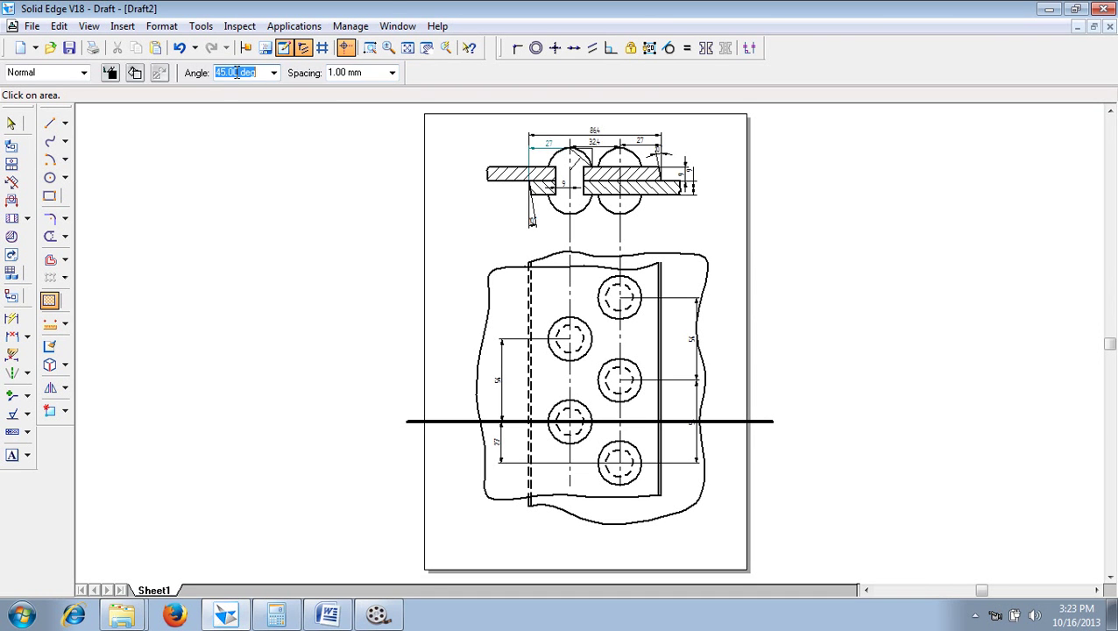
{"action": "left_click", "coordinate": [369, 47]}
{"action": "left_click", "coordinate": [539, 126]}
{"action": "left_click", "coordinate": [613, 237]}
{"action": "left_click", "coordinate": [544, 292]}
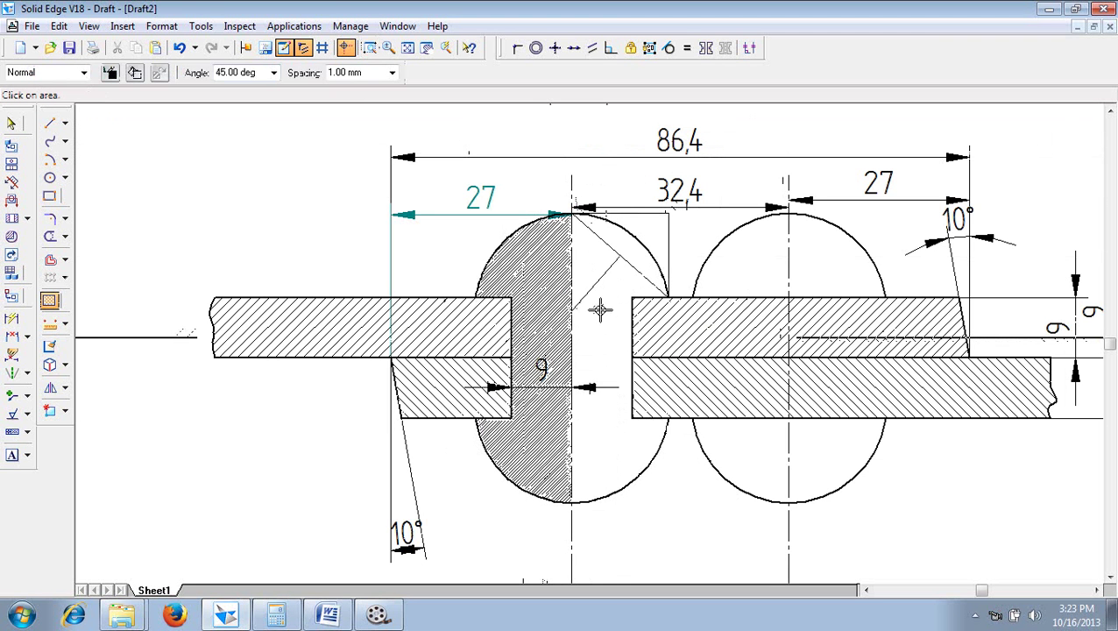
{"action": "left_click", "coordinate": [588, 257]}
{"action": "left_click", "coordinate": [613, 247]}
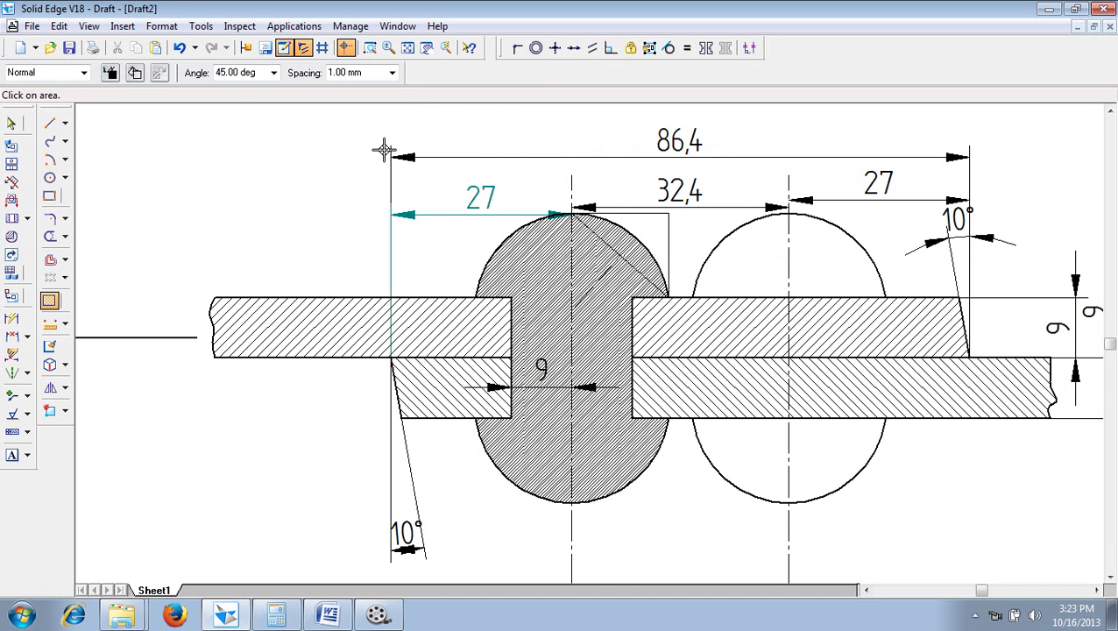
{"action": "left_click", "coordinate": [407, 48]}
{"action": "key", "text": "Escape"}
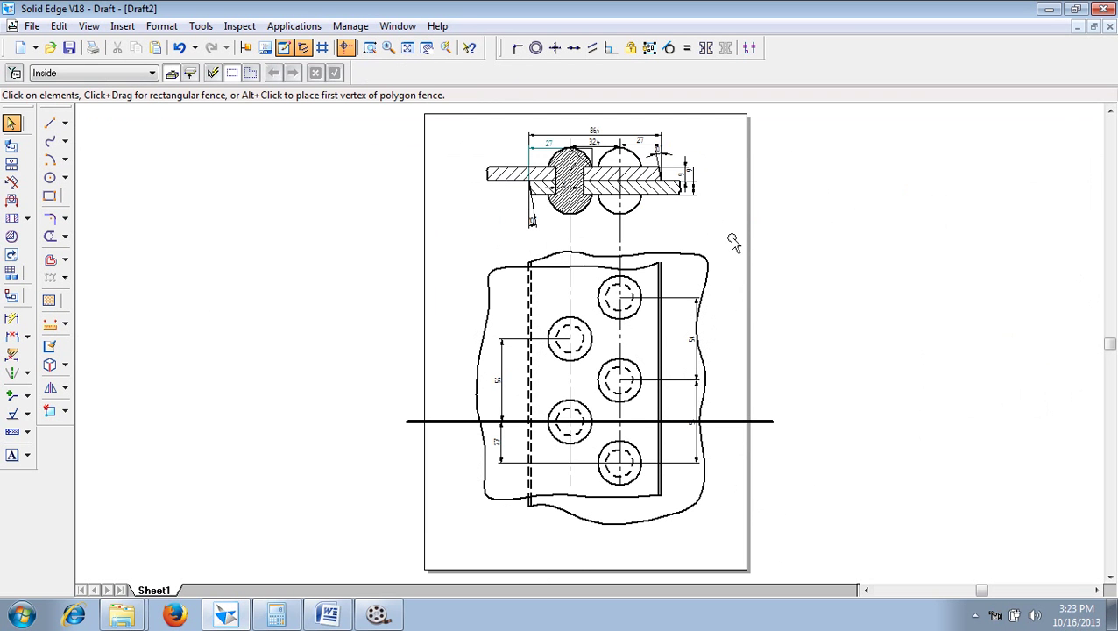